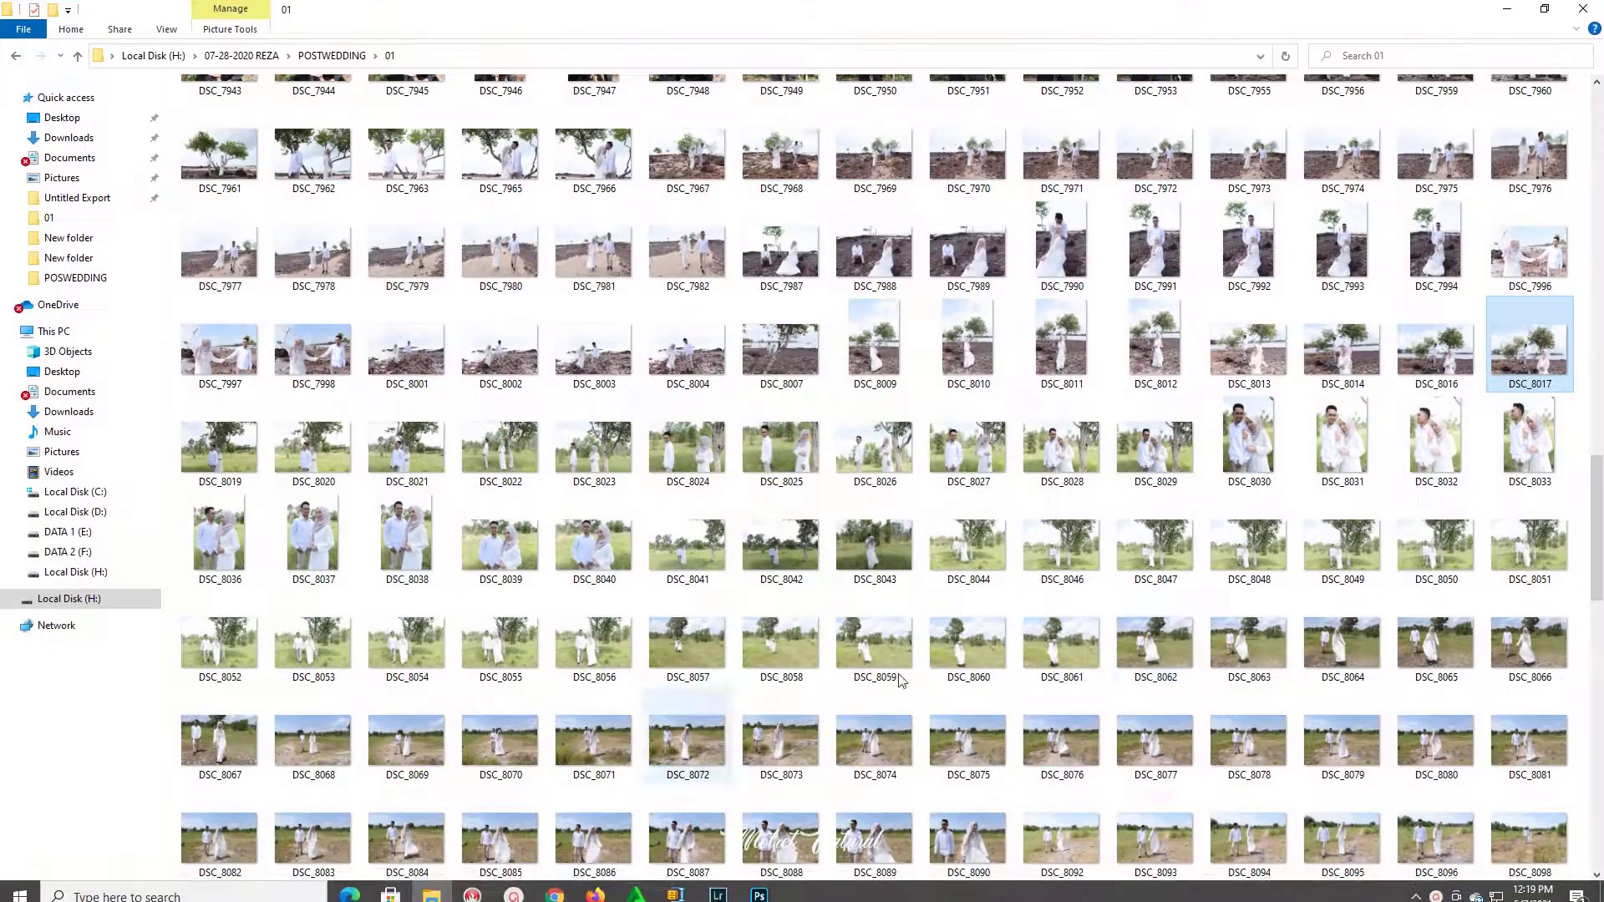
# - Import photo DSC_8017 from the folder into Lightroom Classic and open it in the Develop module
pyautogui.moveTo(1367, 859); pyautogui.dragTo(863, 660)
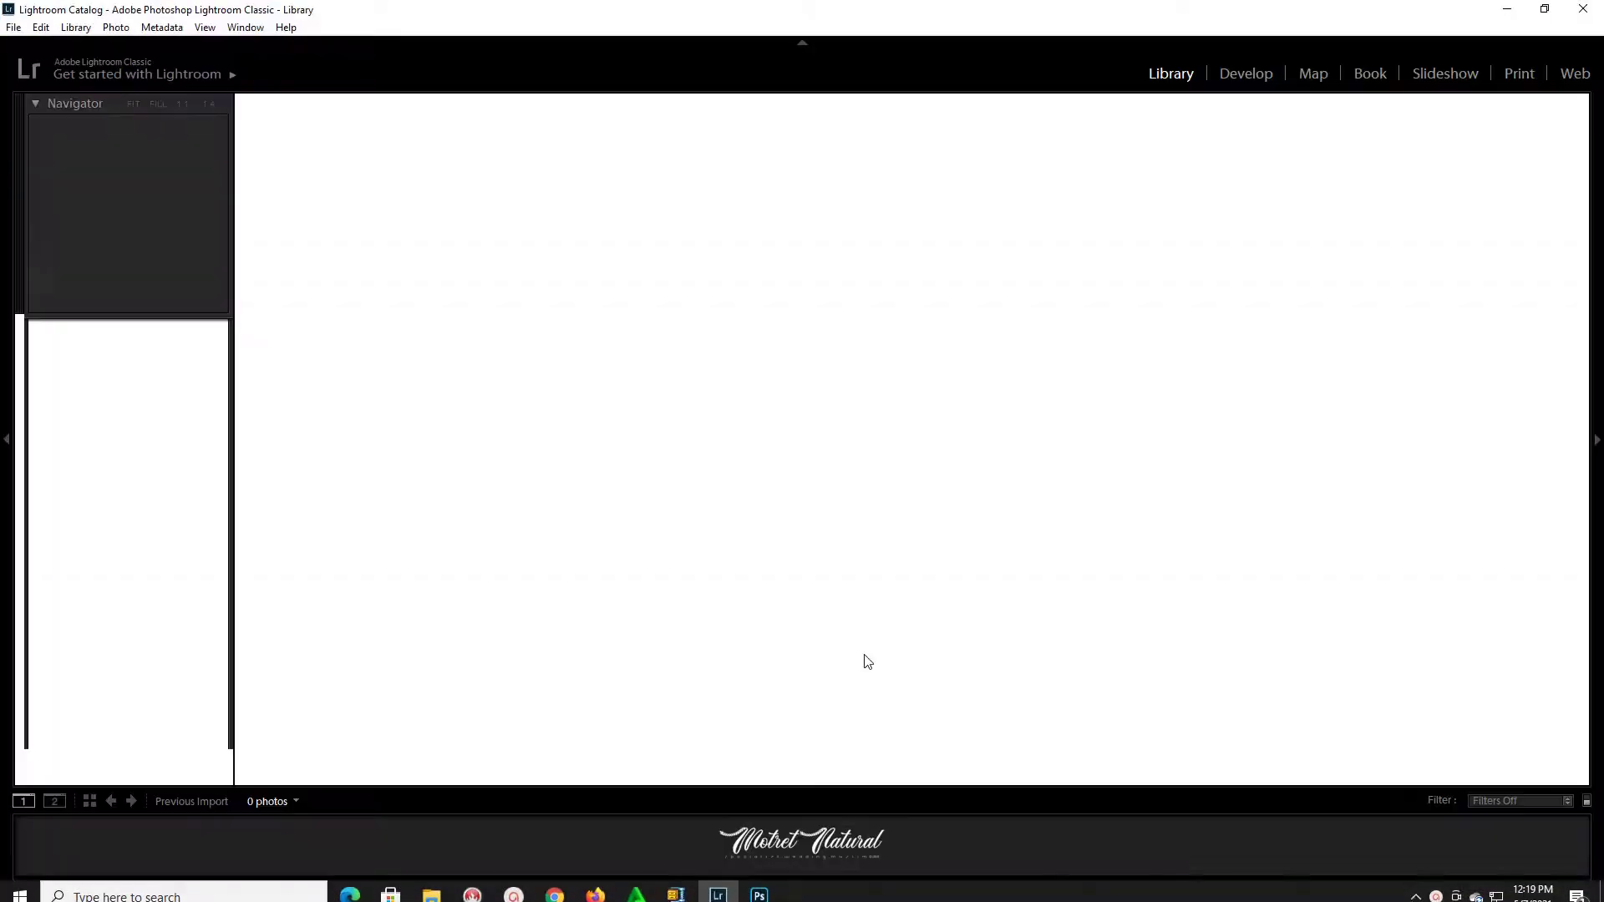
pyautogui.click(1245, 77)
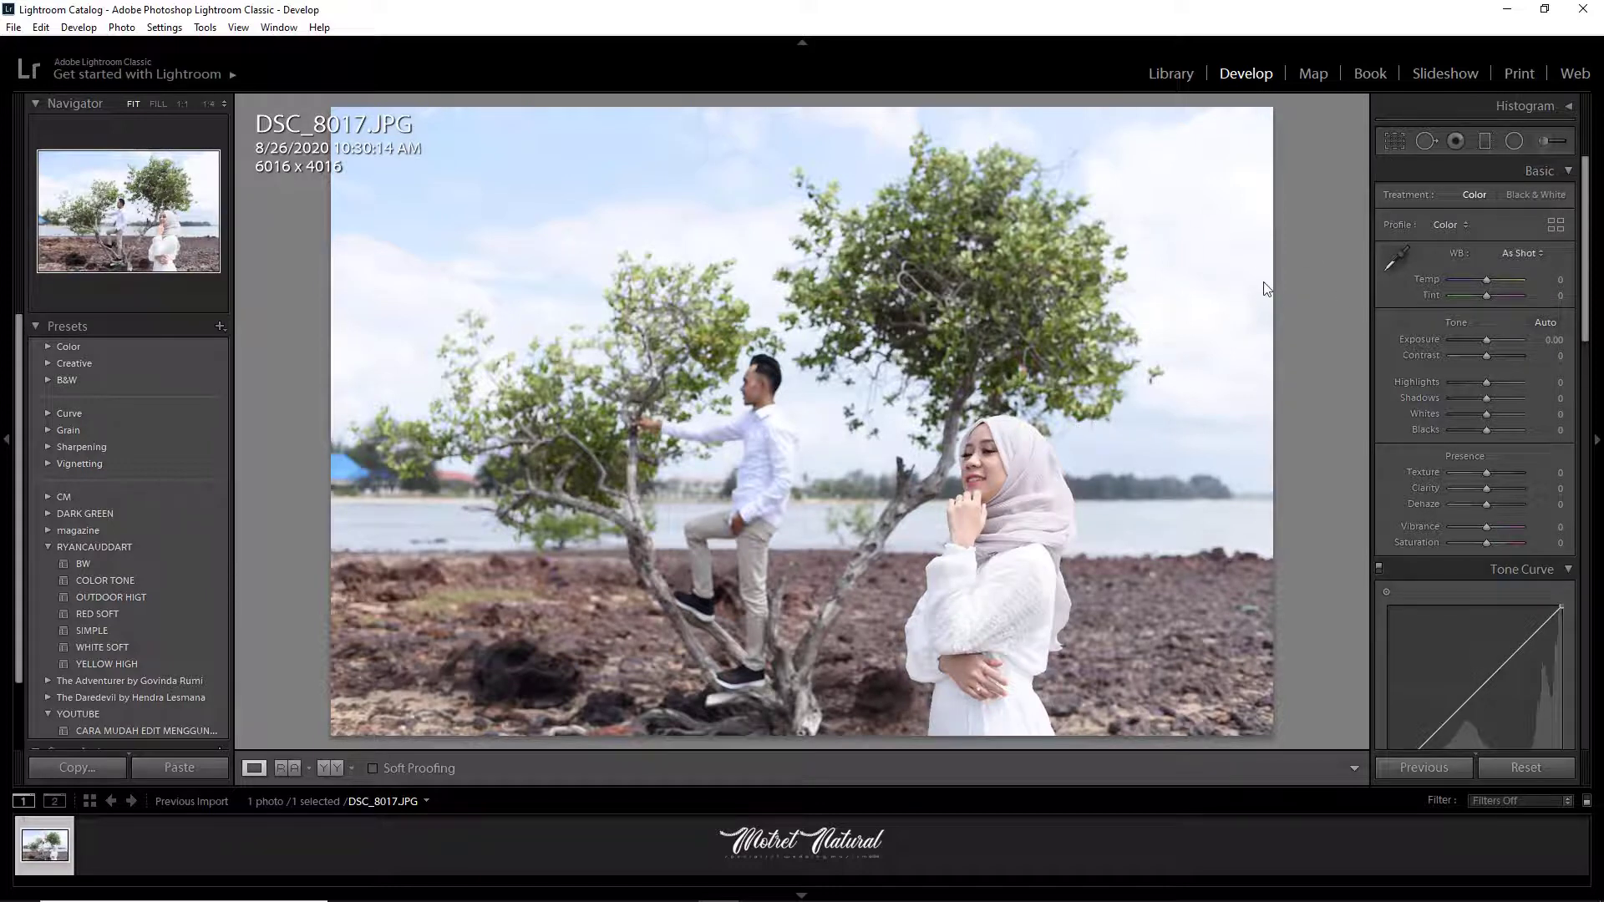
# - Crop the photo slightly inward from its upper-left corner at the original aspect ratio, to 5600 x 3738
pyautogui.click(1396, 147)
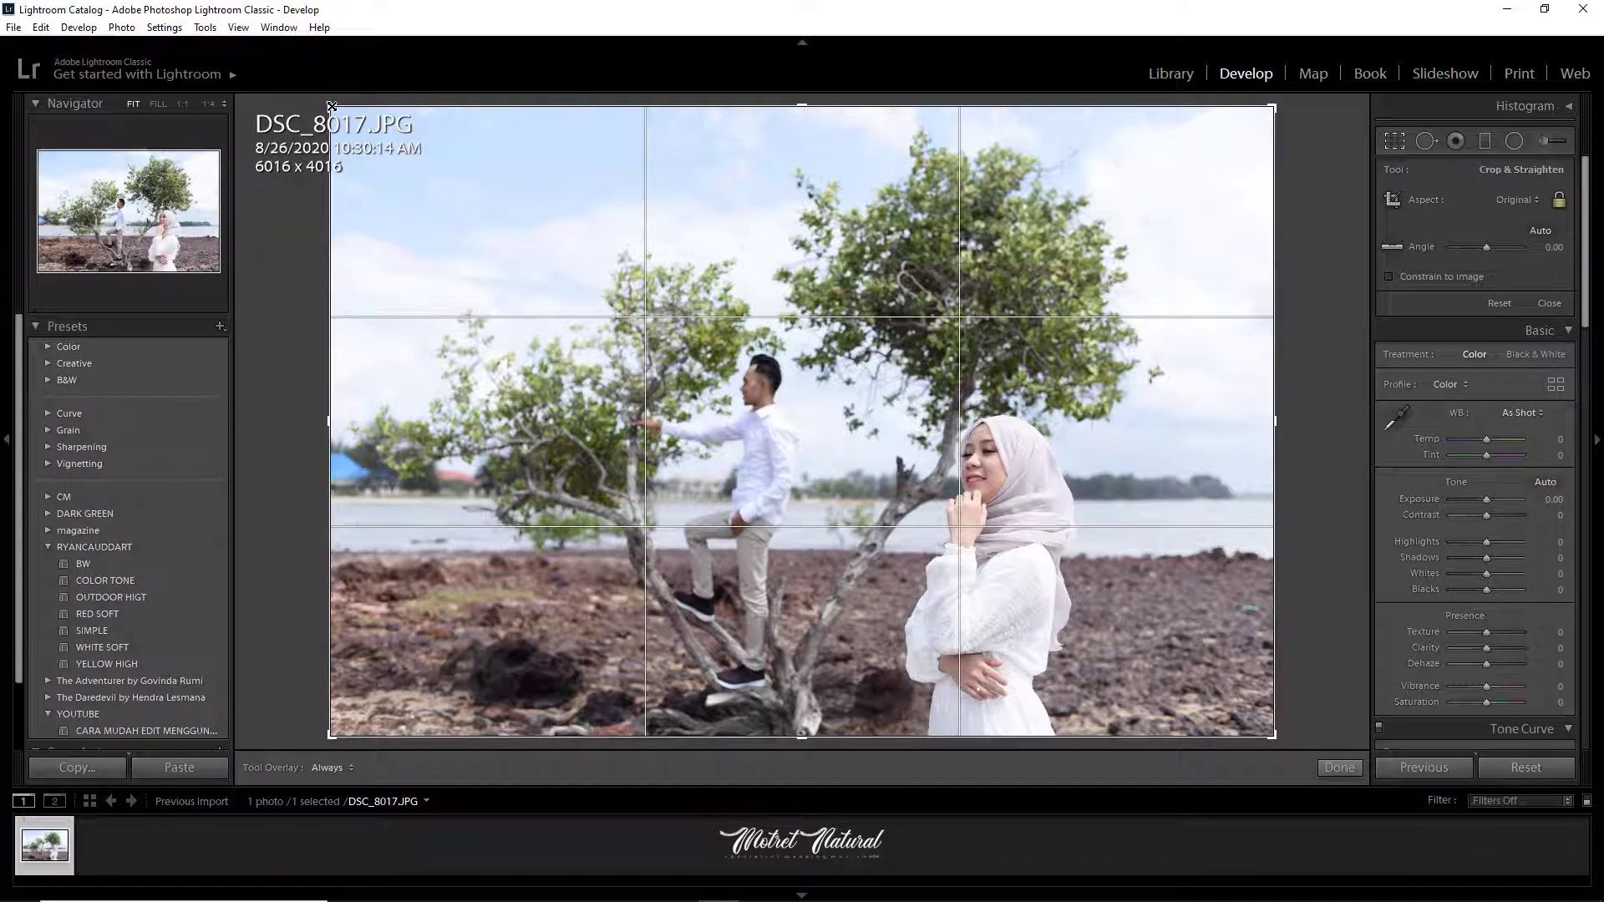
pyautogui.moveTo(338, 107); pyautogui.dragTo(366, 110)
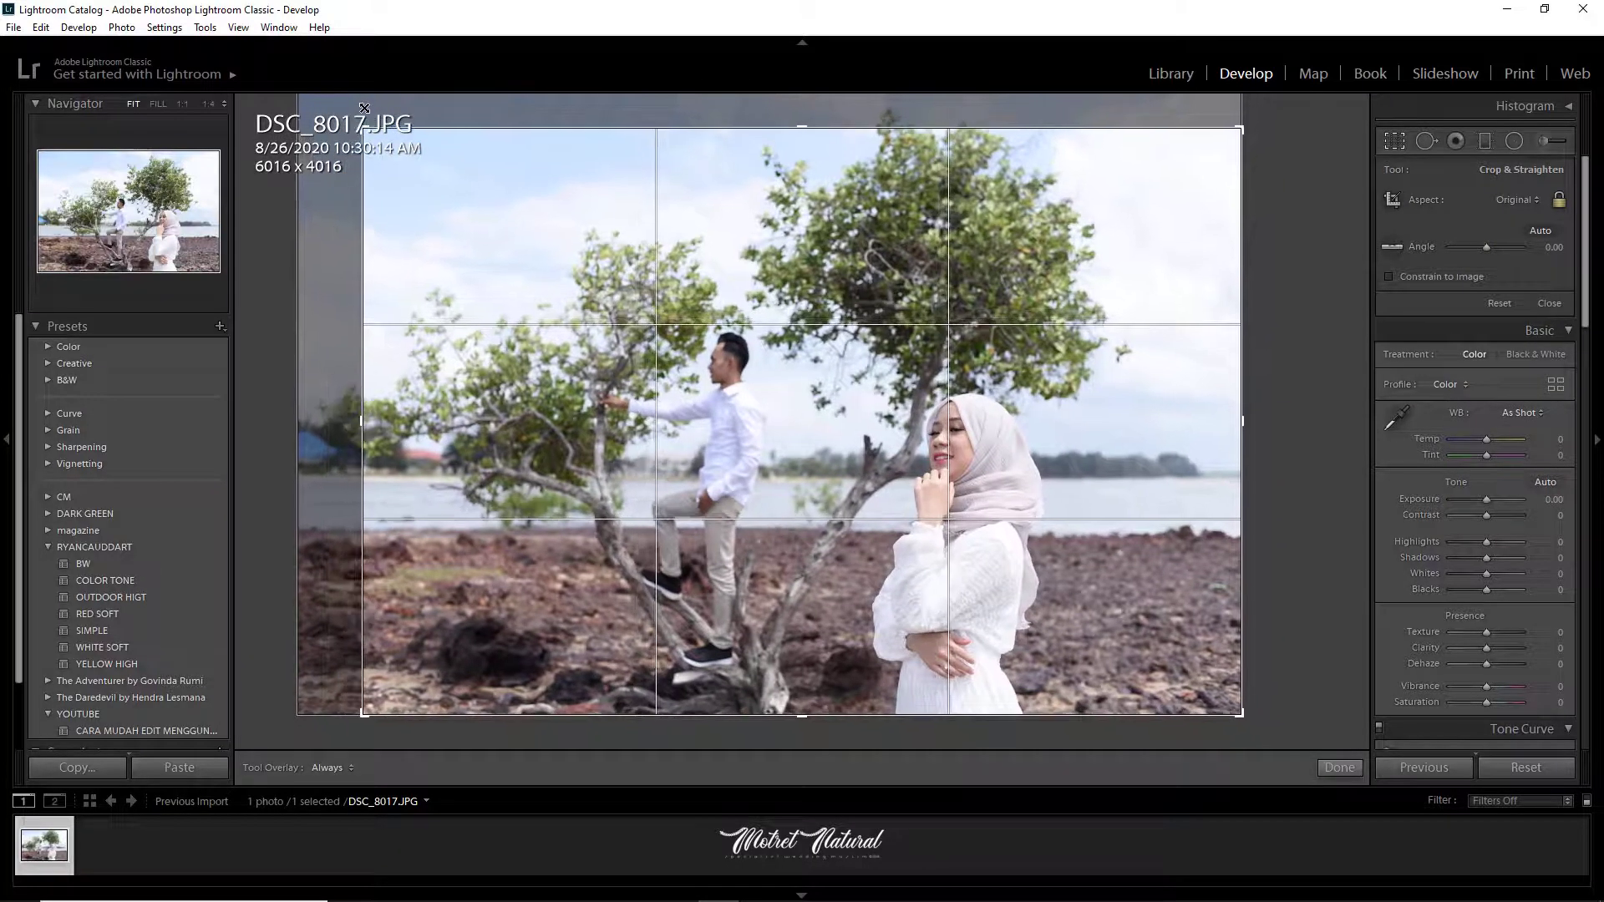
pyautogui.press('Return')
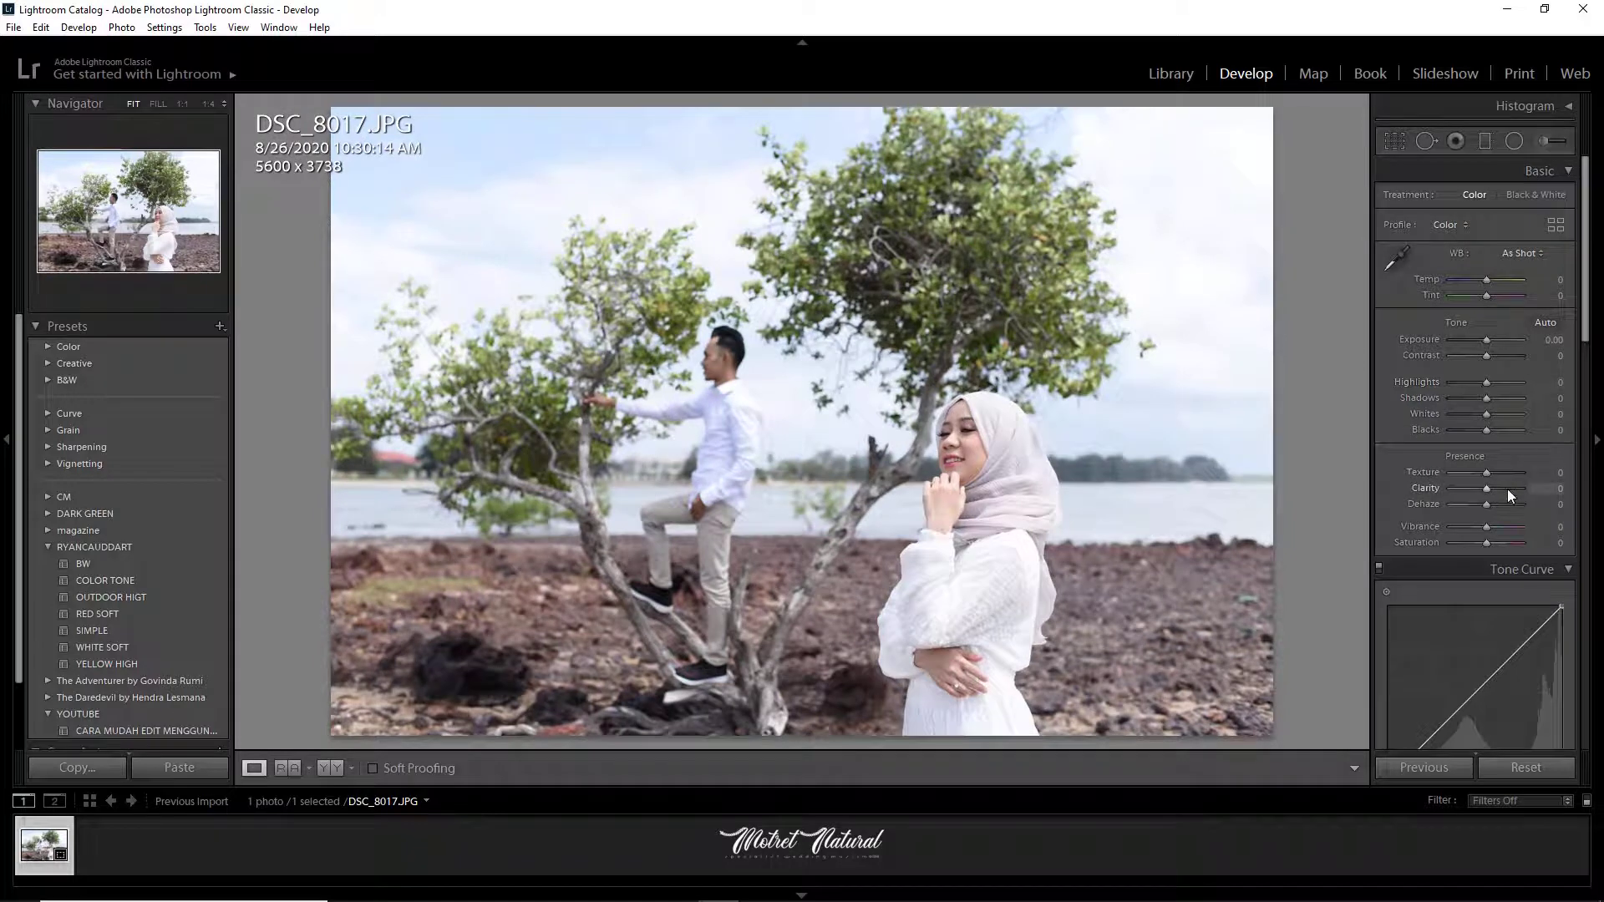
# - Set the HSL saturation of Yellow to +40 and Green to -40
pyautogui.scroll(-7, 1507, 489)
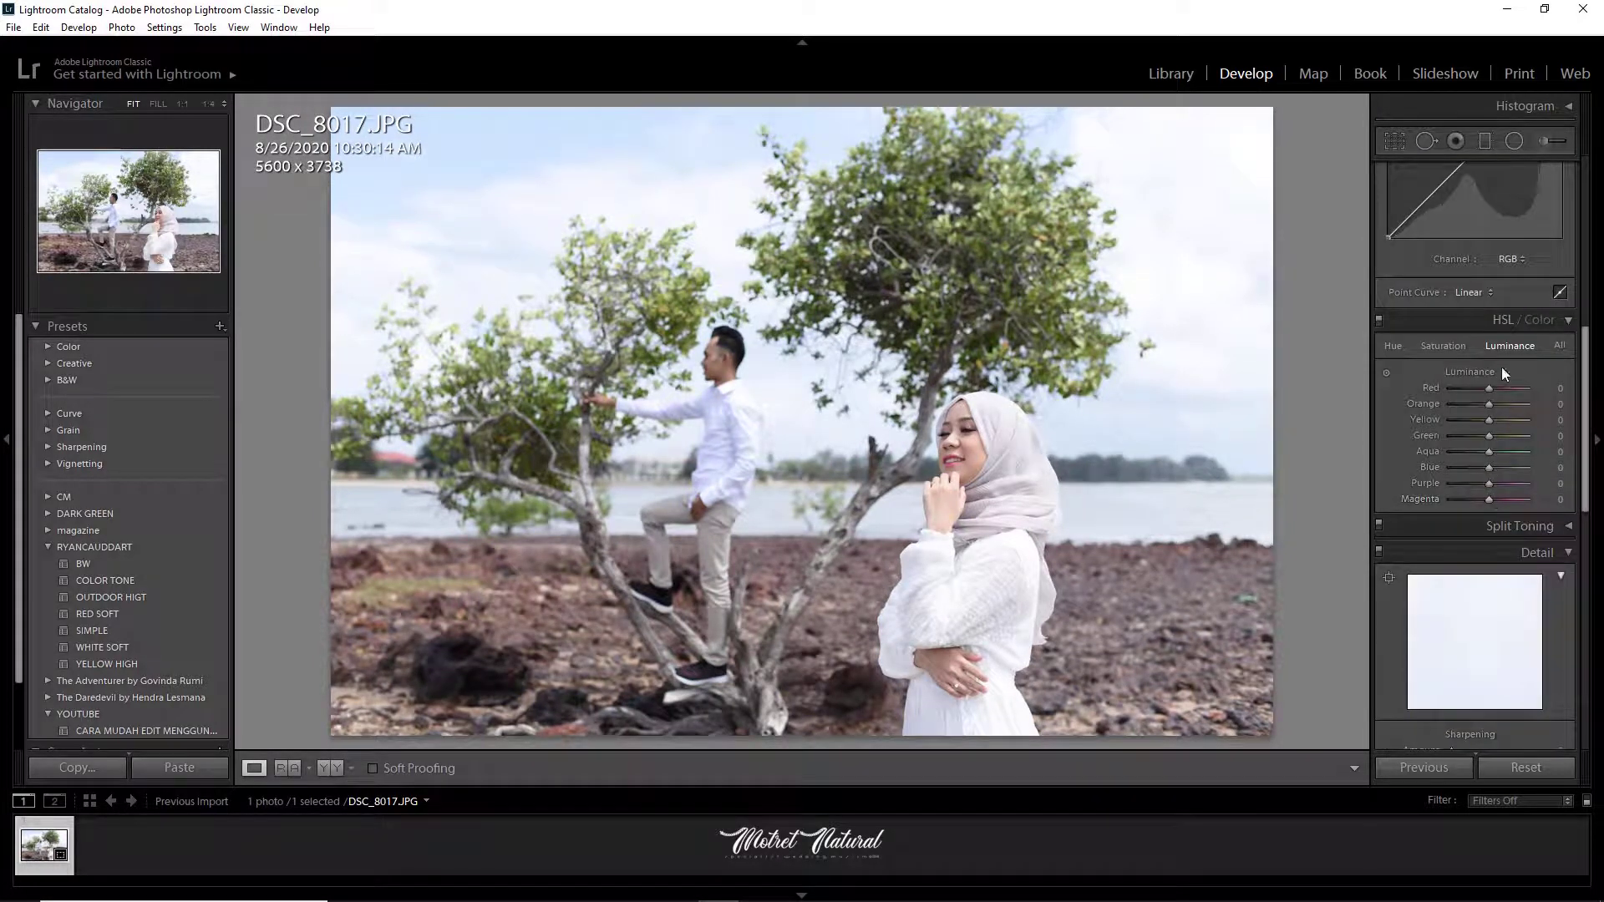
pyautogui.click(1450, 348)
pyautogui.click(1481, 419)
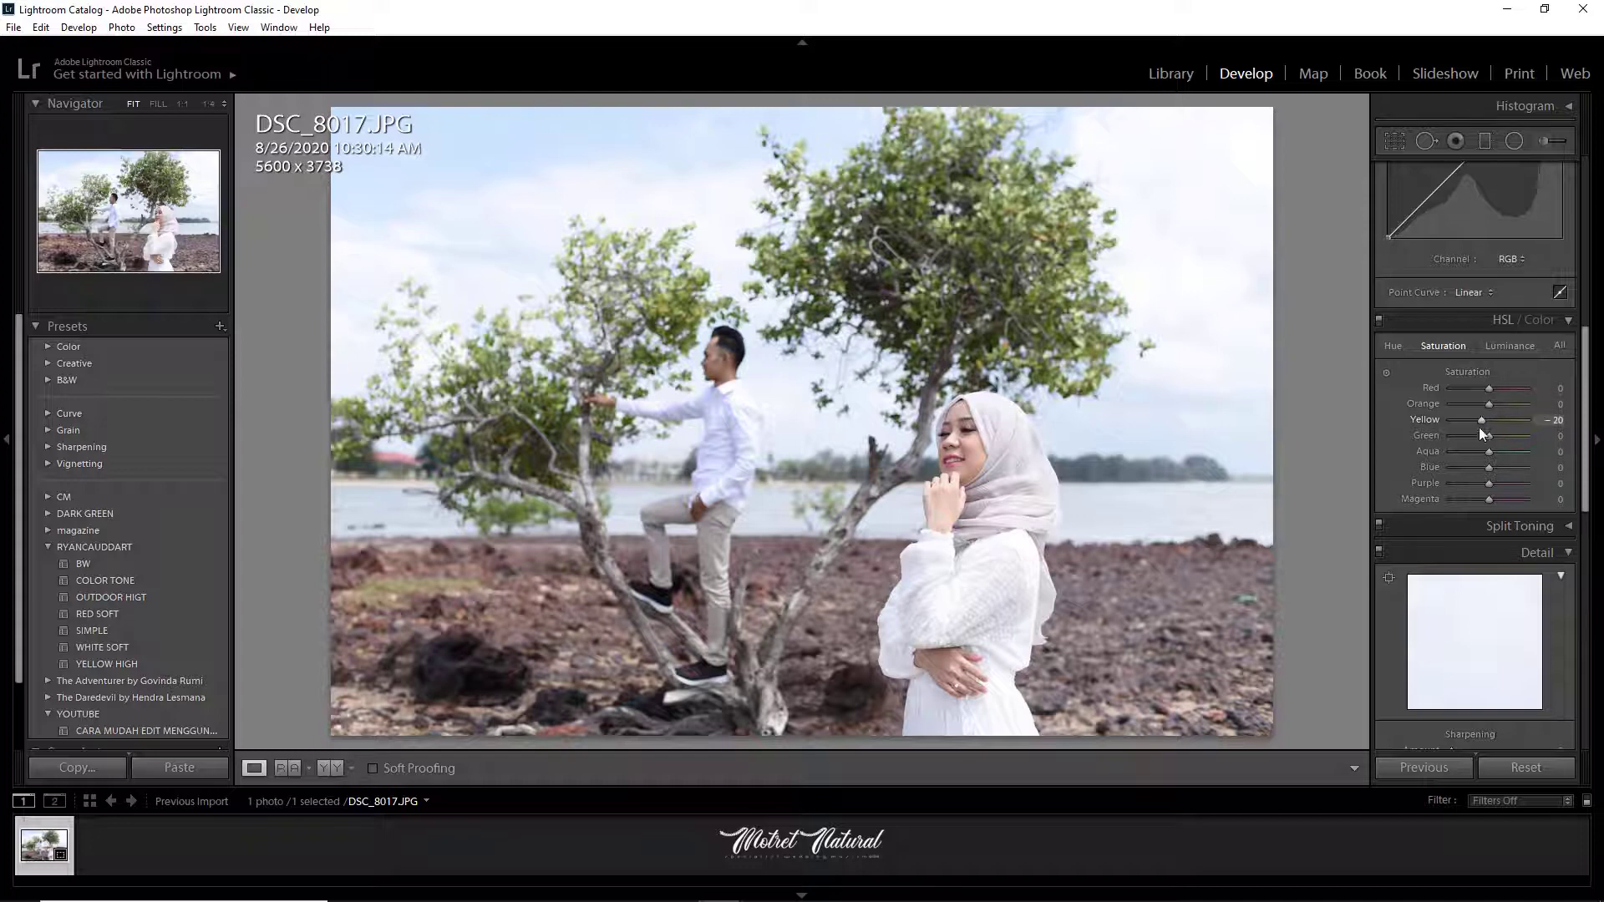
pyautogui.click(1471, 434)
pyautogui.click(1502, 419)
pyautogui.click(1504, 419)
# - Set the HSL luminance of Red to +20, Orange to +40, Green to -40 and Blue to -40
pyautogui.click(1506, 344)
pyautogui.moveTo(1483, 436); pyautogui.dragTo(1476, 434)
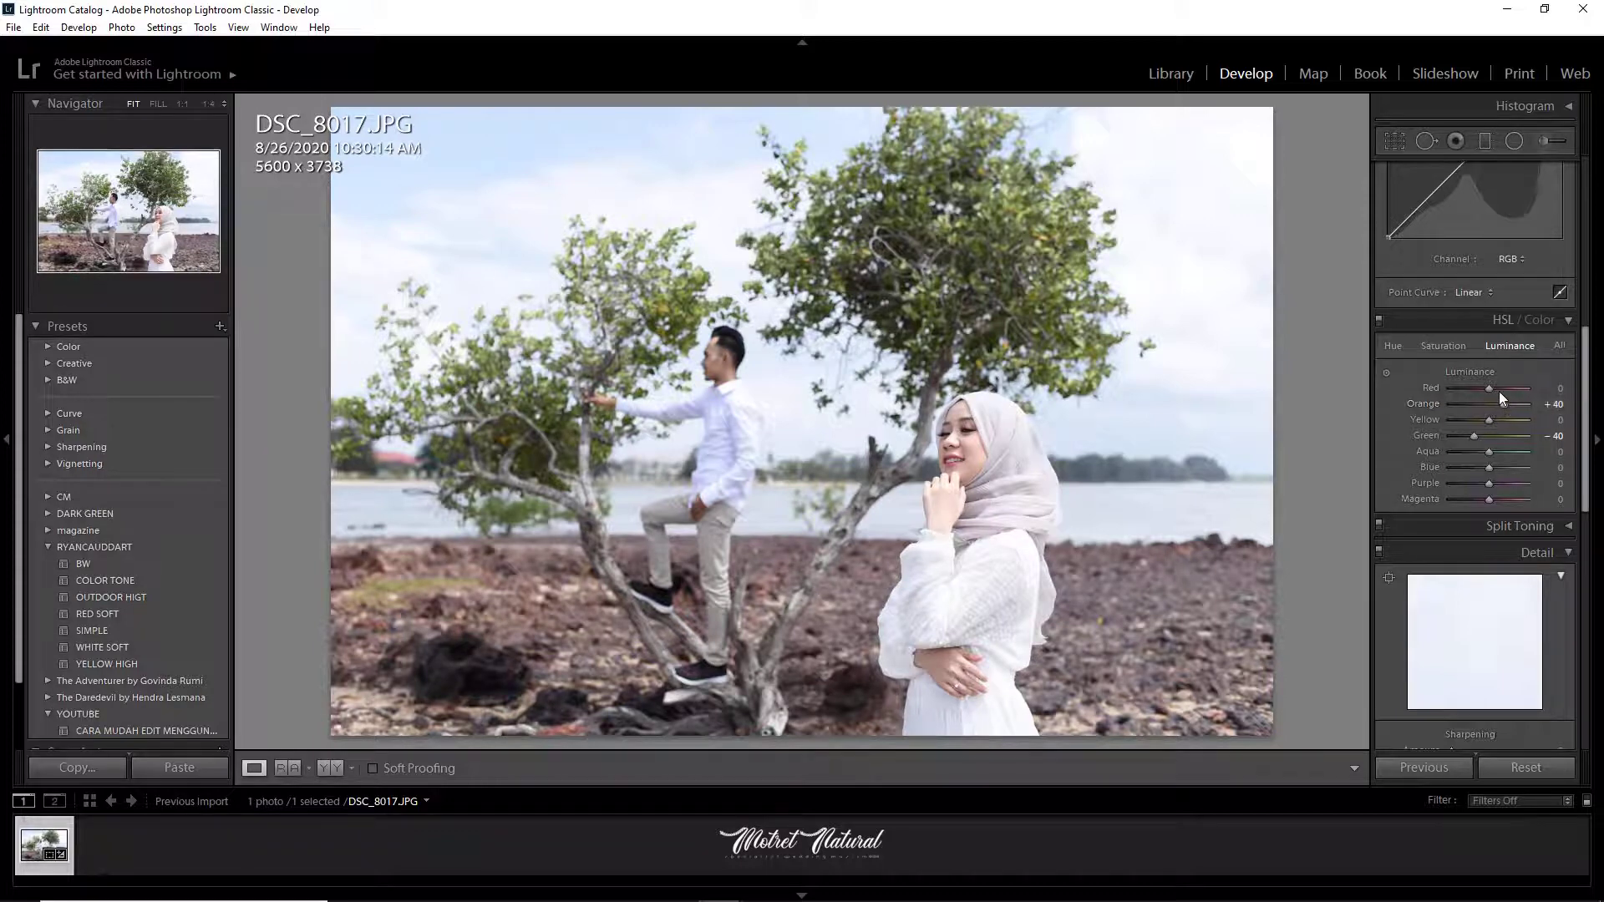
pyautogui.moveTo(1499, 391); pyautogui.dragTo(1496, 386)
pyautogui.moveTo(1486, 468); pyautogui.dragTo(1475, 468)
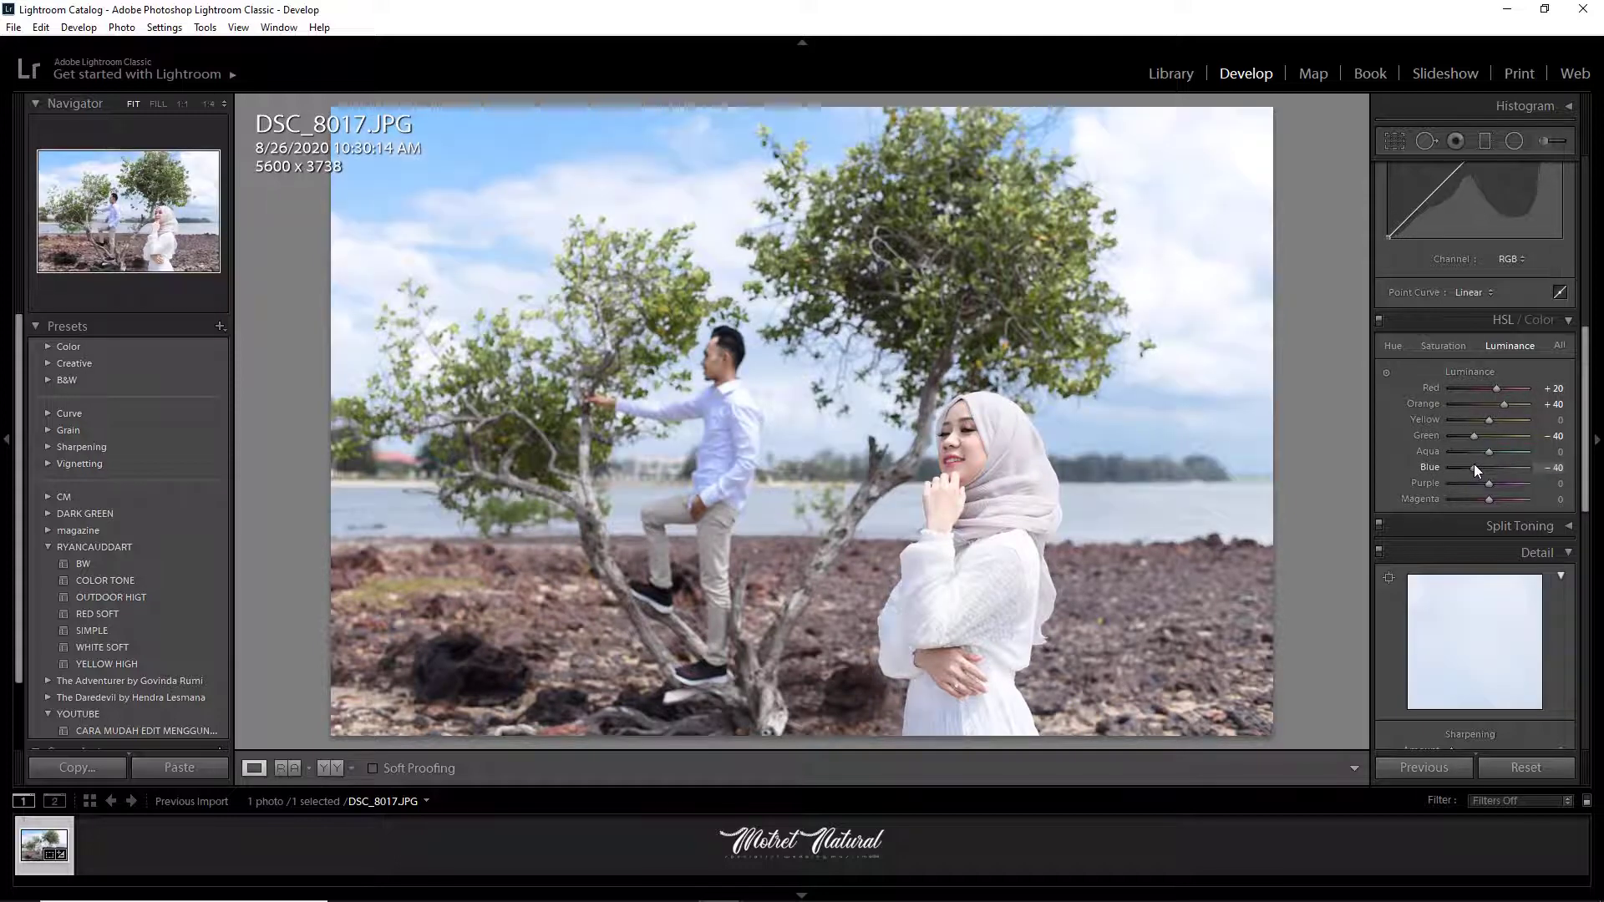
# - Set the HSL hue of Red to +9, Orange to +11, Yellow to +20, Green to +40 and Blue to -20
pyautogui.click(1393, 341)
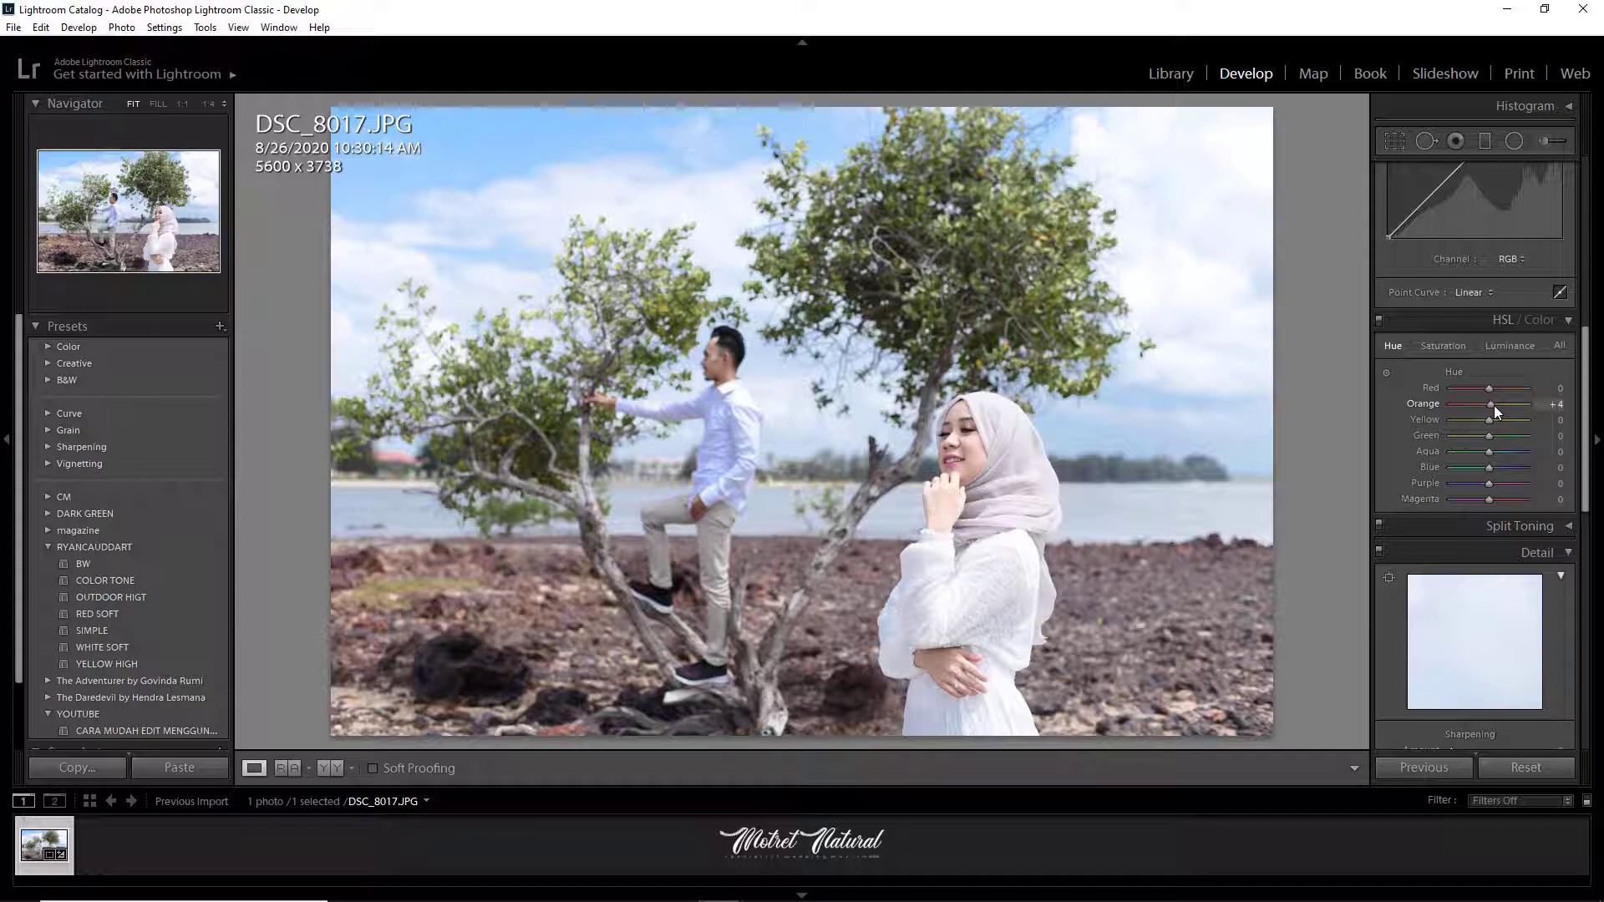
pyautogui.moveTo(1495, 405); pyautogui.dragTo(1493, 389)
pyautogui.click(1480, 419)
pyautogui.moveTo(1479, 420); pyautogui.dragTo(1496, 419)
pyautogui.click(1500, 435)
pyautogui.click(1477, 466)
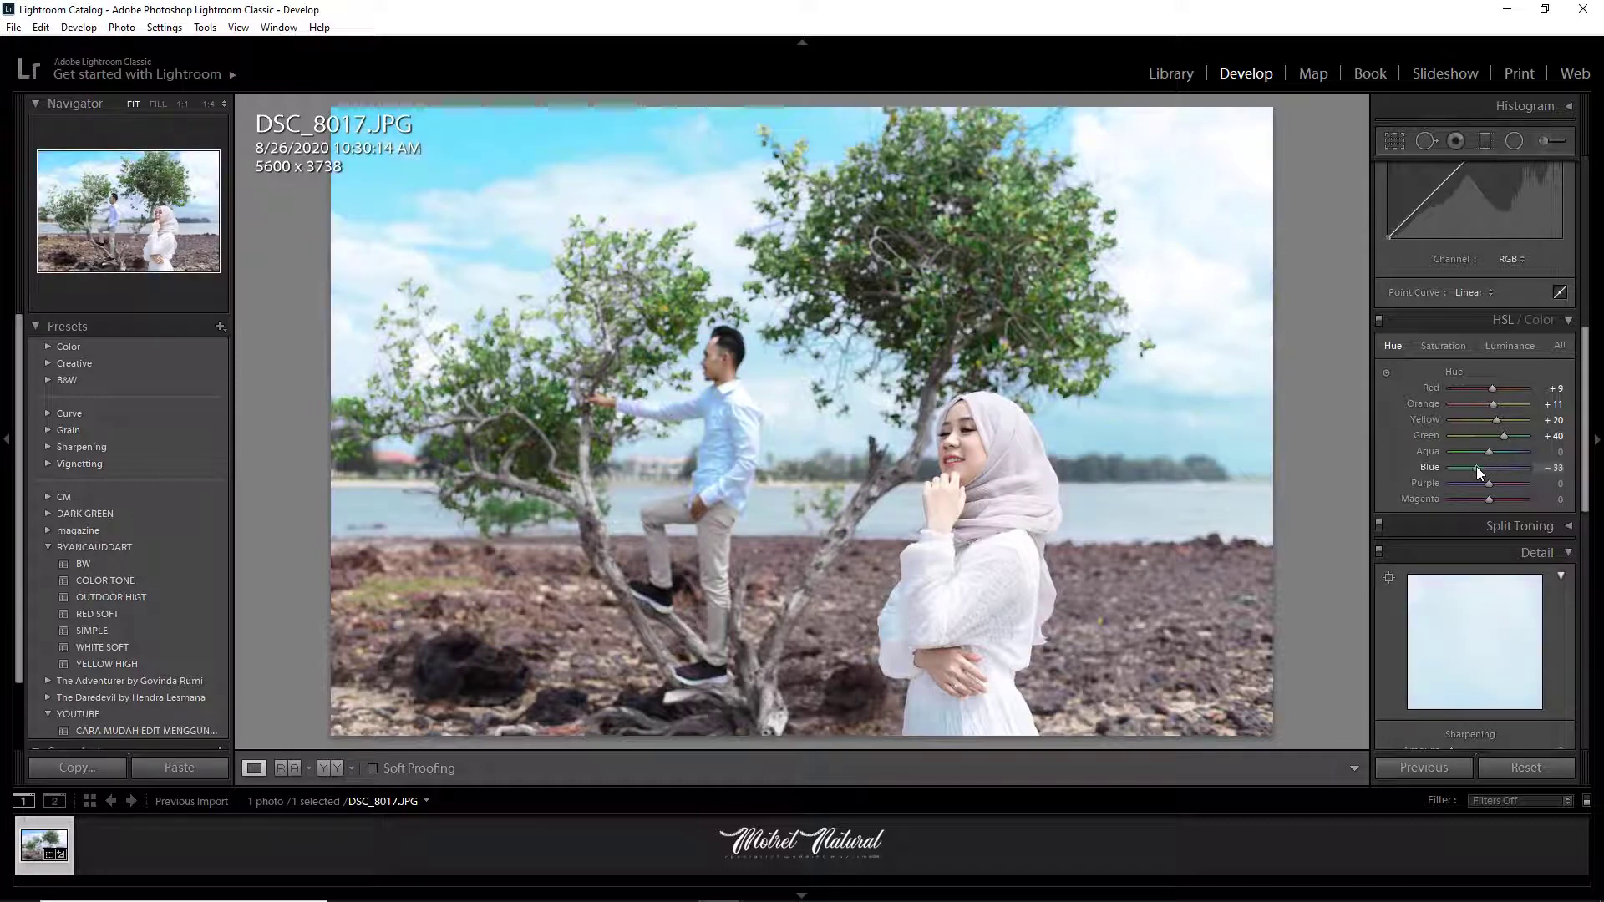
pyautogui.moveTo(1476, 466); pyautogui.dragTo(1481, 466)
# - Calibrate the Green Primary to hue +45 and saturation +10, and the Blue Primary to hue +21 and saturation +45
pyautogui.scroll(-6, 1499, 618)
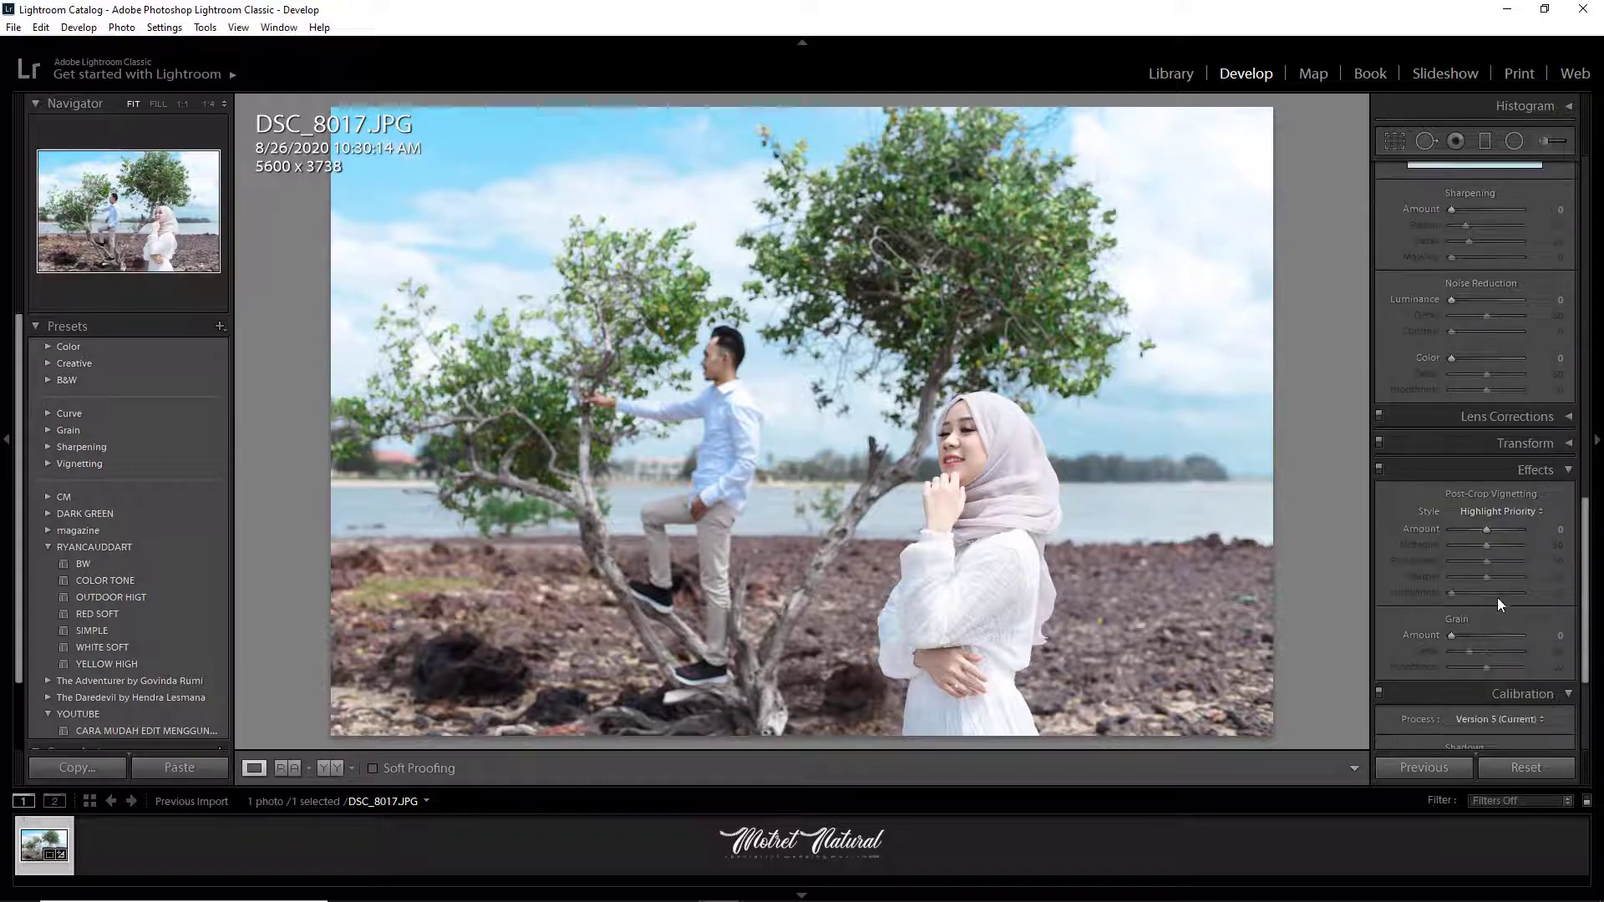
pyautogui.scroll(-3, 1495, 593)
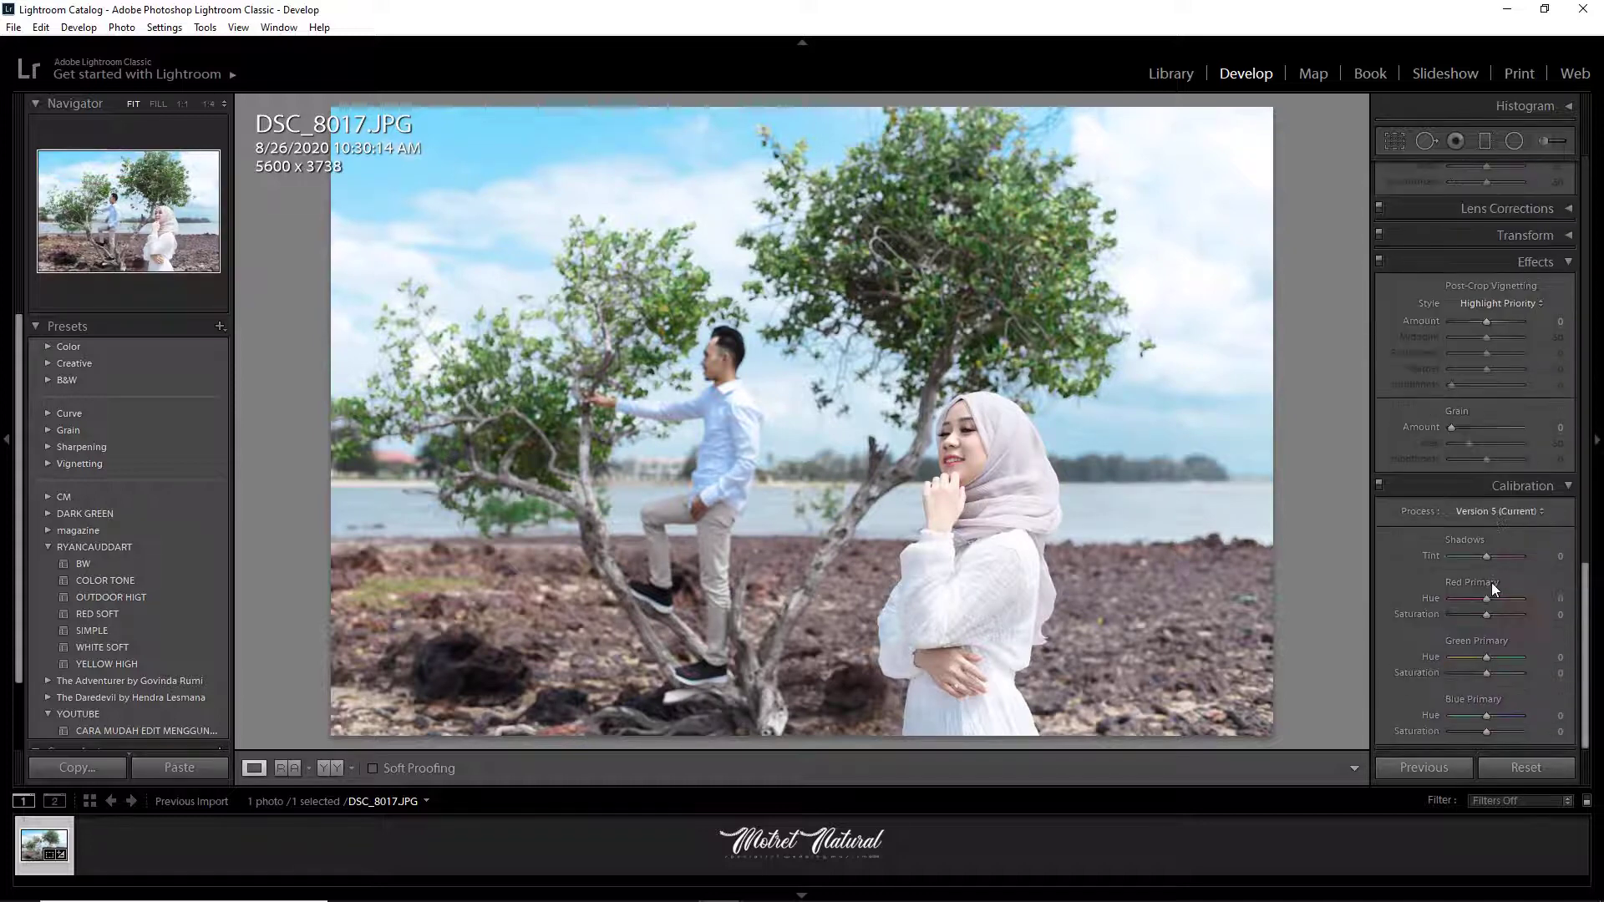
pyautogui.click(1499, 657)
pyautogui.moveTo(1499, 657); pyautogui.dragTo(1501, 656)
pyautogui.moveTo(1491, 671); pyautogui.dragTo(1494, 671)
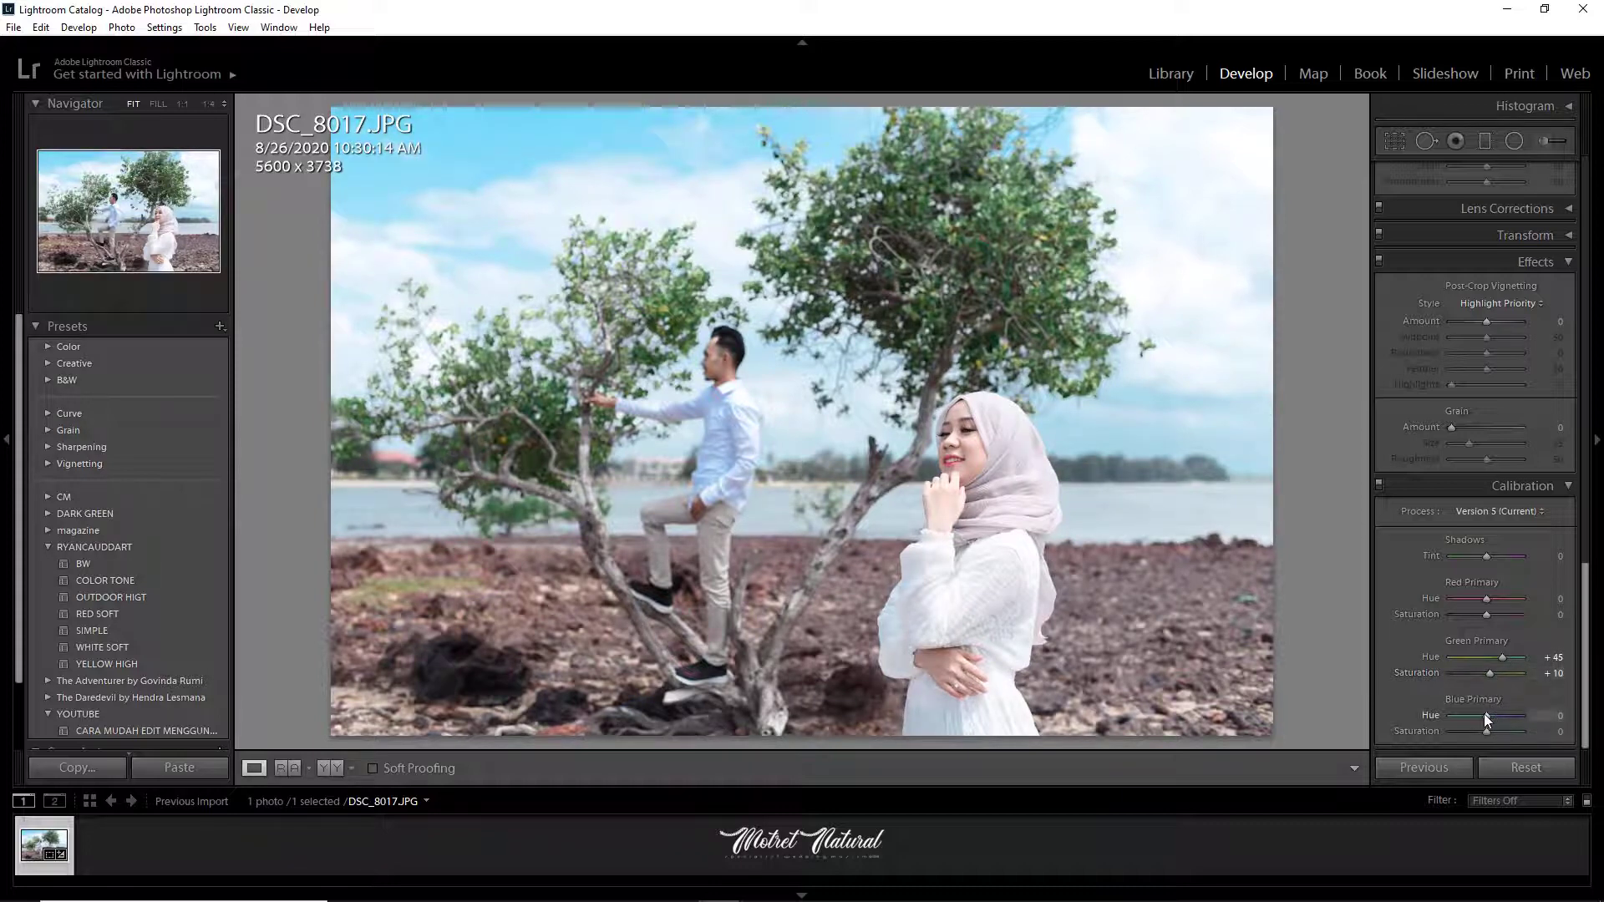
pyautogui.moveTo(1487, 712); pyautogui.dragTo(1494, 712)
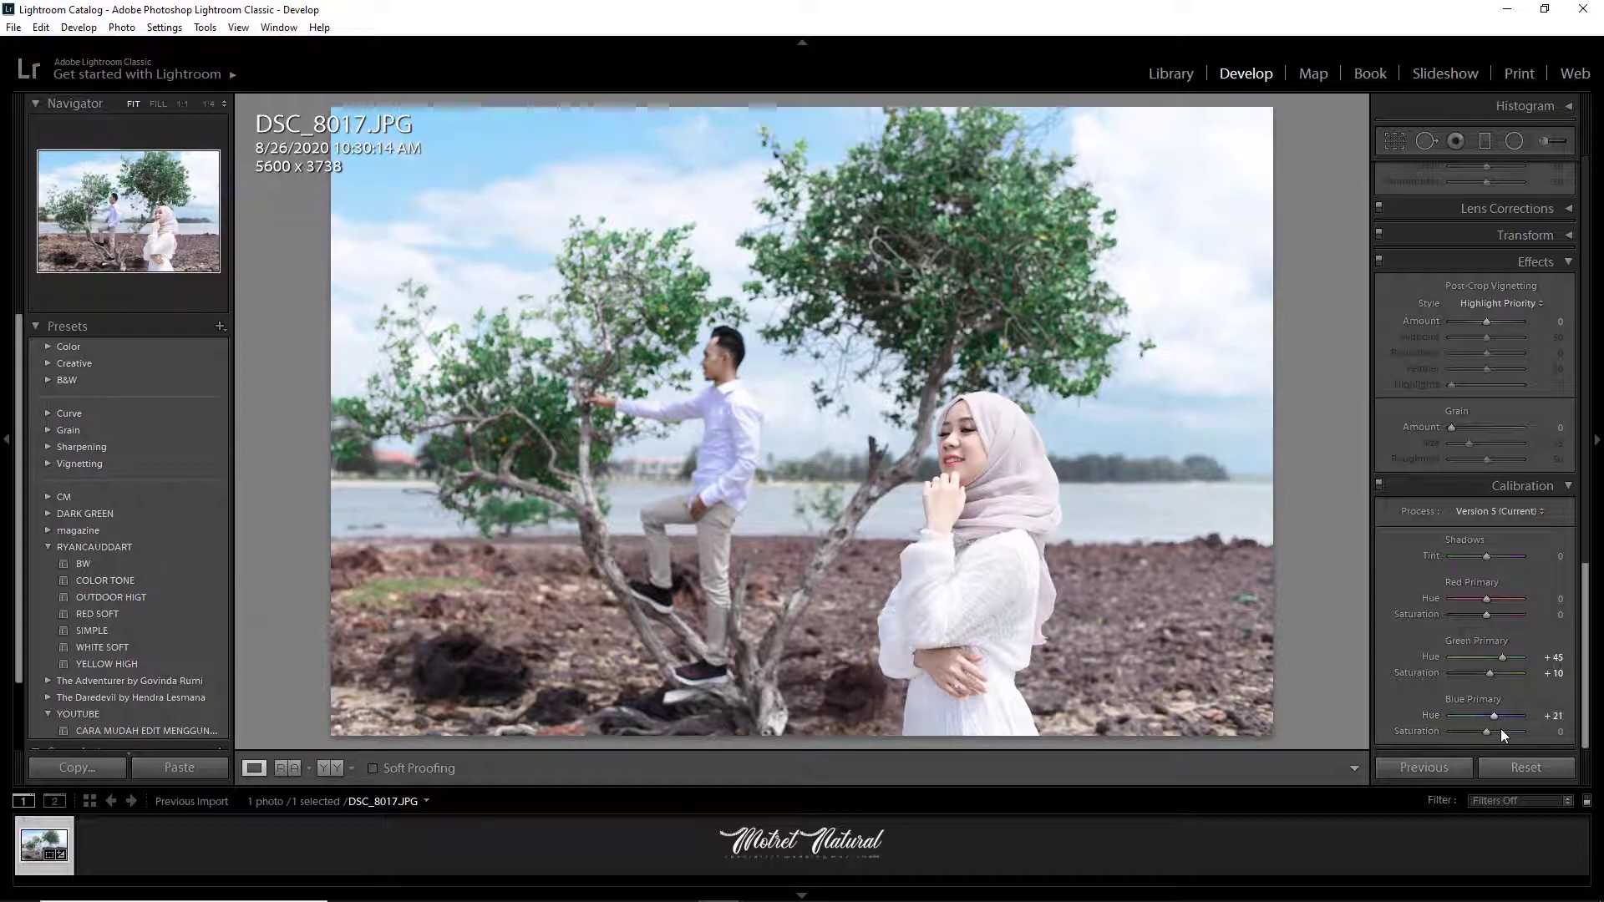
pyautogui.click(1501, 730)
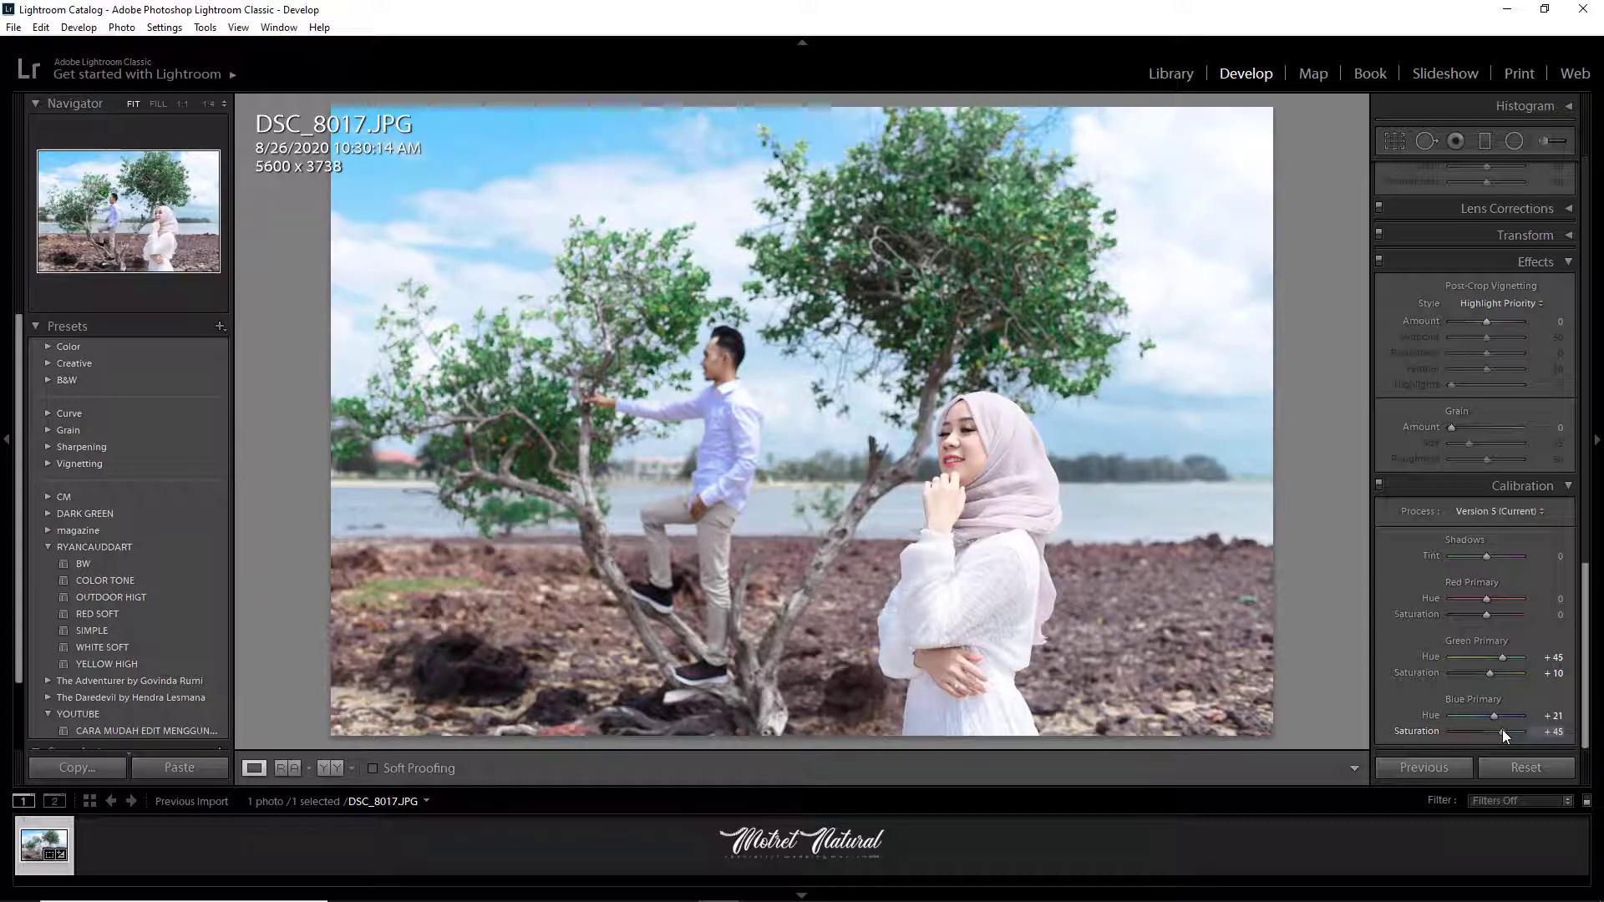
# - Set the basic tone values to Contrast -50, Highlights -50, Whites -40 and Blacks -10
pyautogui.scroll(-5, 1501, 729)
pyautogui.scroll(10, 1452, 458)
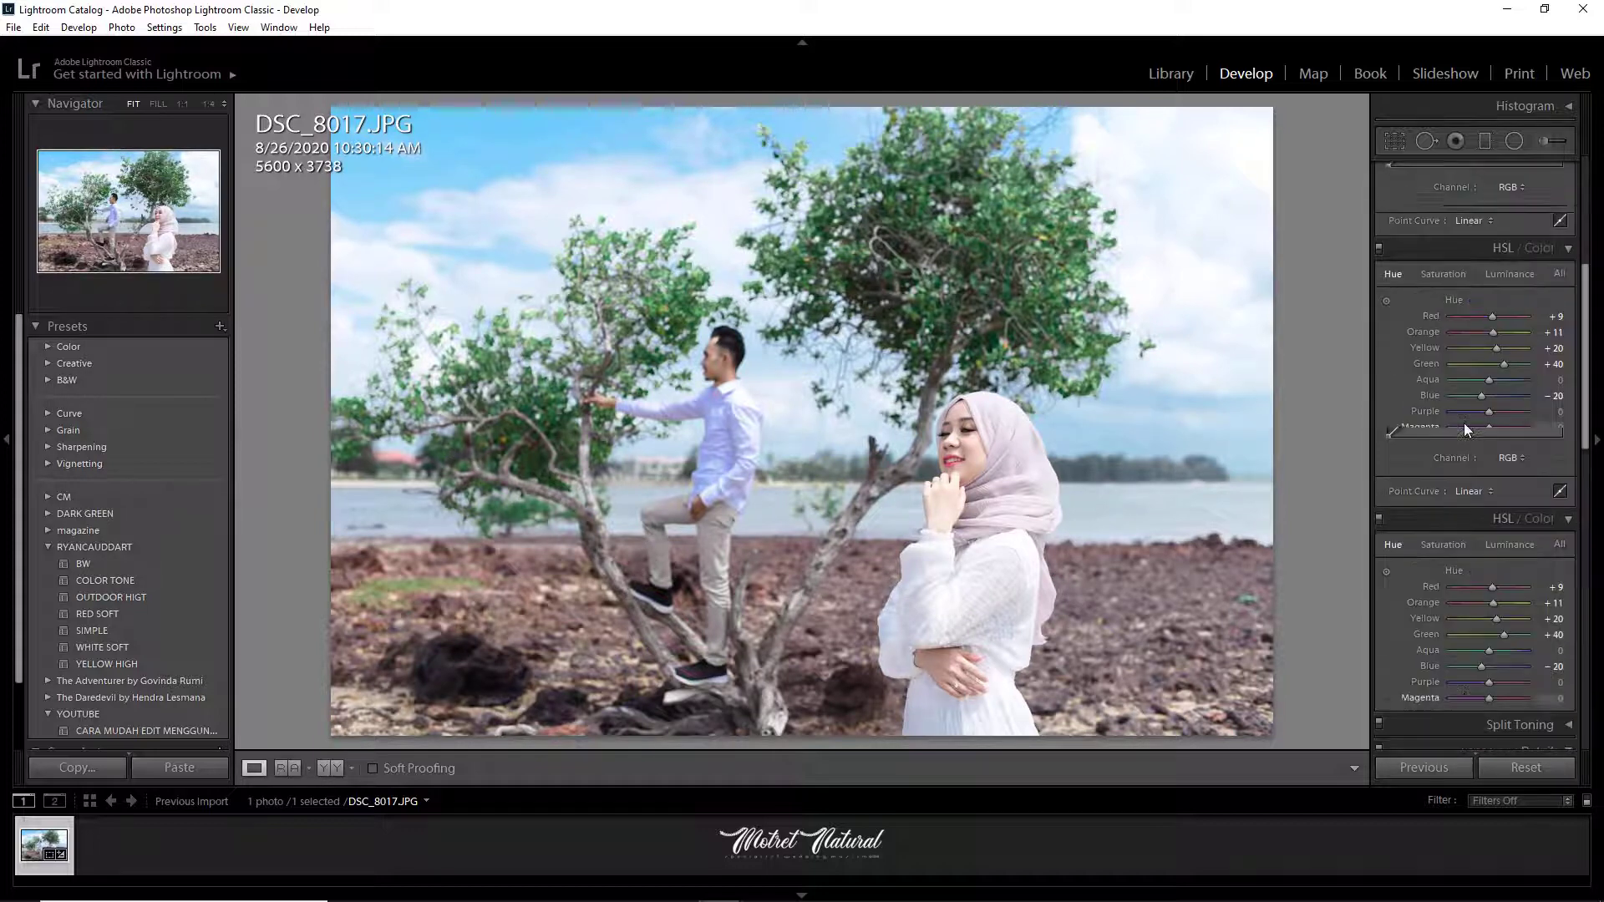
pyautogui.scroll(6, 1484, 443)
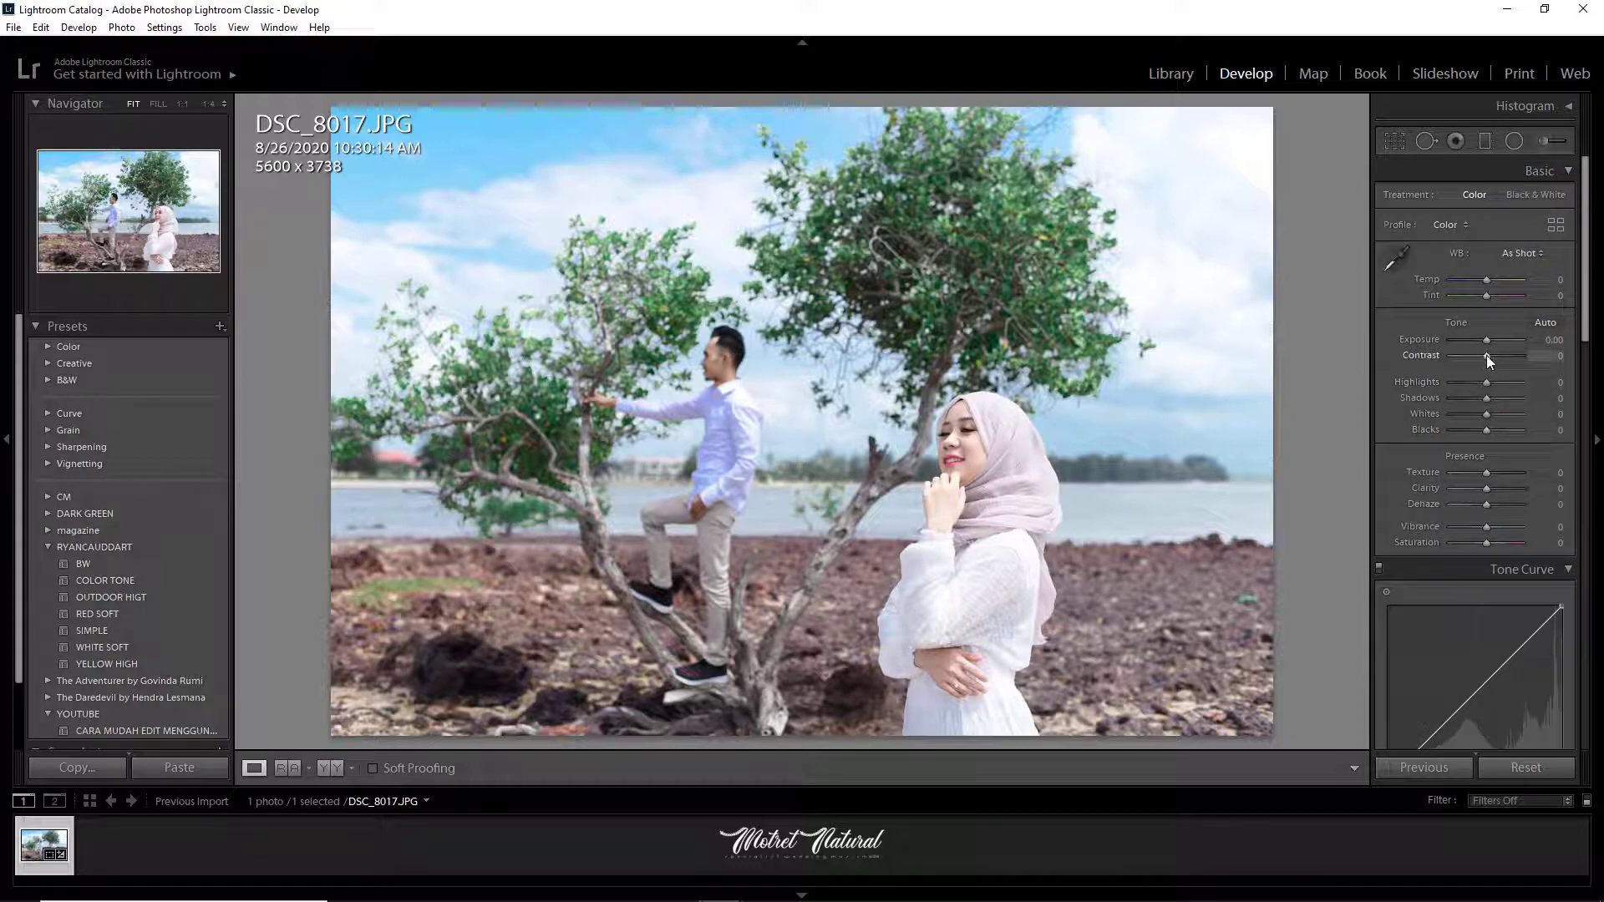
pyautogui.moveTo(1487, 356); pyautogui.dragTo(1470, 358)
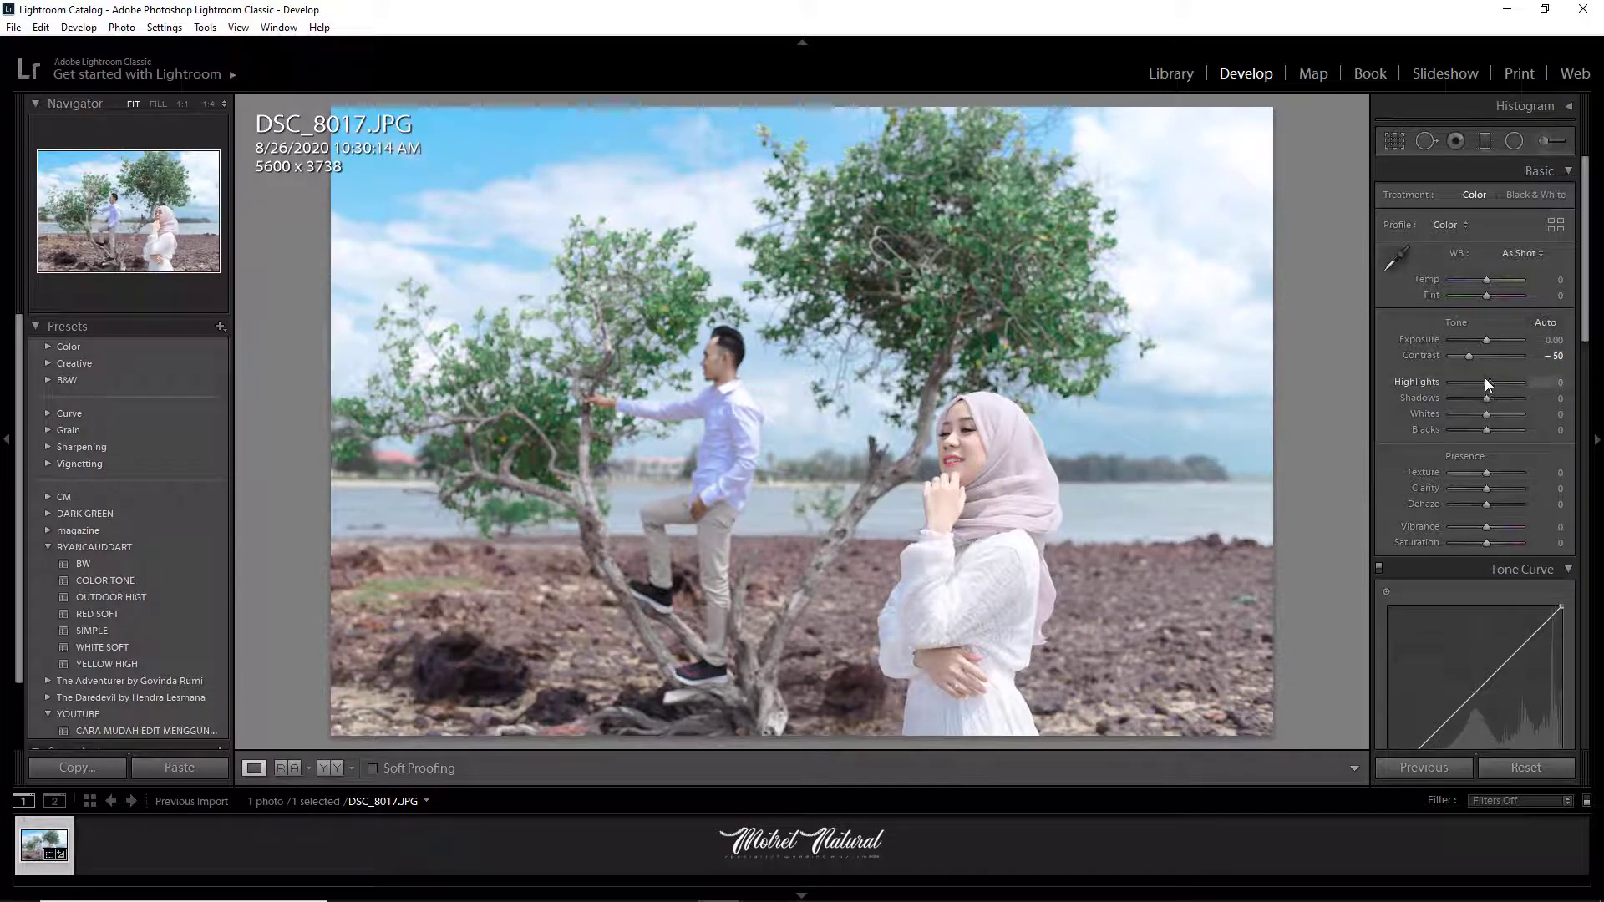
pyautogui.click(1471, 381)
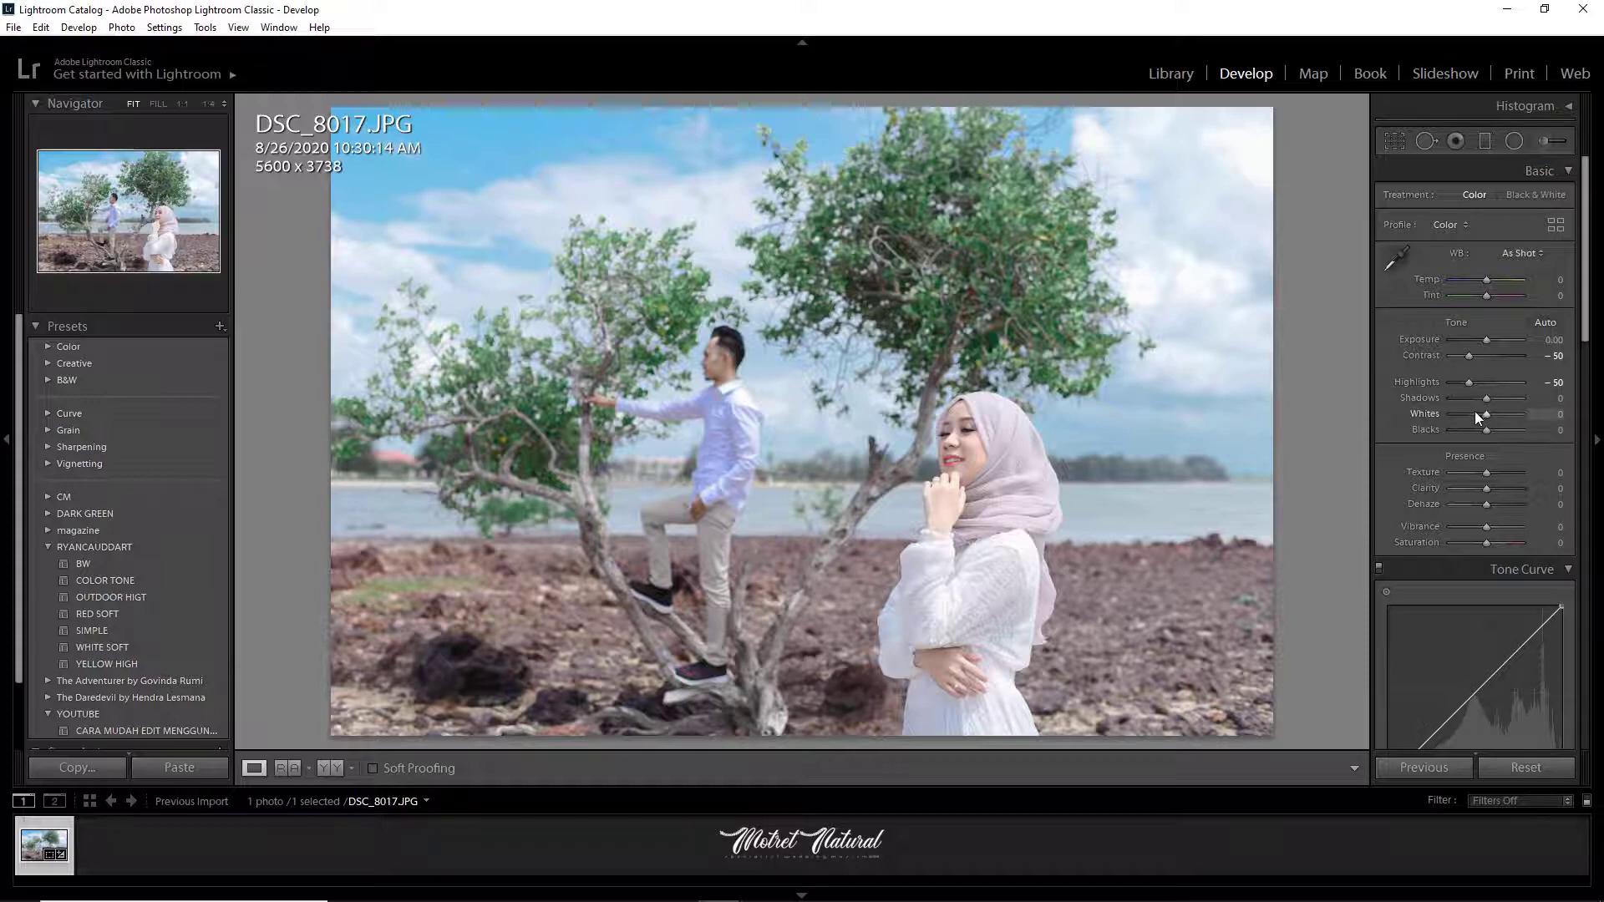
pyautogui.click(1475, 413)
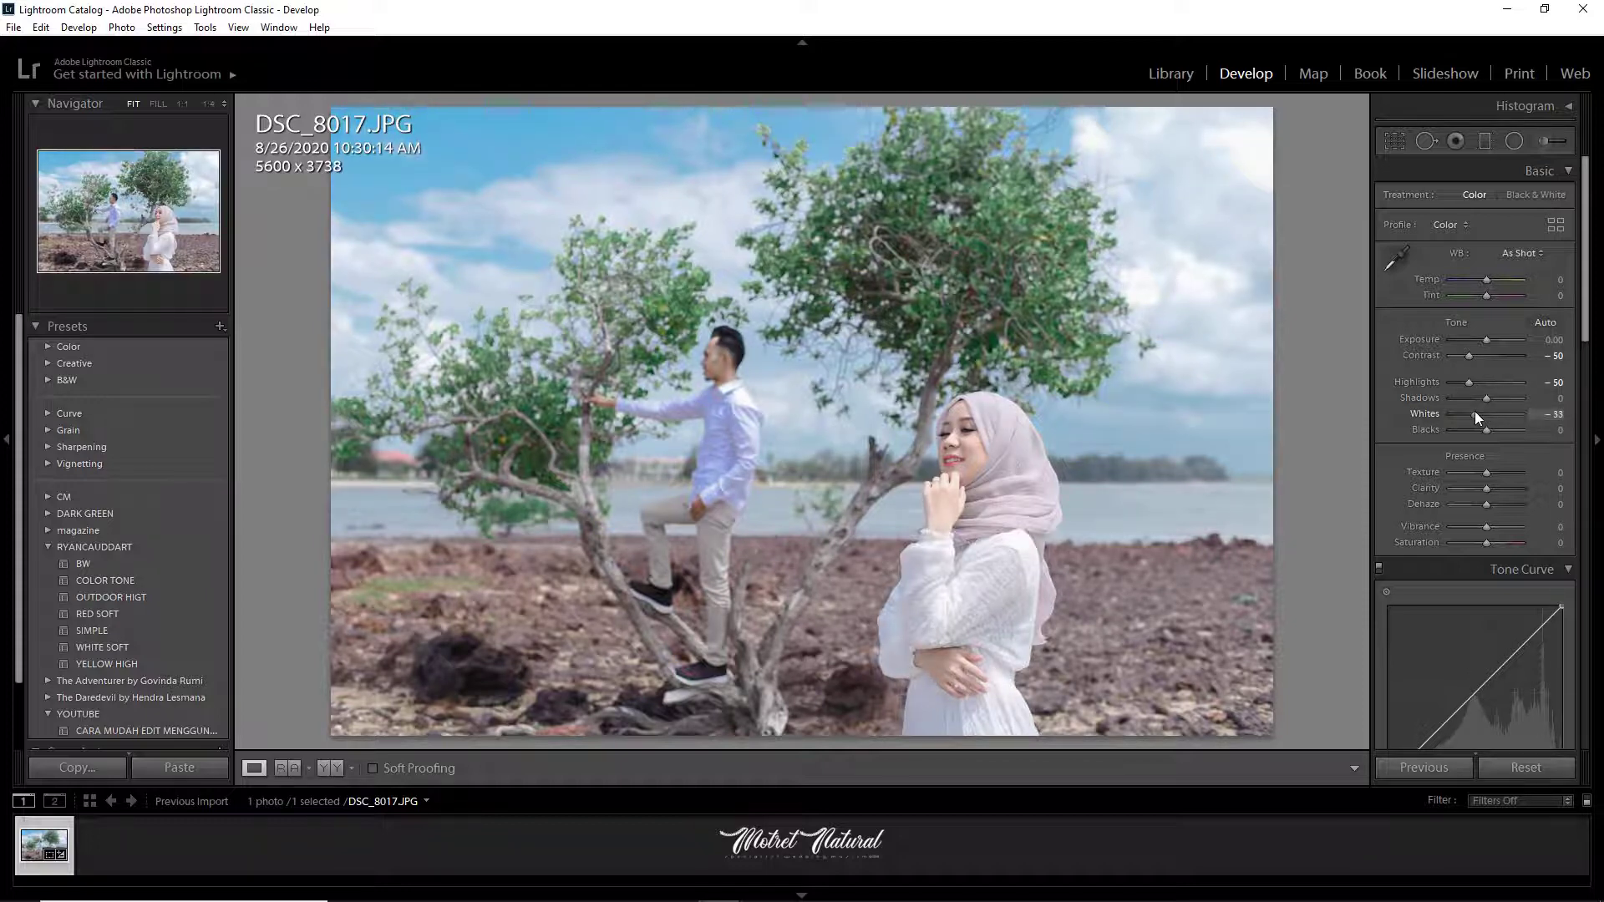
pyautogui.moveTo(1476, 411); pyautogui.dragTo(1472, 413)
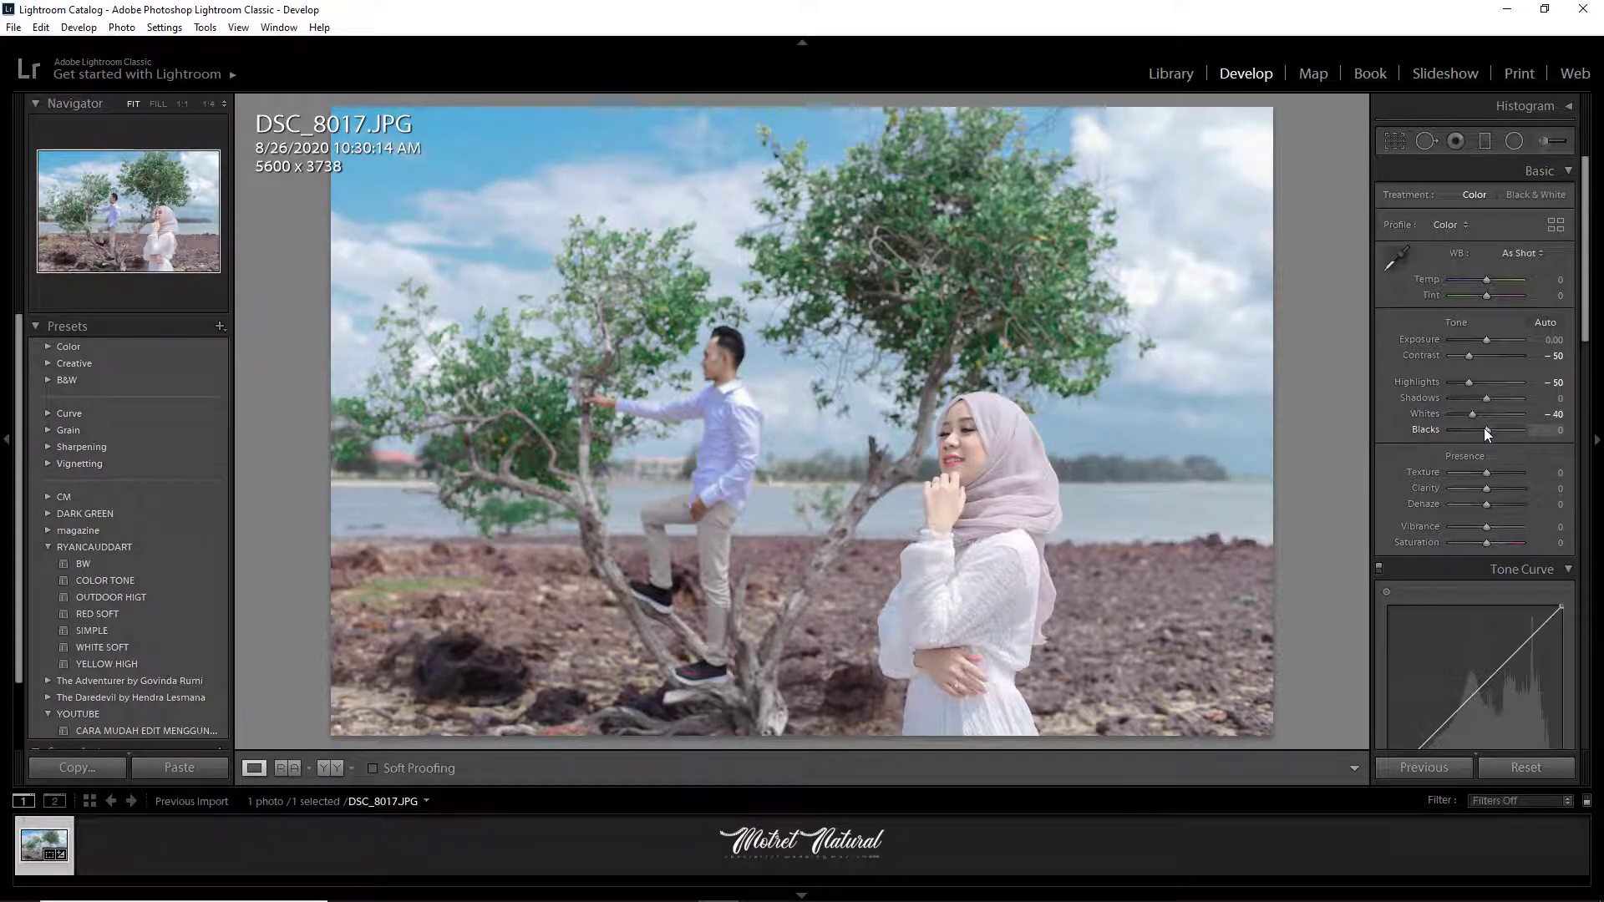
pyautogui.moveTo(1486, 430); pyautogui.dragTo(1482, 431)
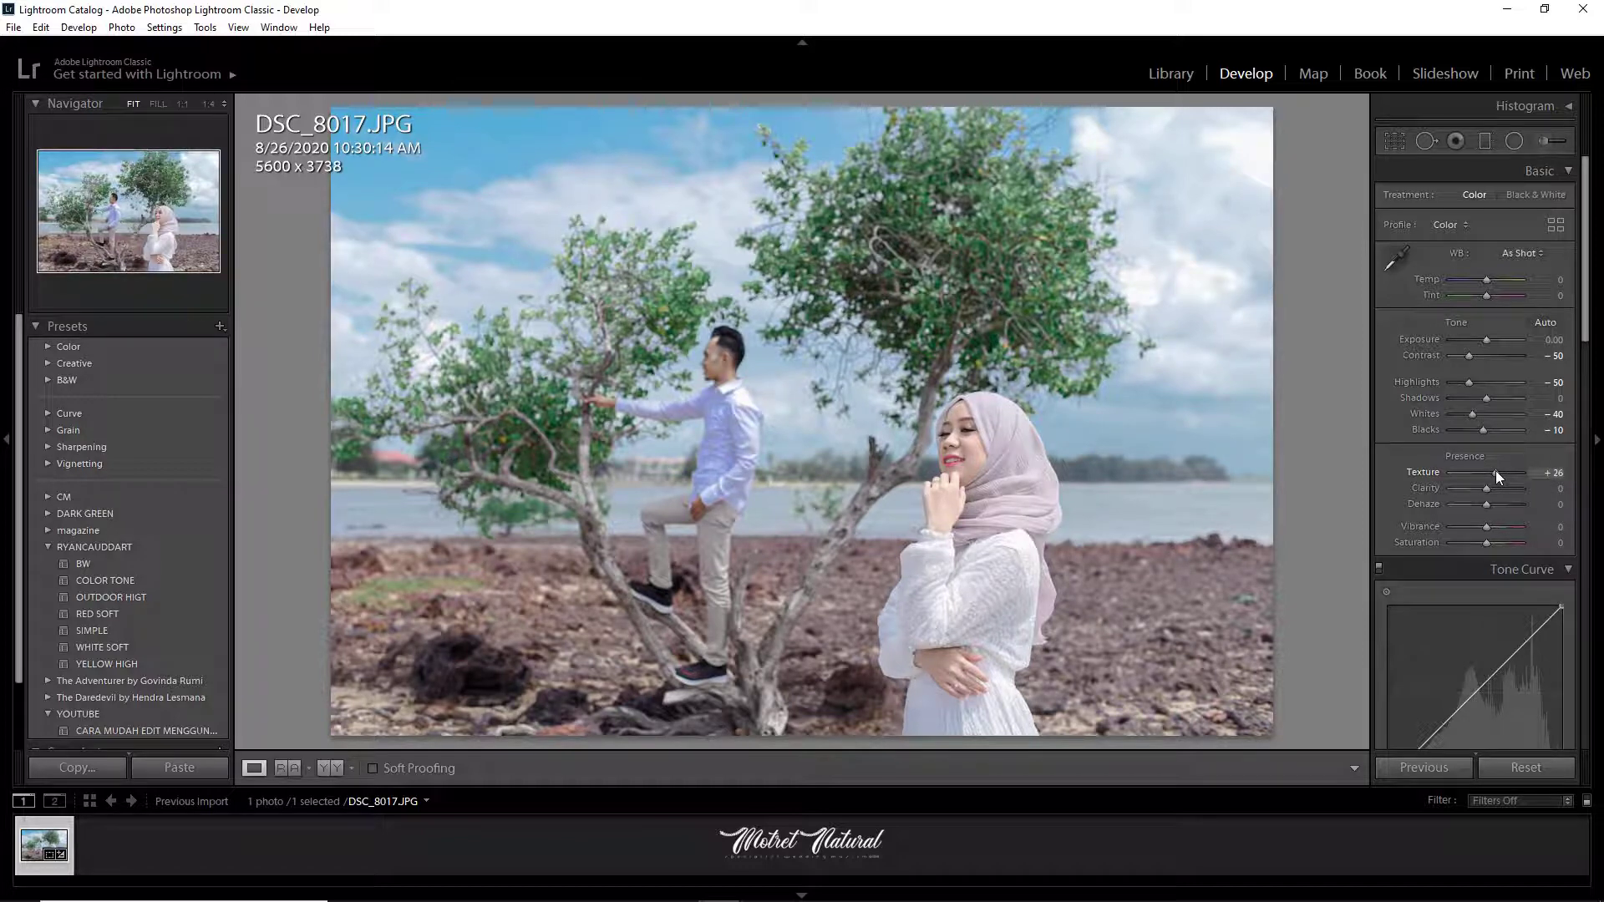
# - Set Texture to +24 and Clarity to -10, and try out a Vibrance adjustment
pyautogui.moveTo(1486, 488); pyautogui.dragTo(1476, 490)
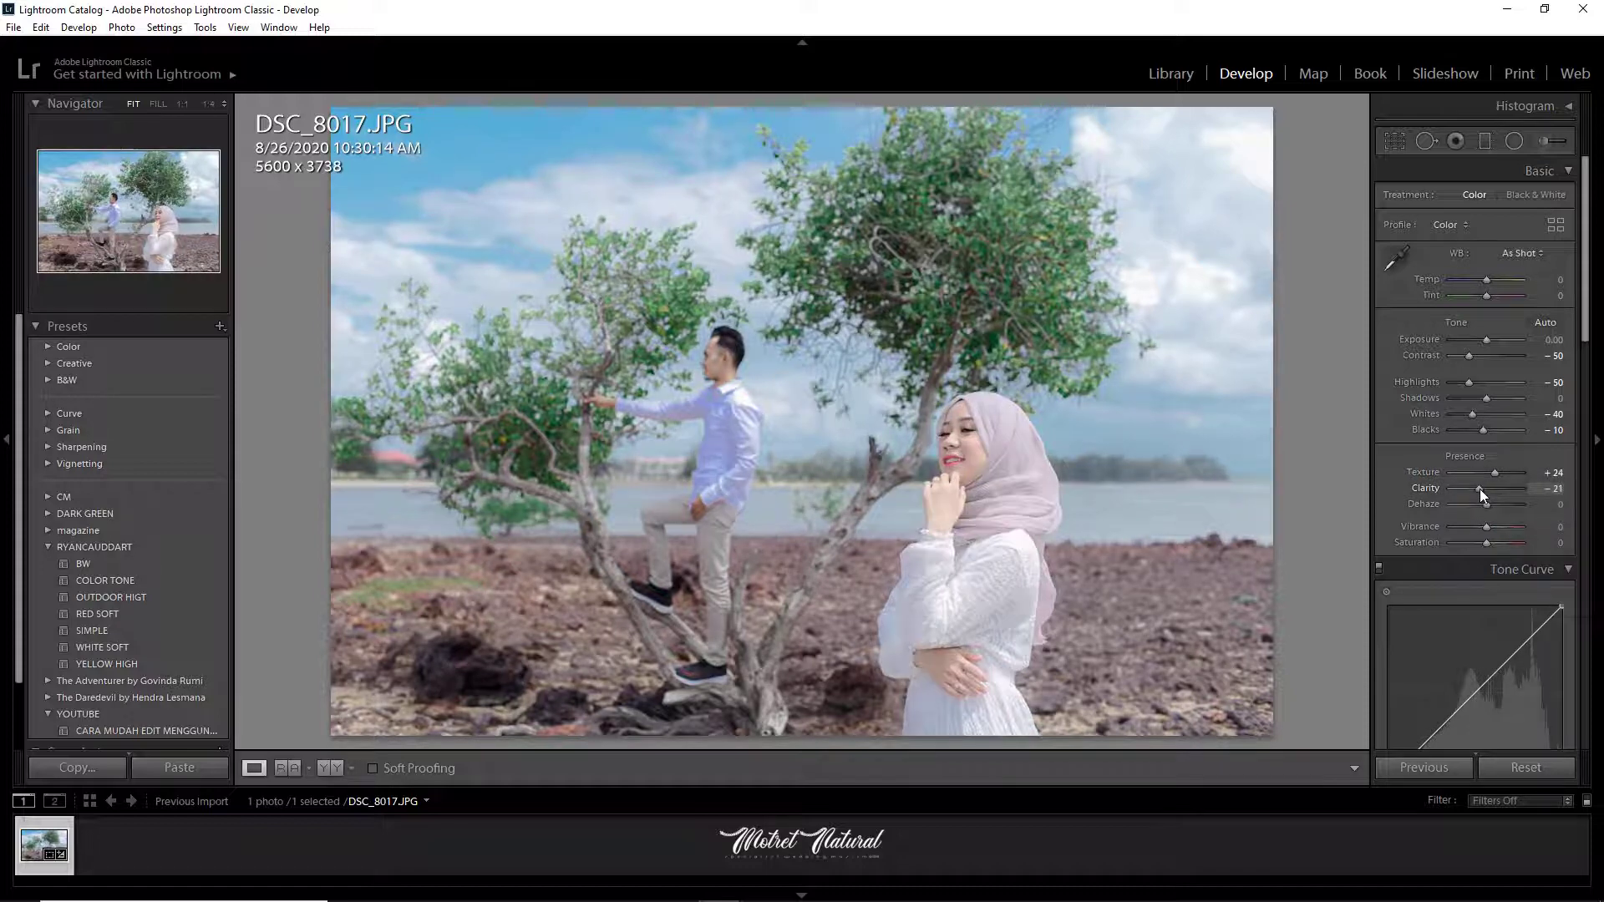
pyautogui.moveTo(1481, 489); pyautogui.dragTo(1482, 489)
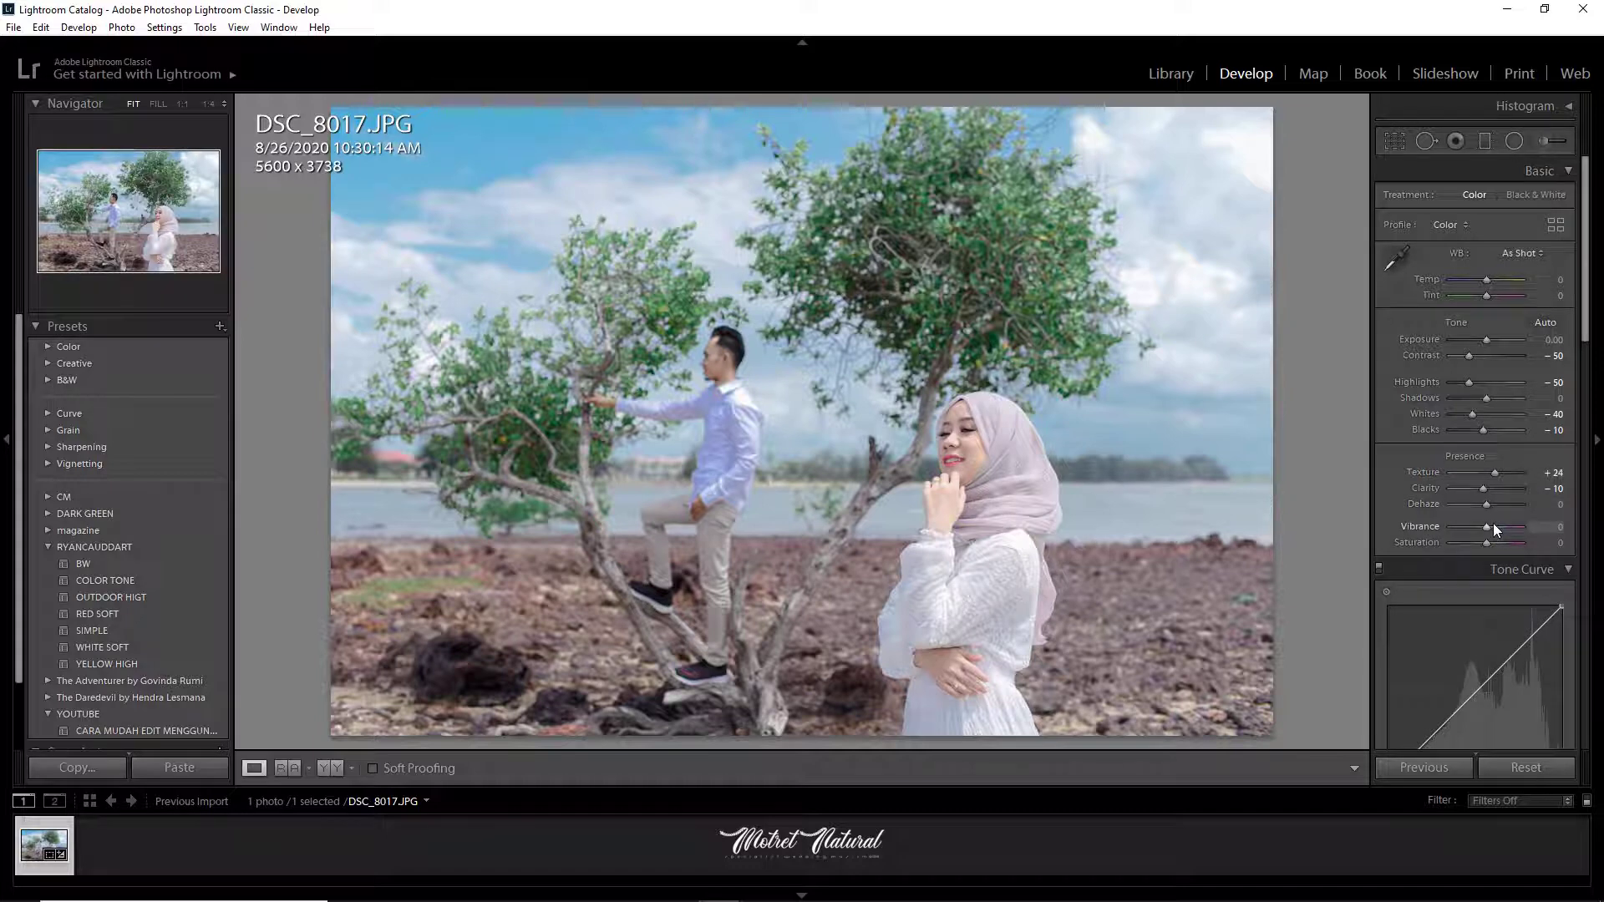
pyautogui.moveTo(1493, 526); pyautogui.dragTo(1497, 525)
# - Set the HSL saturation of Orange to -11 and Red to +20
pyautogui.scroll(-6, 1506, 664)
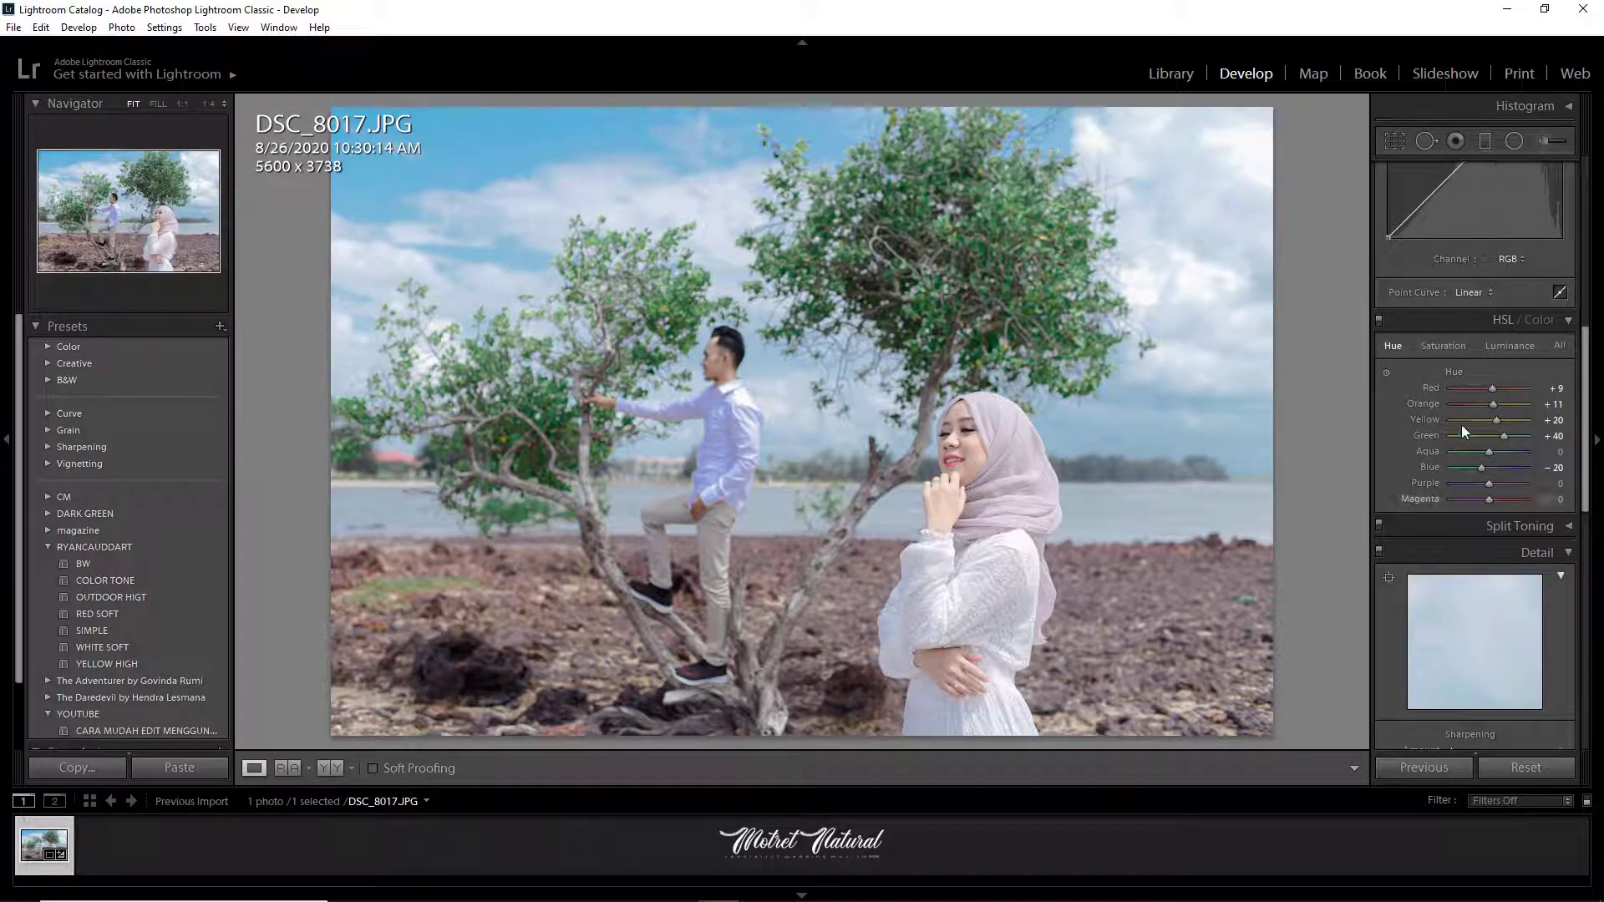
pyautogui.click(1449, 346)
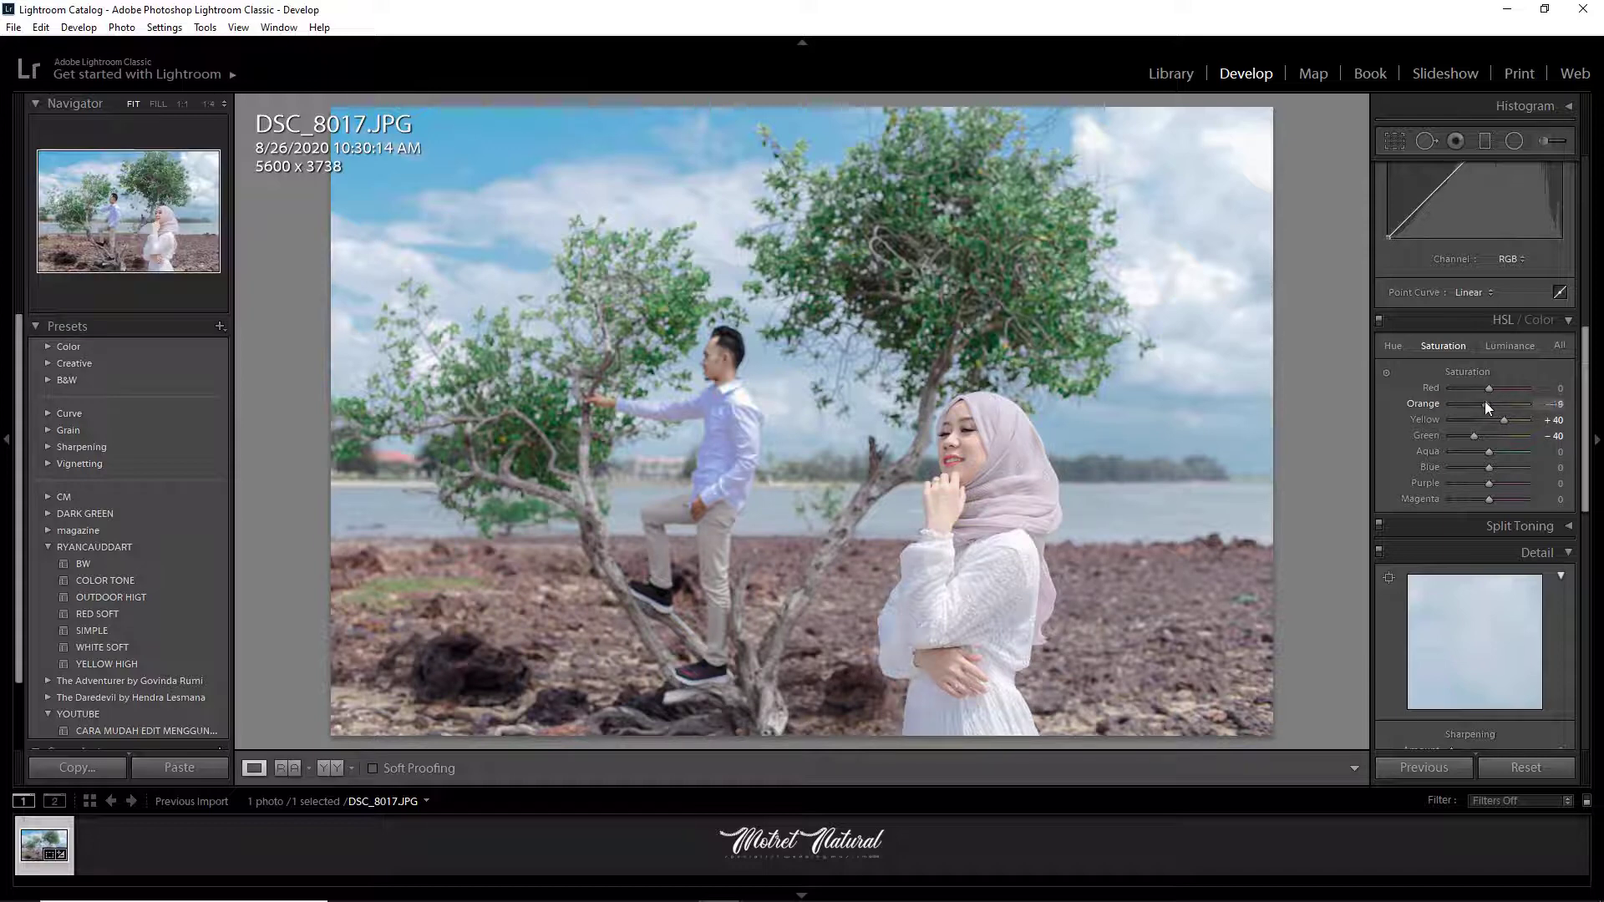
pyautogui.press('Down')
pyautogui.moveTo(1485, 402); pyautogui.dragTo(1483, 402)
pyautogui.moveTo(1481, 401); pyautogui.dragTo(1482, 403)
pyautogui.scroll(-4, 1482, 402)
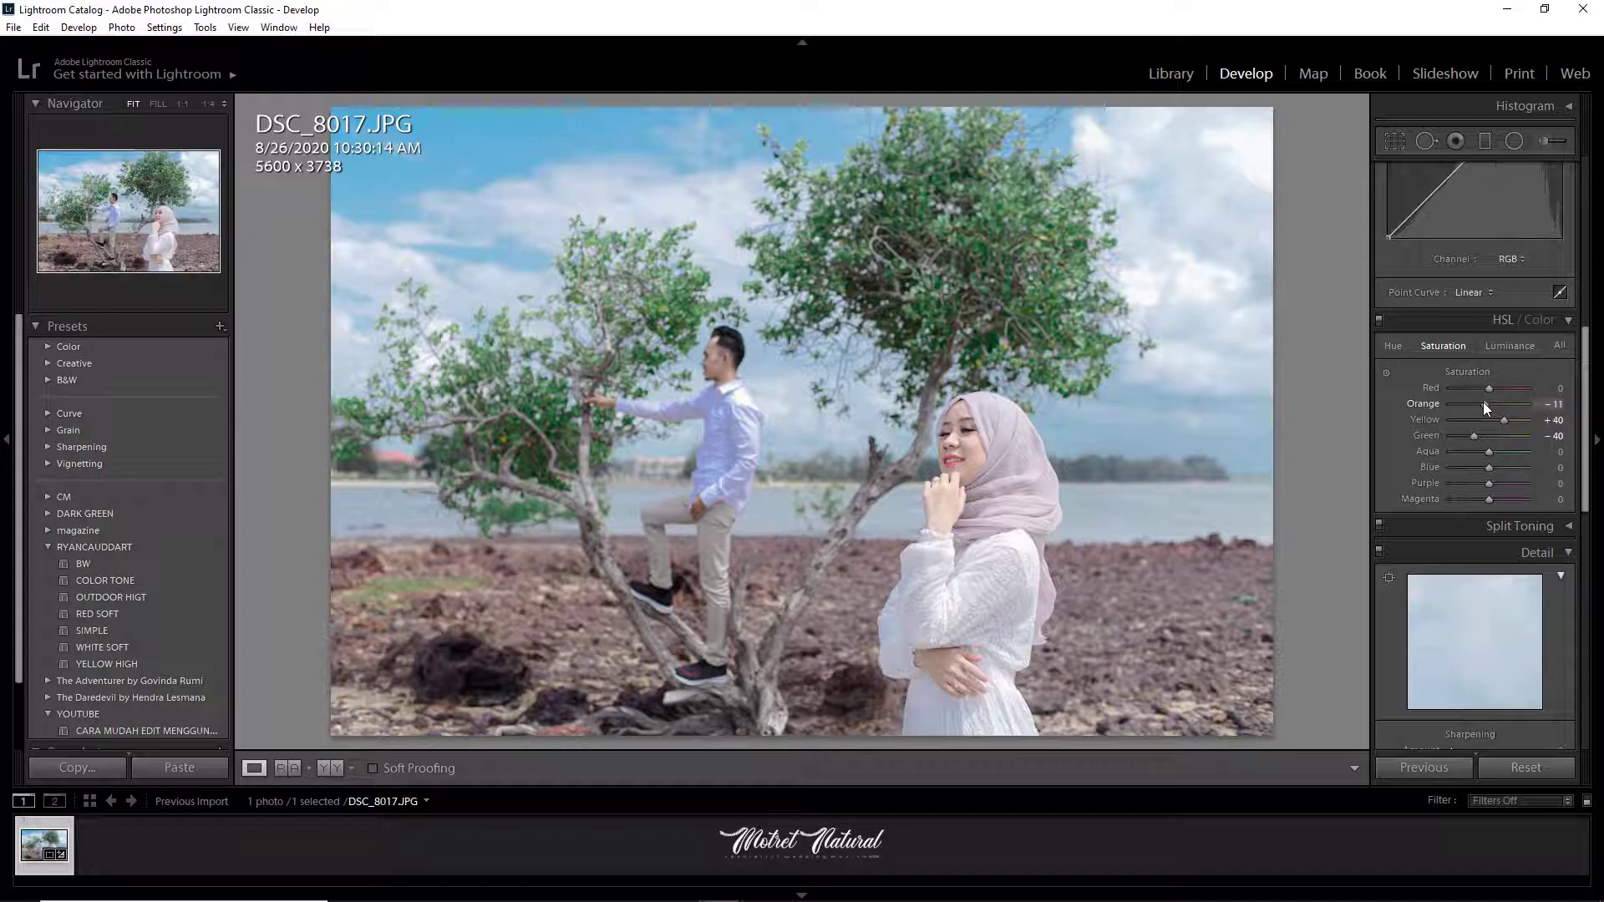
pyautogui.click(1504, 346)
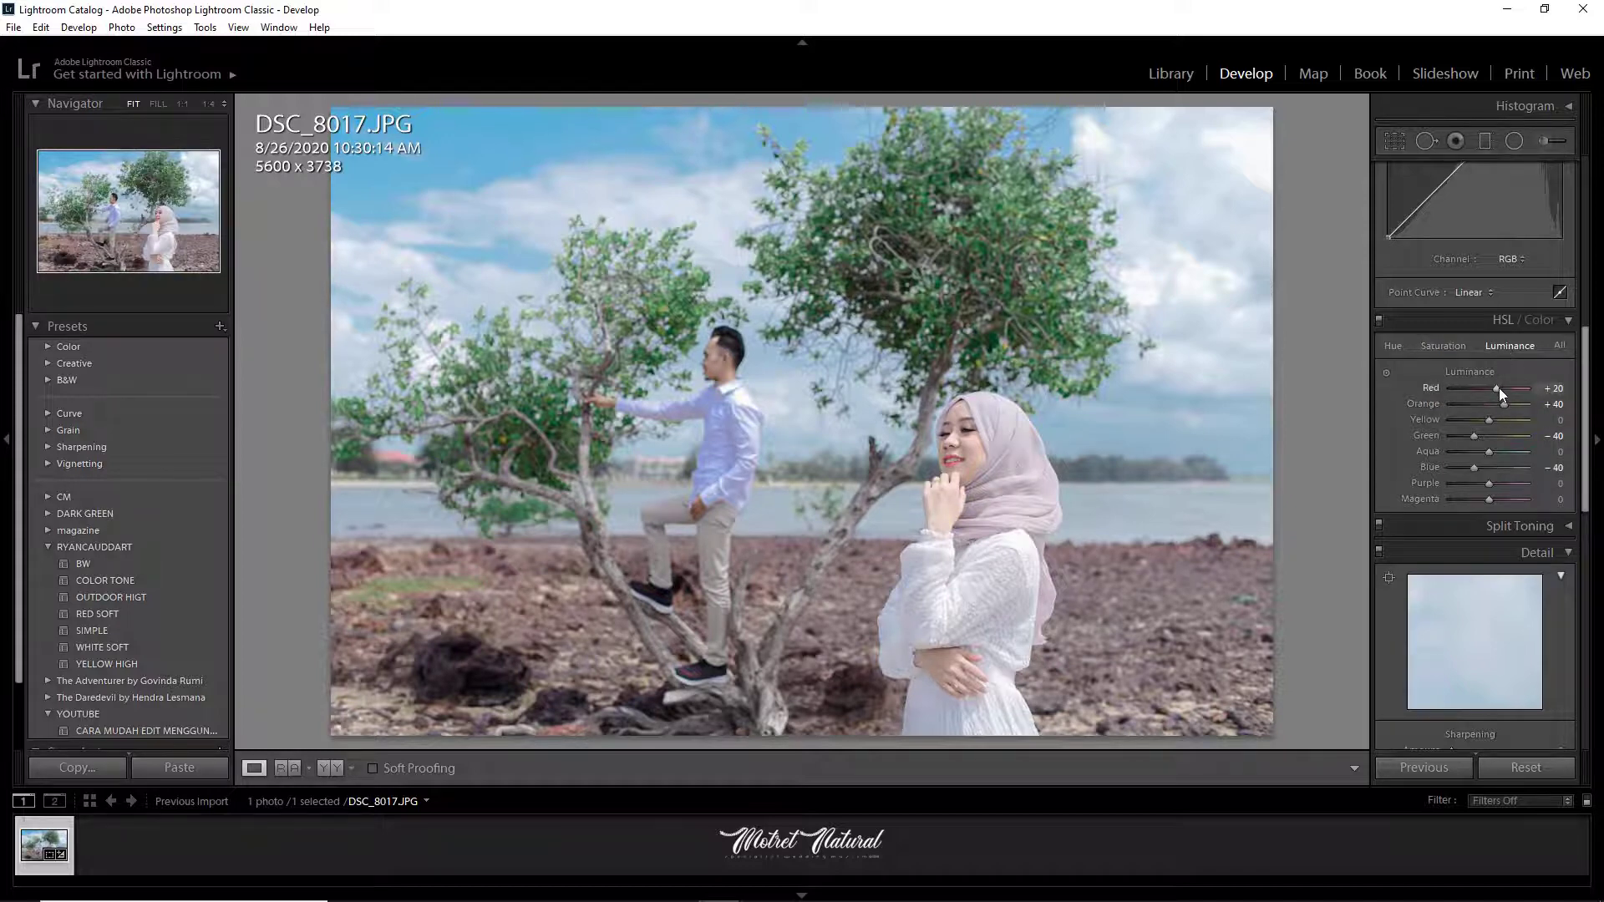
pyautogui.click(1440, 345)
pyautogui.moveTo(1489, 388); pyautogui.dragTo(1501, 386)
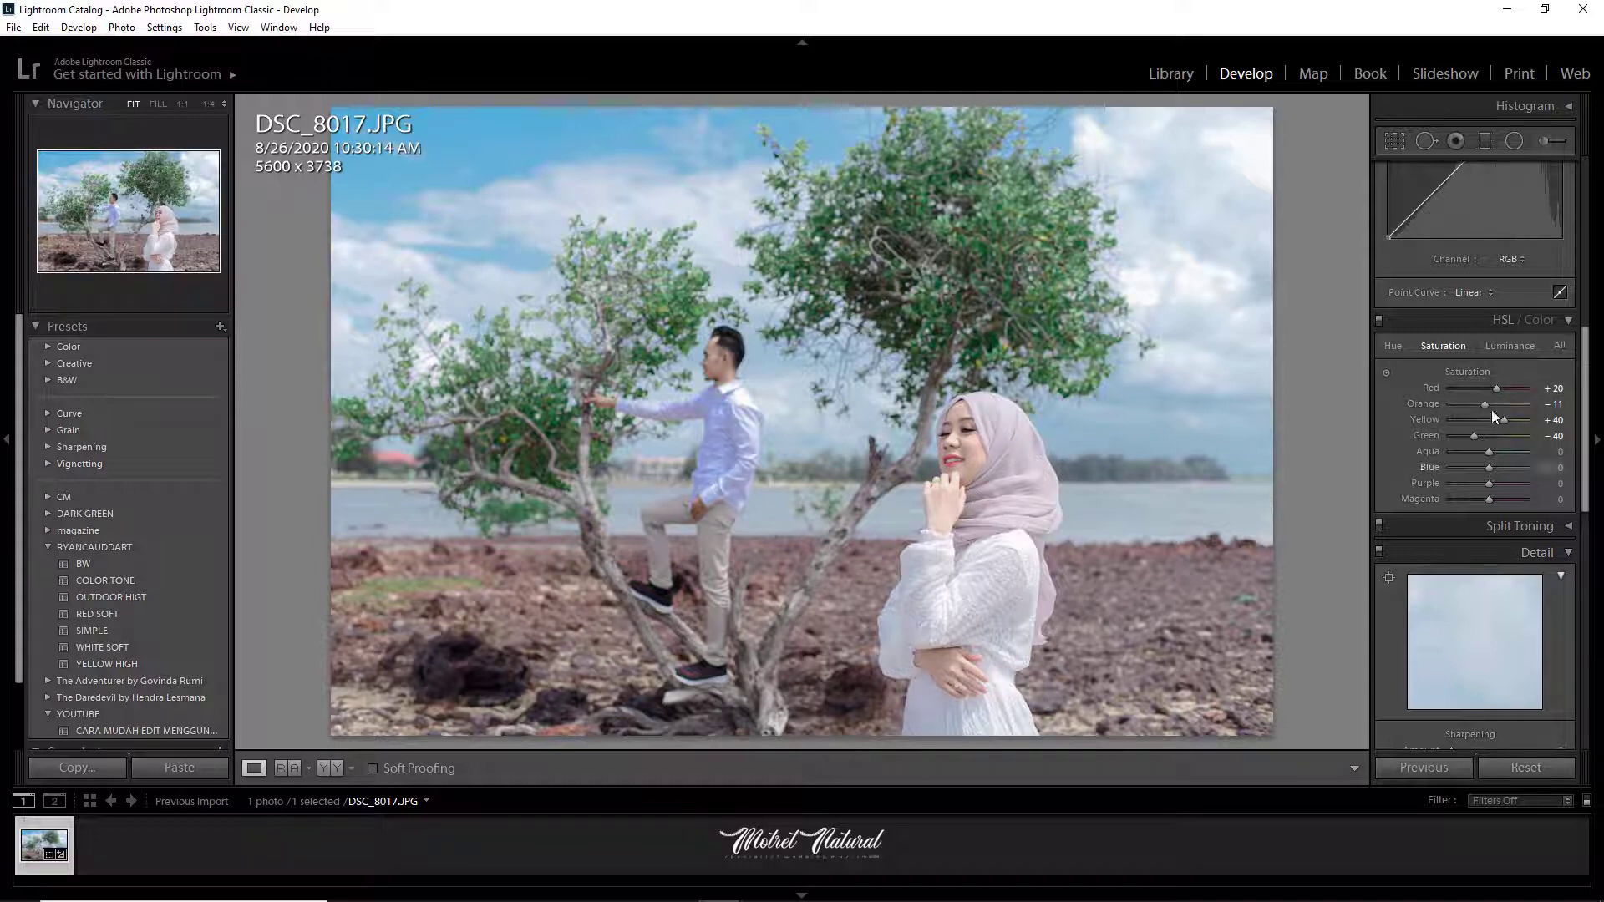
# - Shape the RGB tone curve into a gentle S with slightly lowered shadows and raised highlights, then adjust its midpoint and black point
pyautogui.scroll(3, 1471, 335)
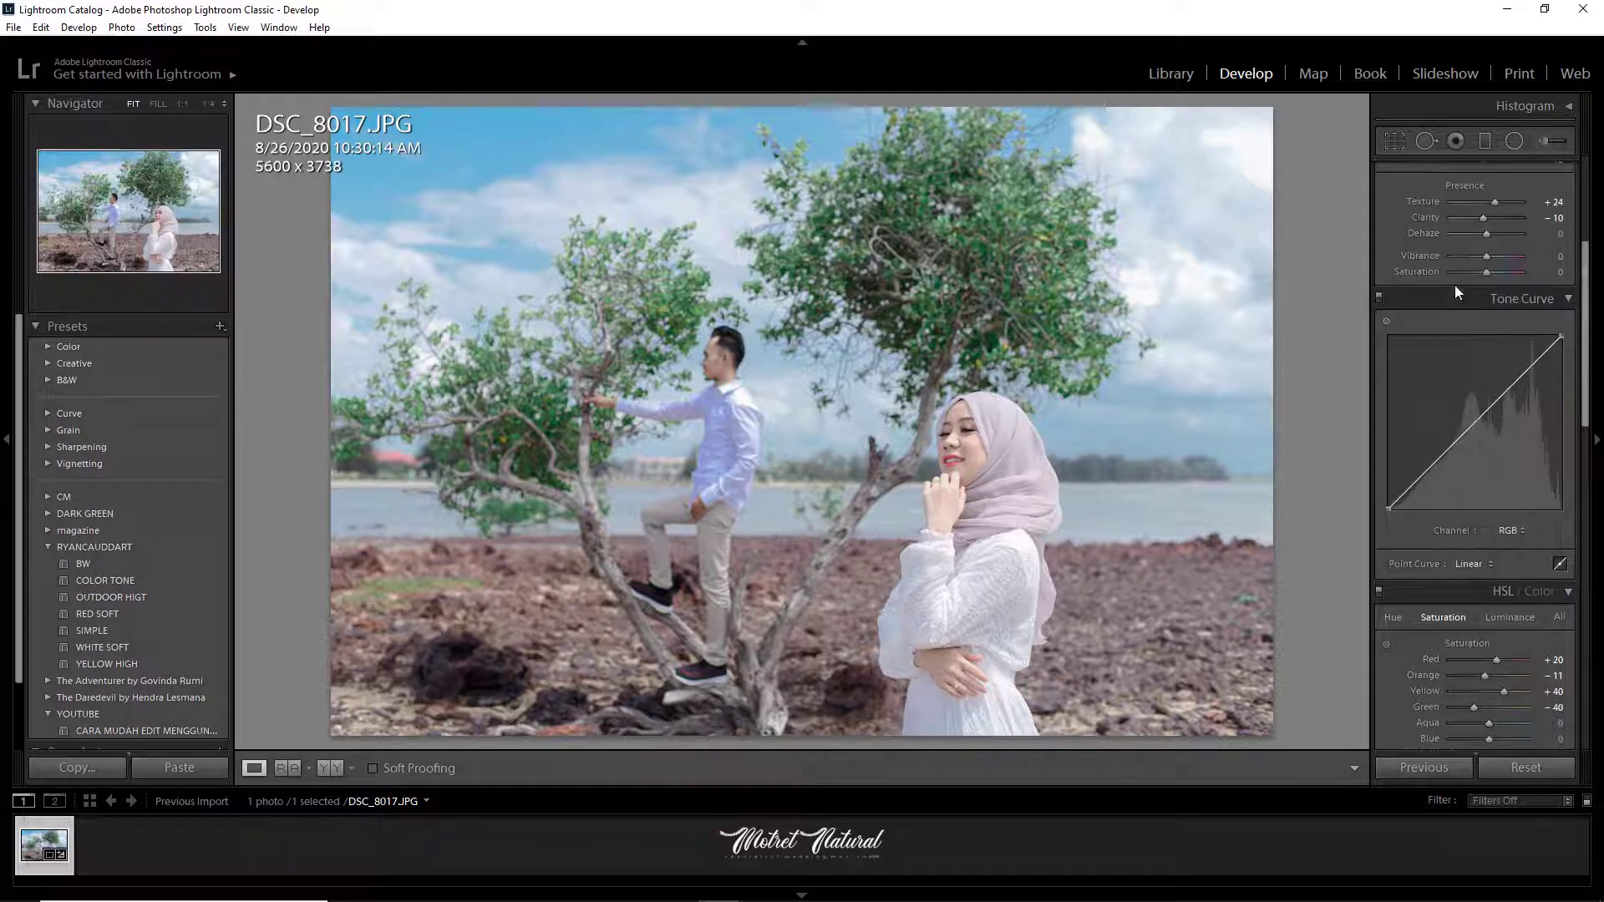
pyautogui.click(1476, 424)
pyautogui.click(1432, 471)
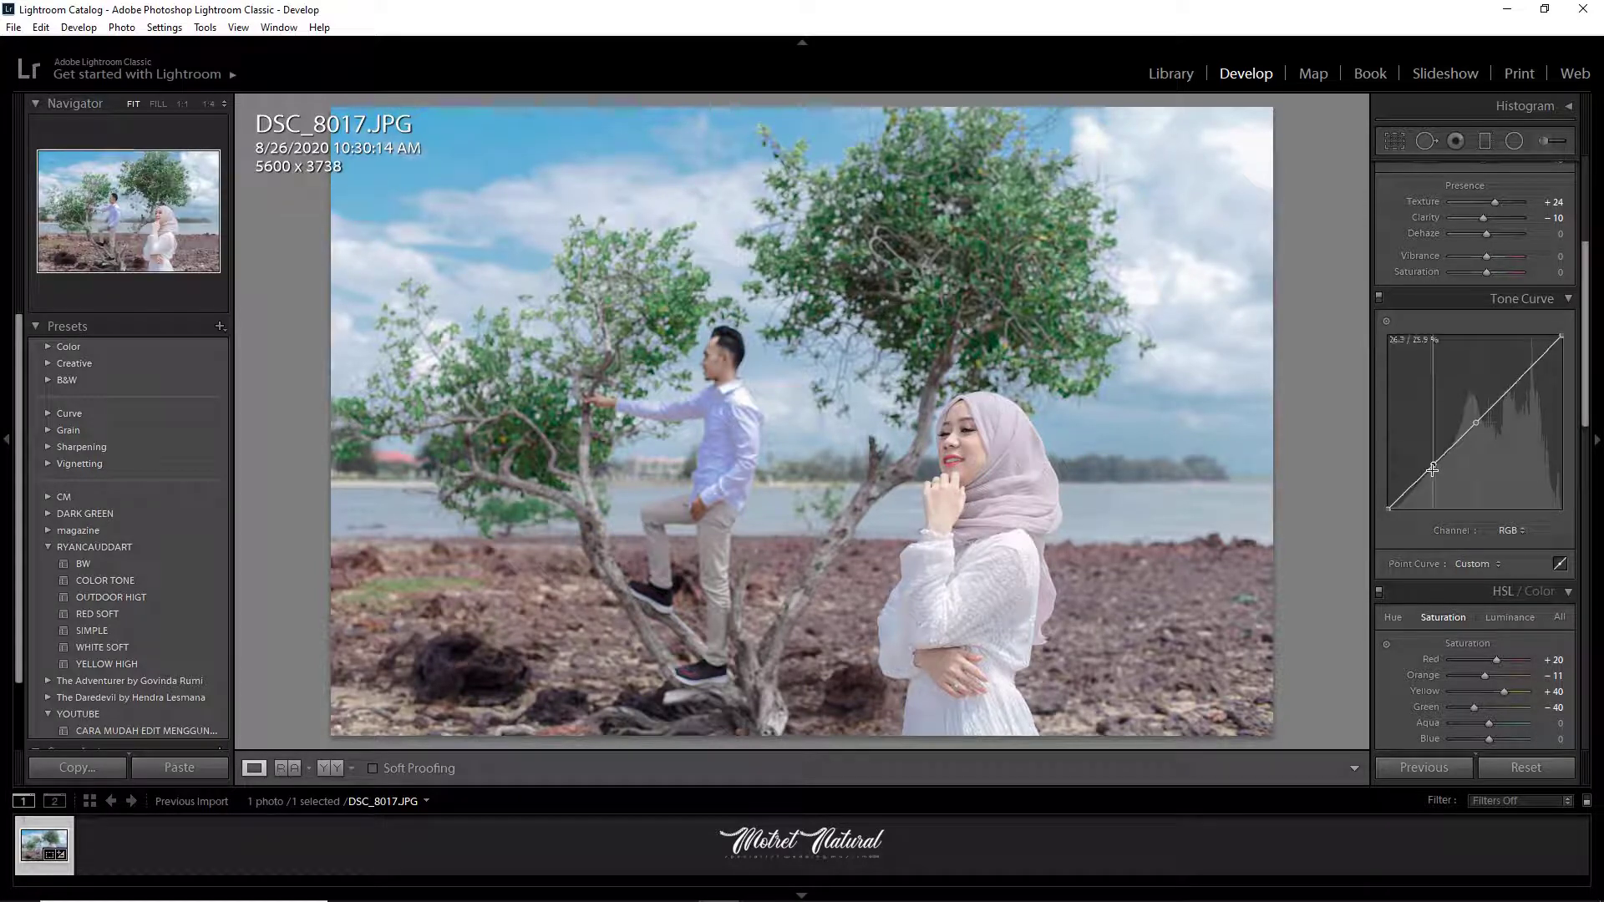
pyautogui.moveTo(1434, 474); pyautogui.dragTo(1432, 469)
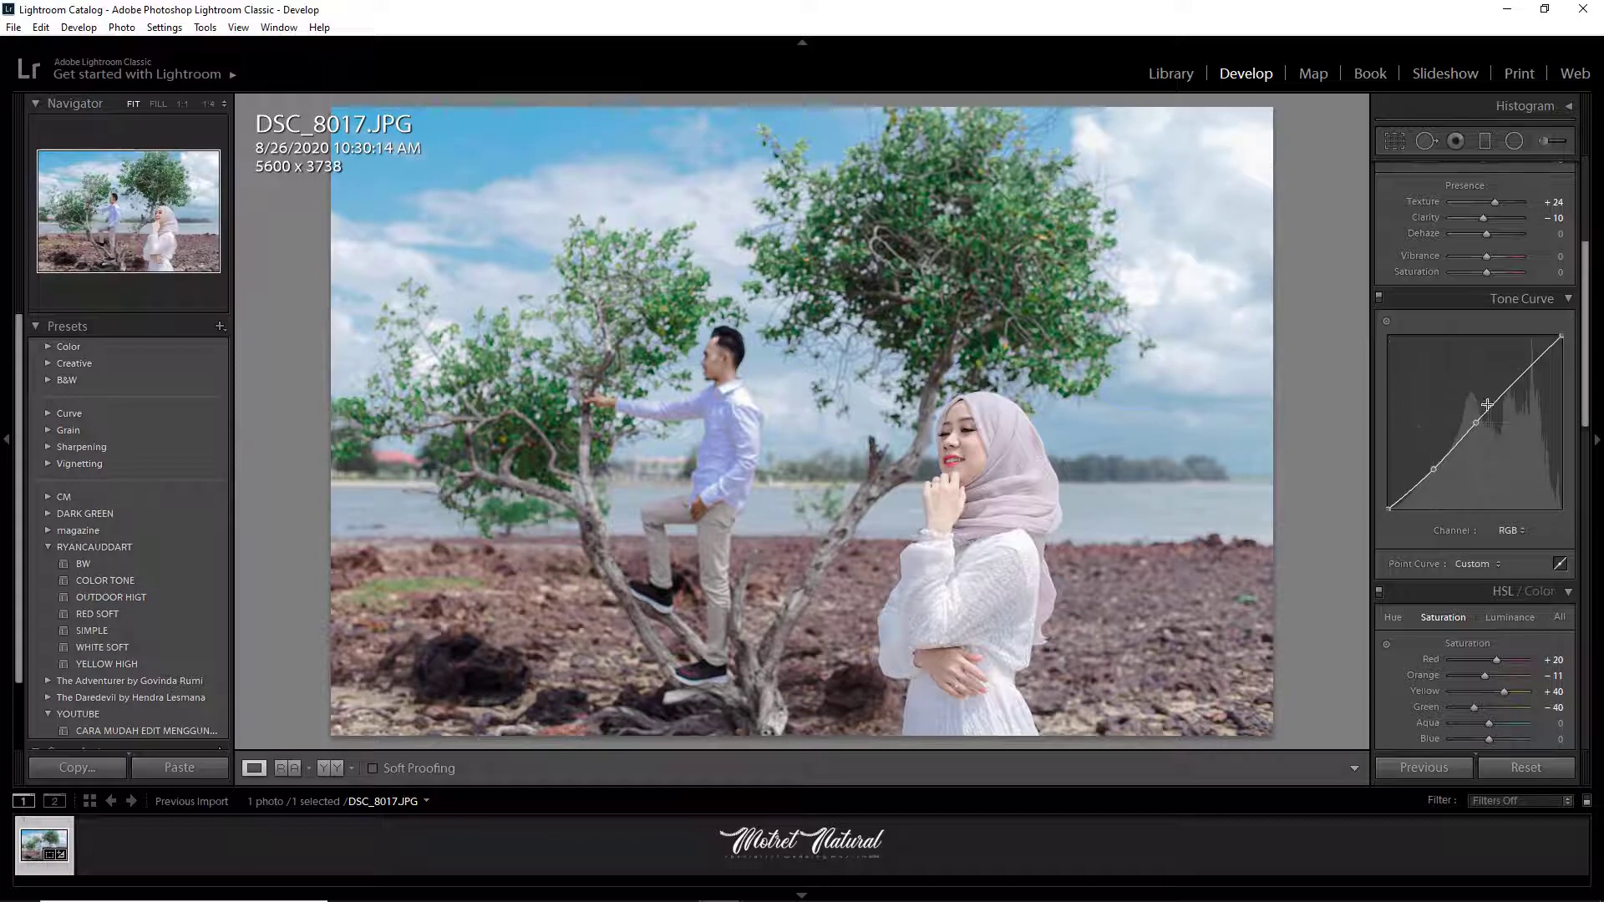
pyautogui.click(1517, 381)
pyautogui.moveTo(1515, 378); pyautogui.dragTo(1515, 374)
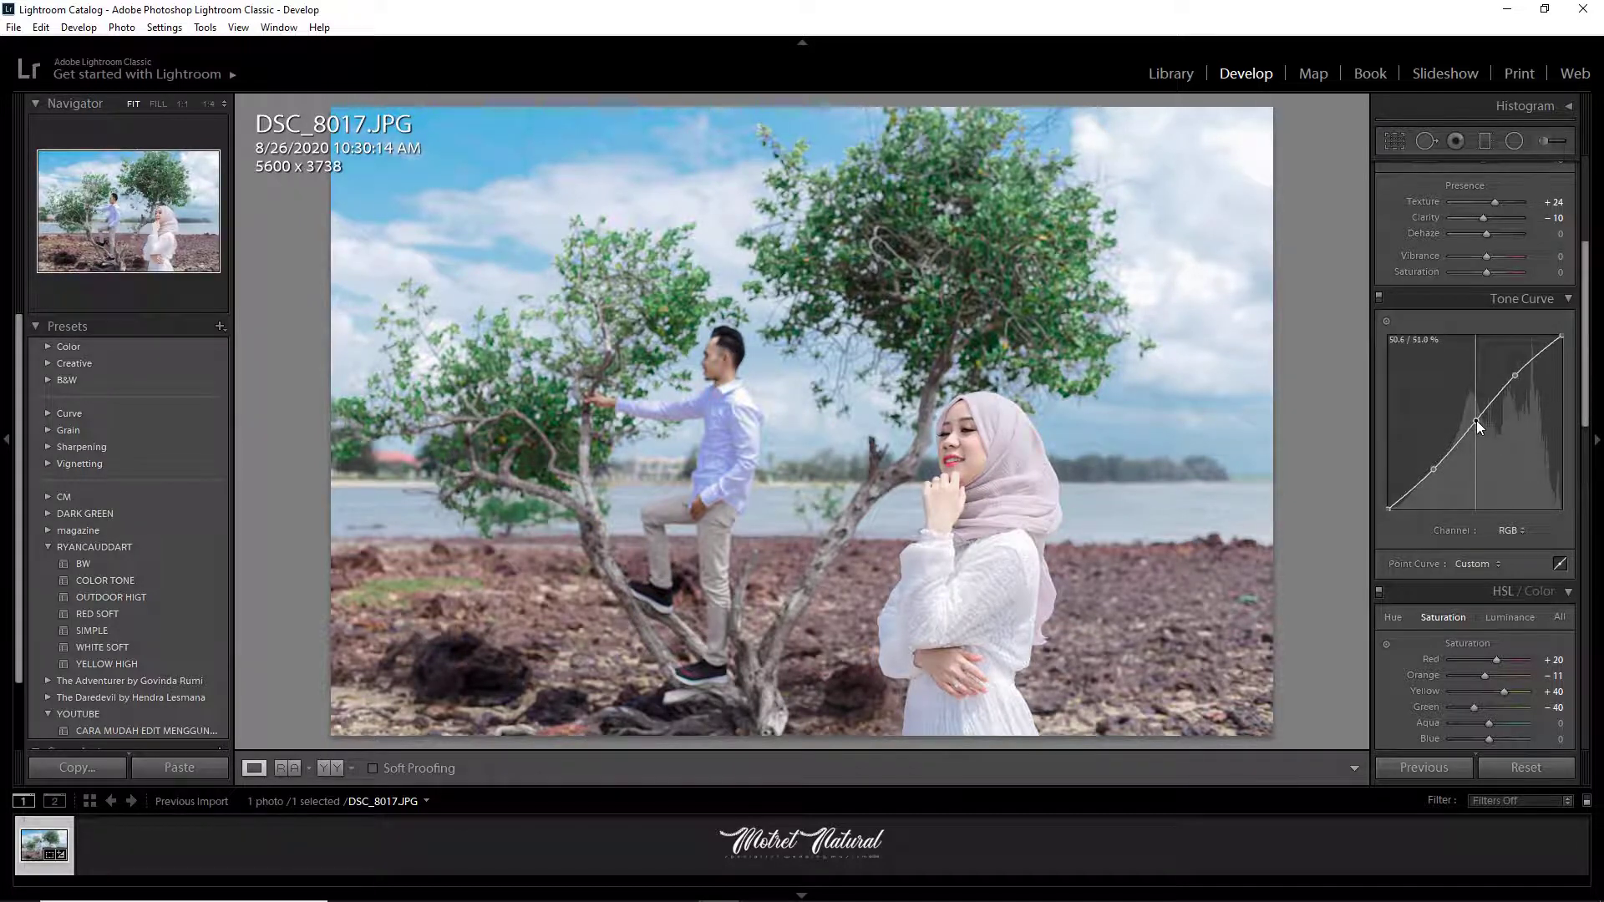
pyautogui.moveTo(1476, 420); pyautogui.dragTo(1476, 420)
pyautogui.moveTo(1388, 508); pyautogui.dragTo(1385, 505)
pyautogui.scroll(2, 1512, 253)
pyautogui.scroll(2, 1512, 252)
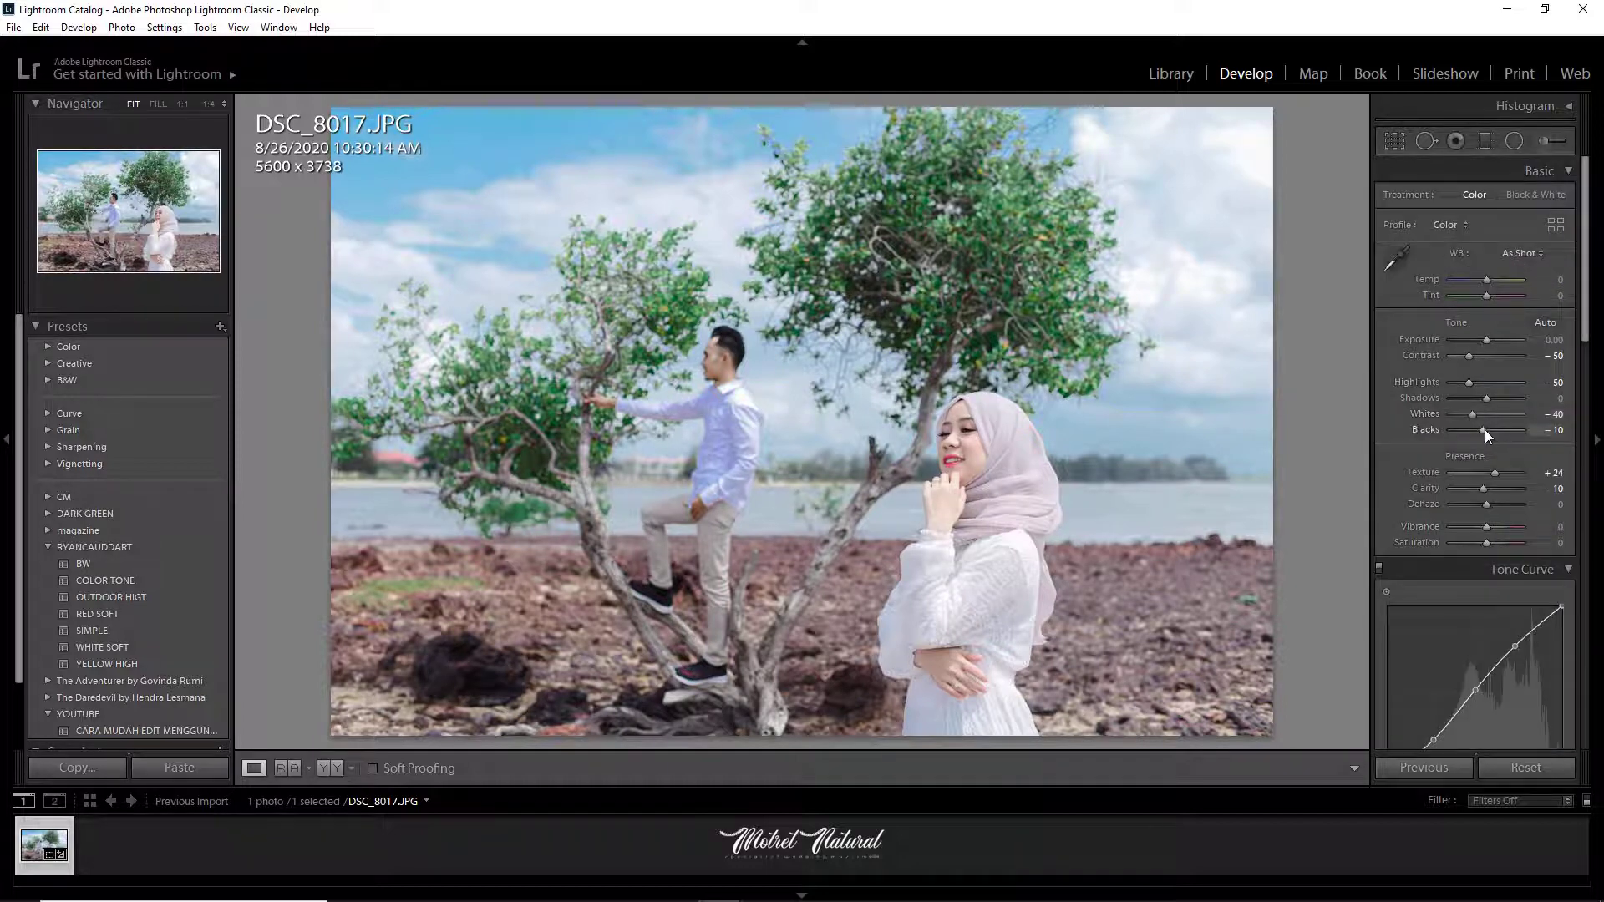
# - Set Blacks to +10
pyautogui.moveTo(1485, 430); pyautogui.dragTo(1491, 429)
# - Set the HSL hue of Aqua to +40 and try out a Purple hue shift, returning Purple to 0
pyautogui.scroll(-2, 1540, 418)
pyautogui.scroll(-5, 1540, 418)
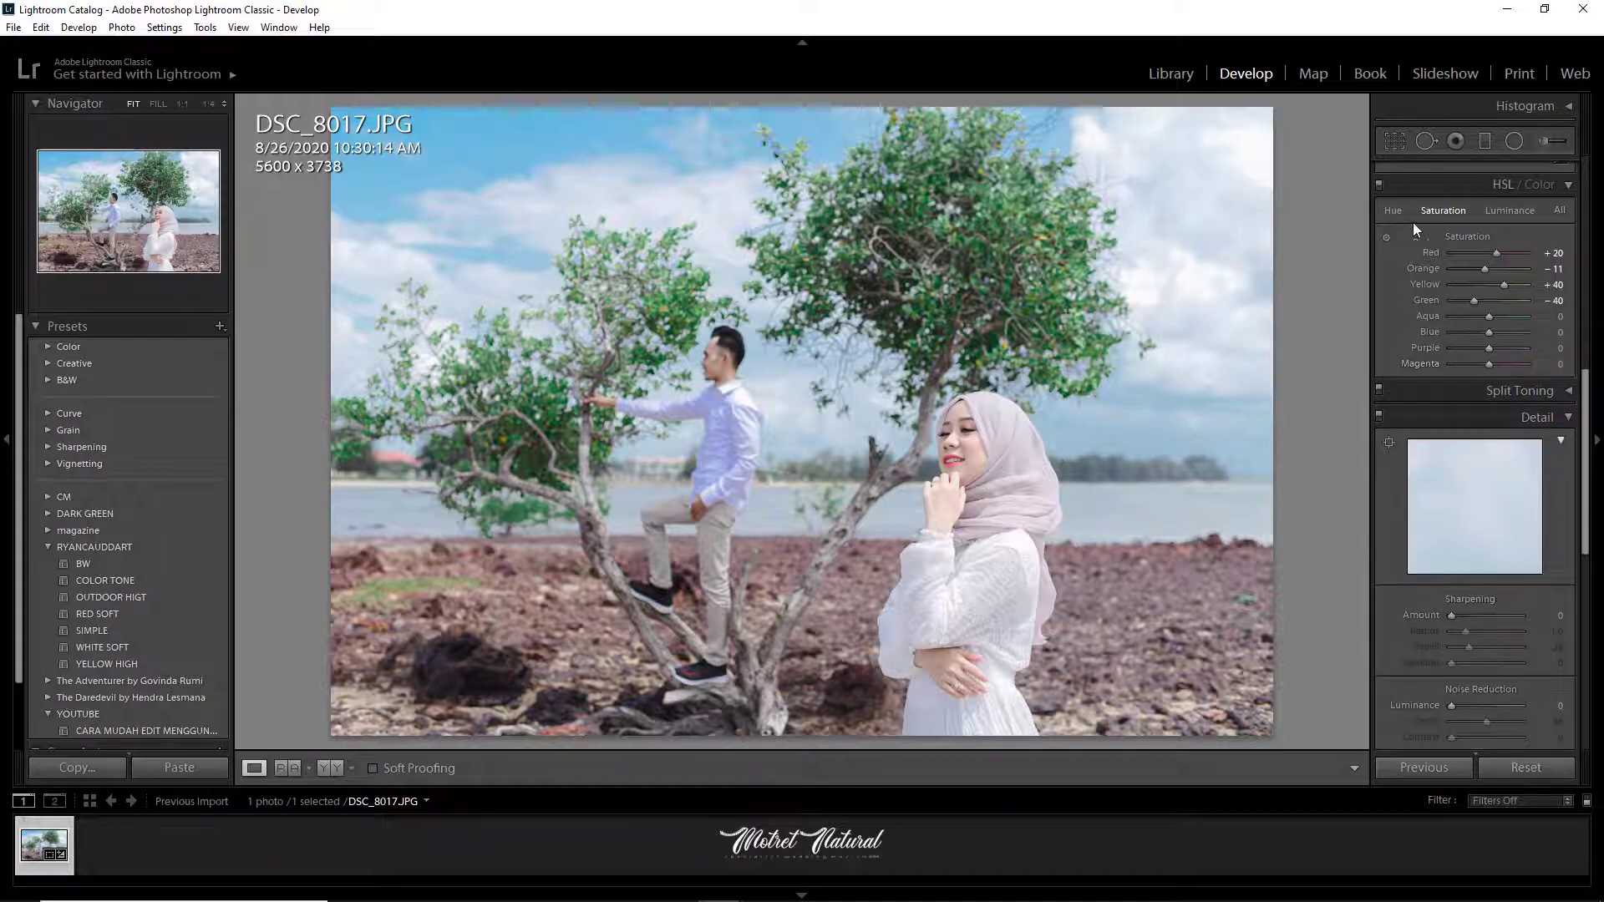
pyautogui.click(1394, 211)
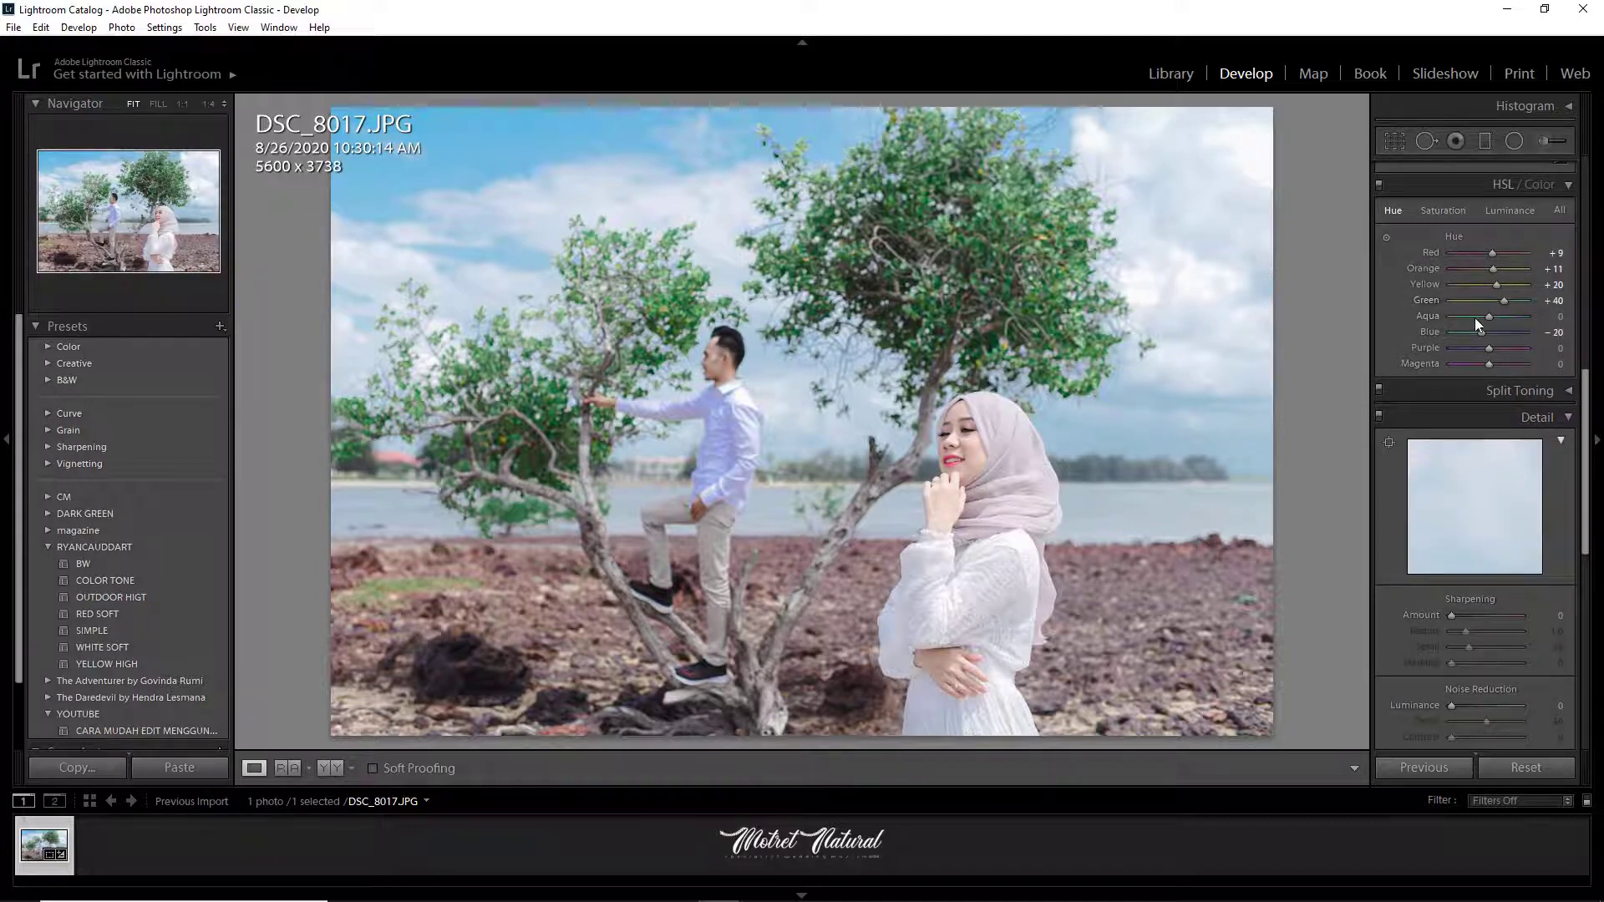
pyautogui.moveTo(1489, 317); pyautogui.dragTo(1493, 317)
pyautogui.moveTo(1511, 317); pyautogui.dragTo(1456, 326)
pyautogui.moveTo(1488, 347); pyautogui.dragTo(1473, 347)
pyautogui.moveTo(1473, 348); pyautogui.dragTo(1490, 347)
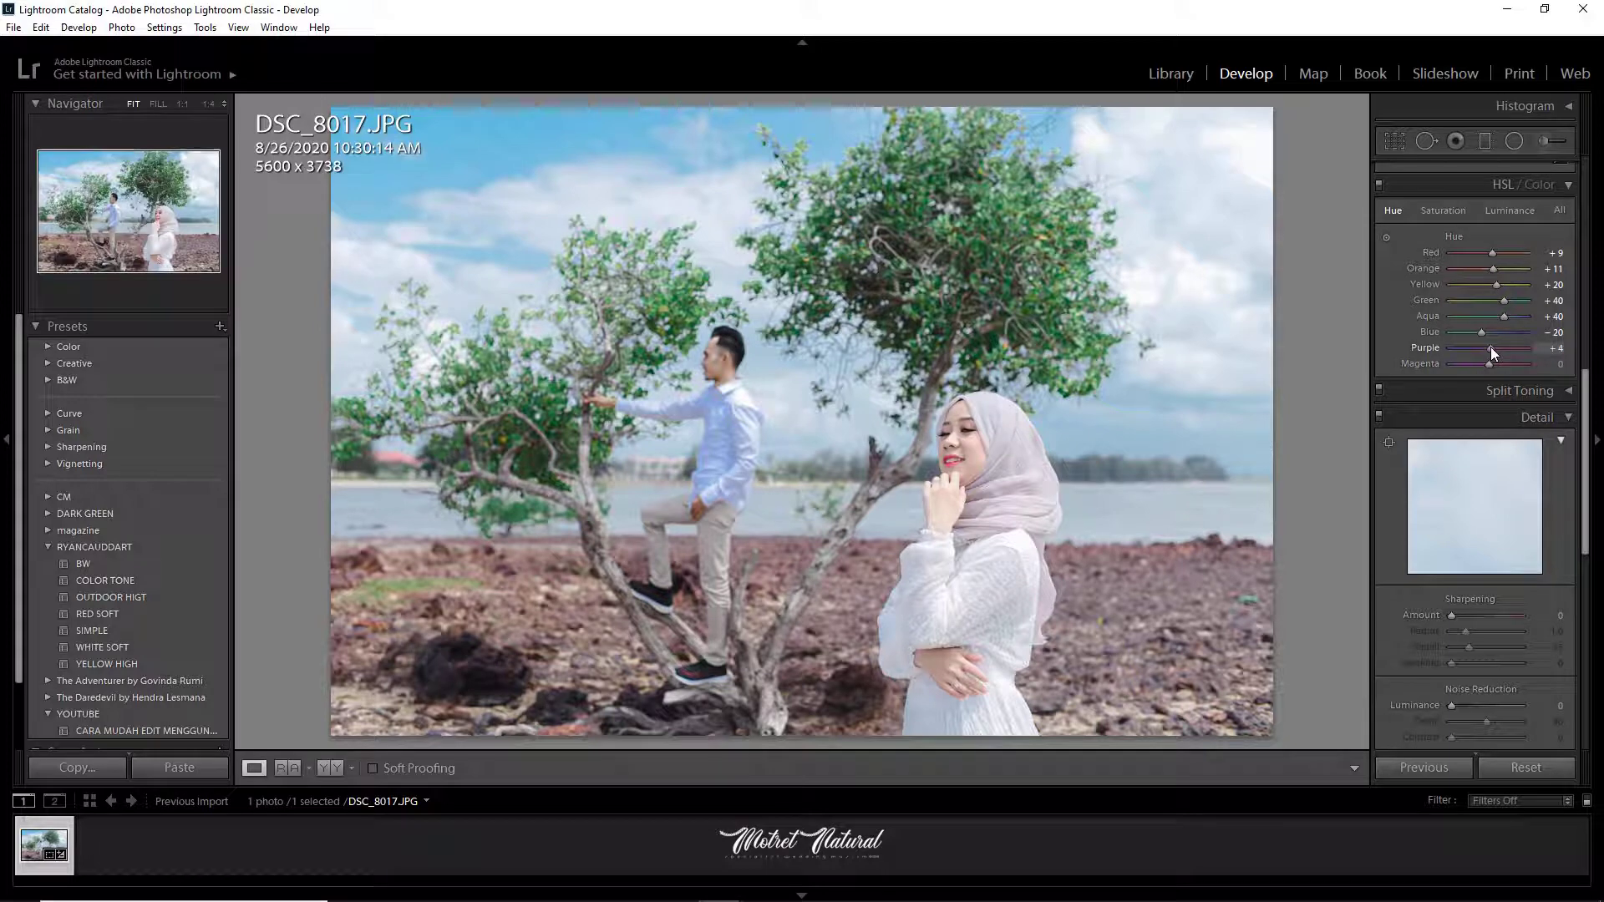
# - Set the HSL saturation of Aqua, Purple and Magenta to -40 each, and try out a Blue shift, keeping Blue at 0
pyautogui.click(1443, 210)
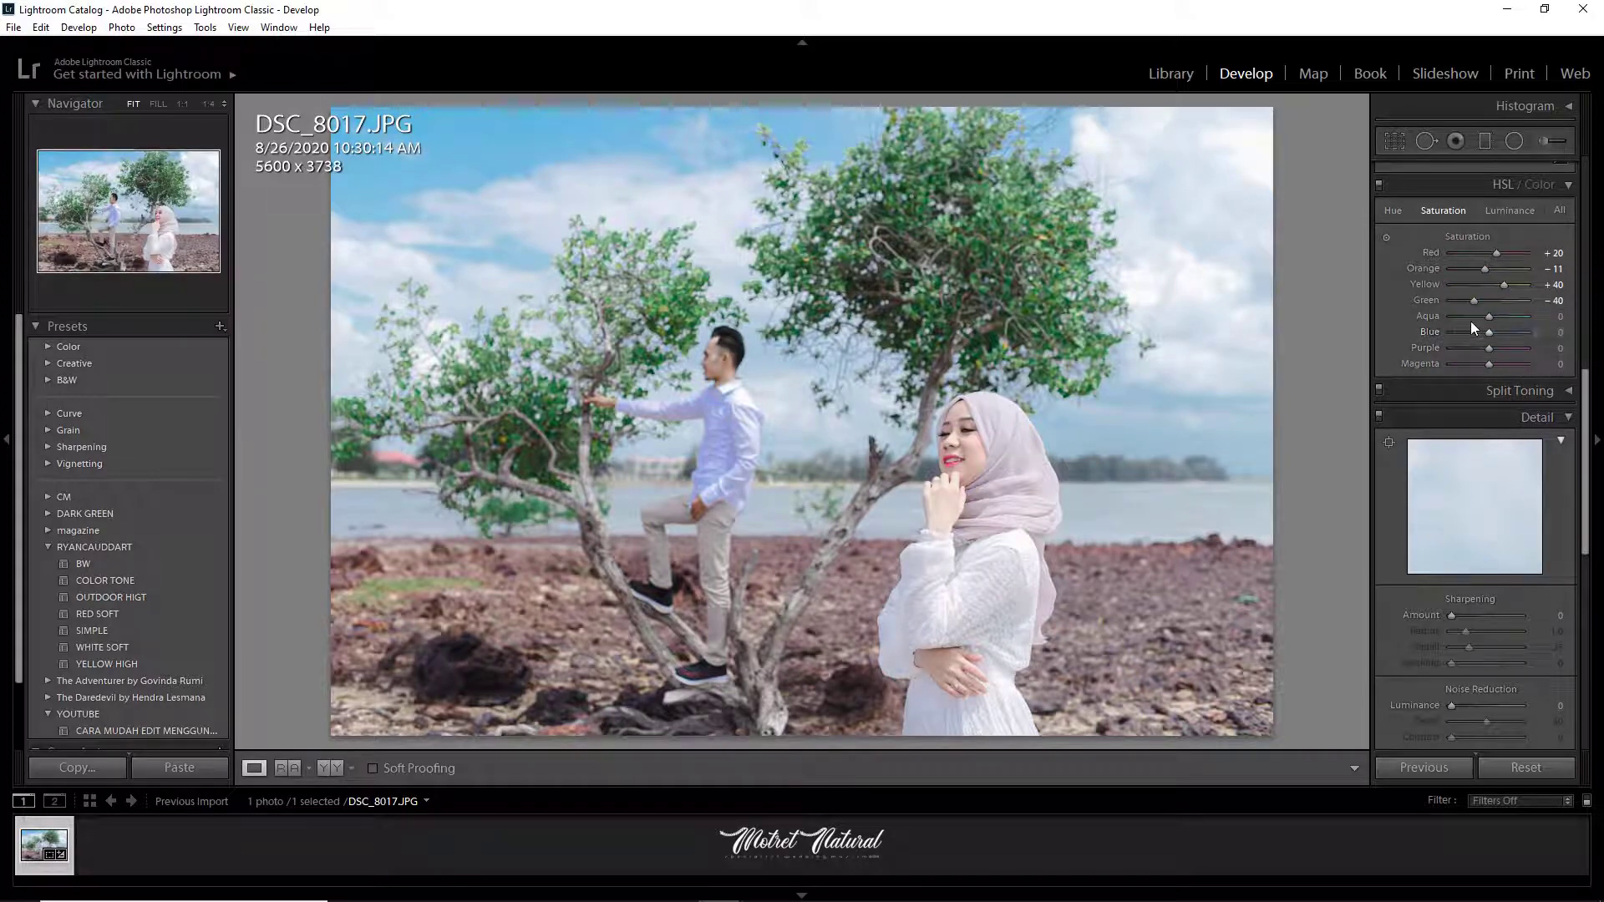
pyautogui.moveTo(1472, 317)
pyautogui.mouseDown()
pyautogui.moveTo(1435, 319)
pyautogui.moveTo(1462, 318)
pyautogui.mouseUp()
pyautogui.moveTo(1489, 348); pyautogui.dragTo(1476, 348)
pyautogui.click(1476, 363)
pyautogui.moveTo(1476, 364); pyautogui.dragTo(1474, 364)
pyautogui.click(1502, 332)
pyautogui.moveTo(1502, 331); pyautogui.dragTo(1495, 332)
# - Set the HSL luminance of Purple and Magenta to +40 each
pyautogui.click(1509, 211)
pyautogui.click(1502, 349)
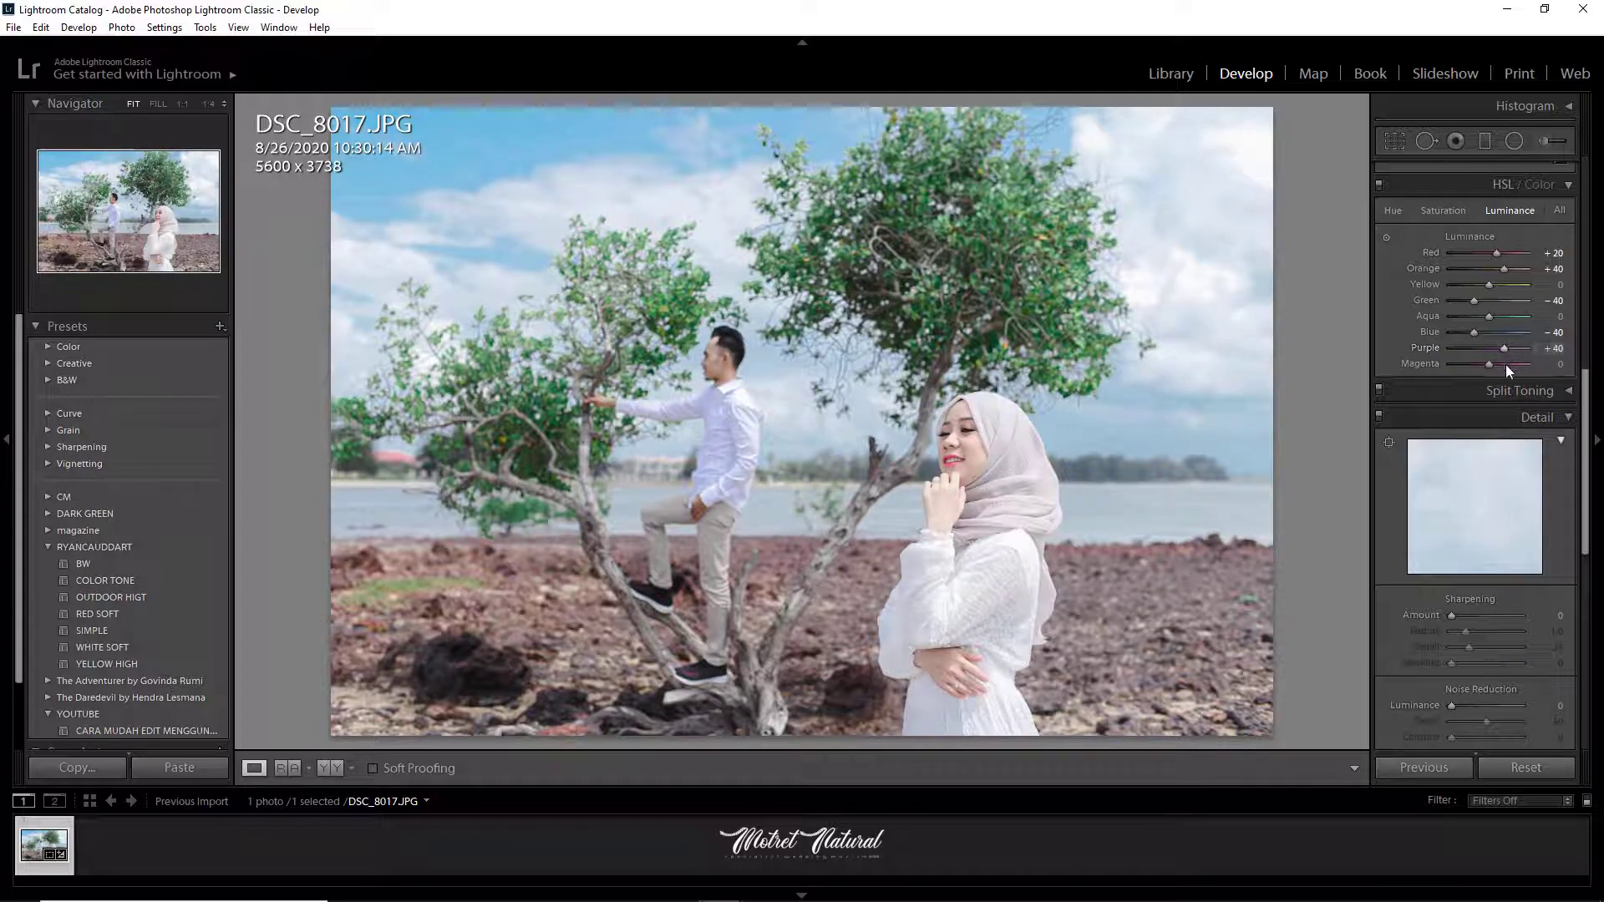
pyautogui.click(1505, 365)
# - Try out the Red saturation, and set the HSL hue of Red to +20 and Orange to 0
pyautogui.click(1451, 213)
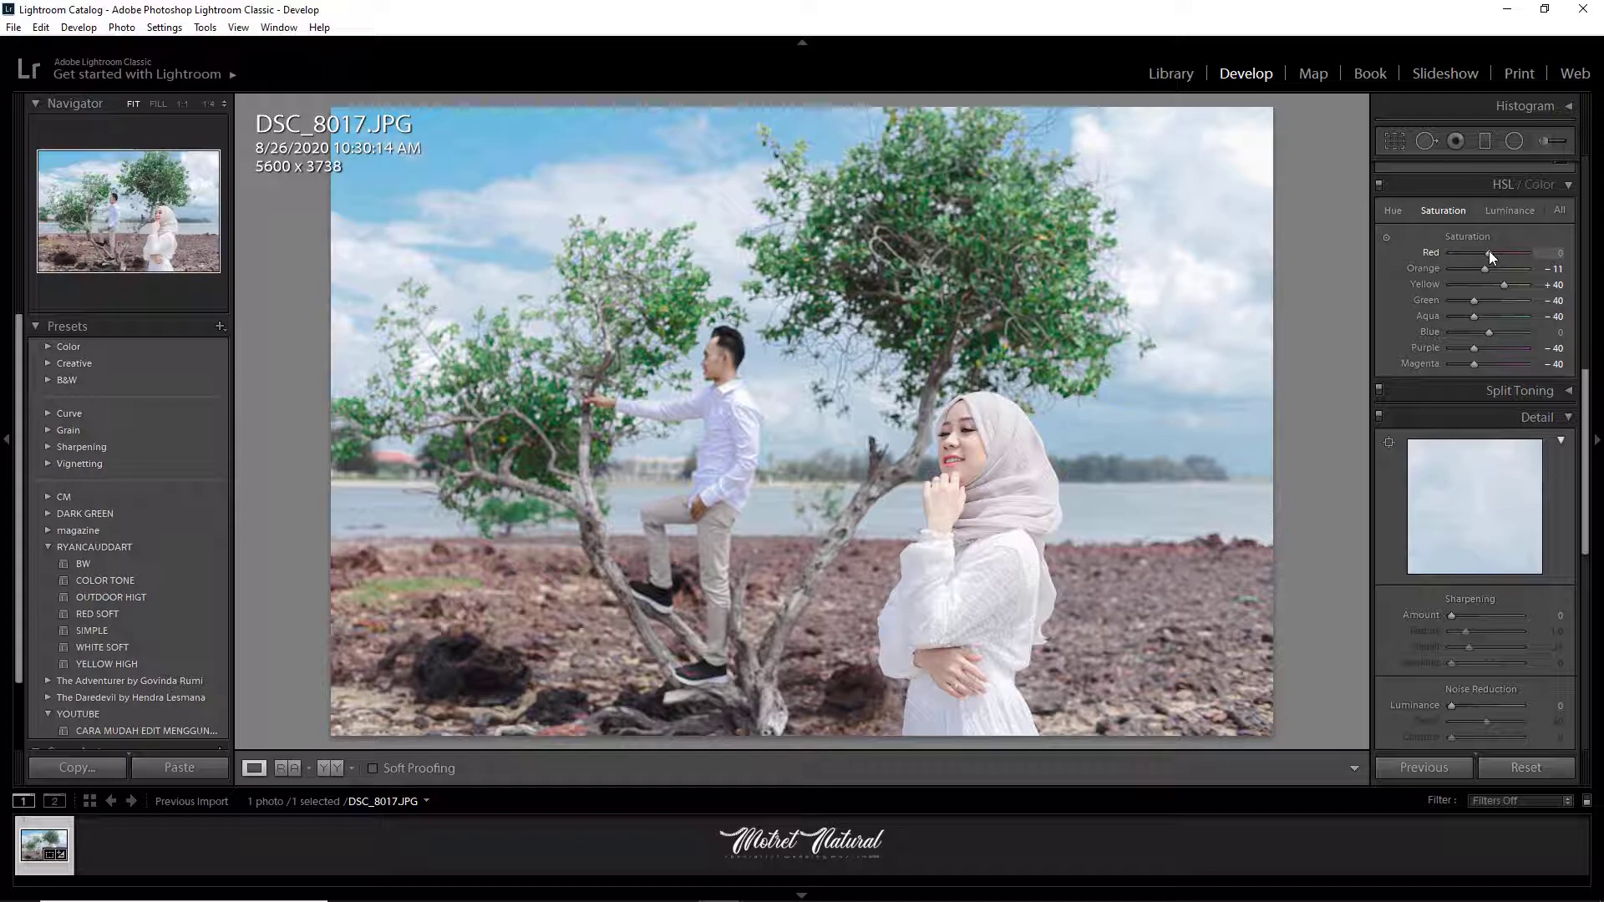
pyautogui.moveTo(1489, 251); pyautogui.dragTo(1488, 256)
pyautogui.click(1391, 210)
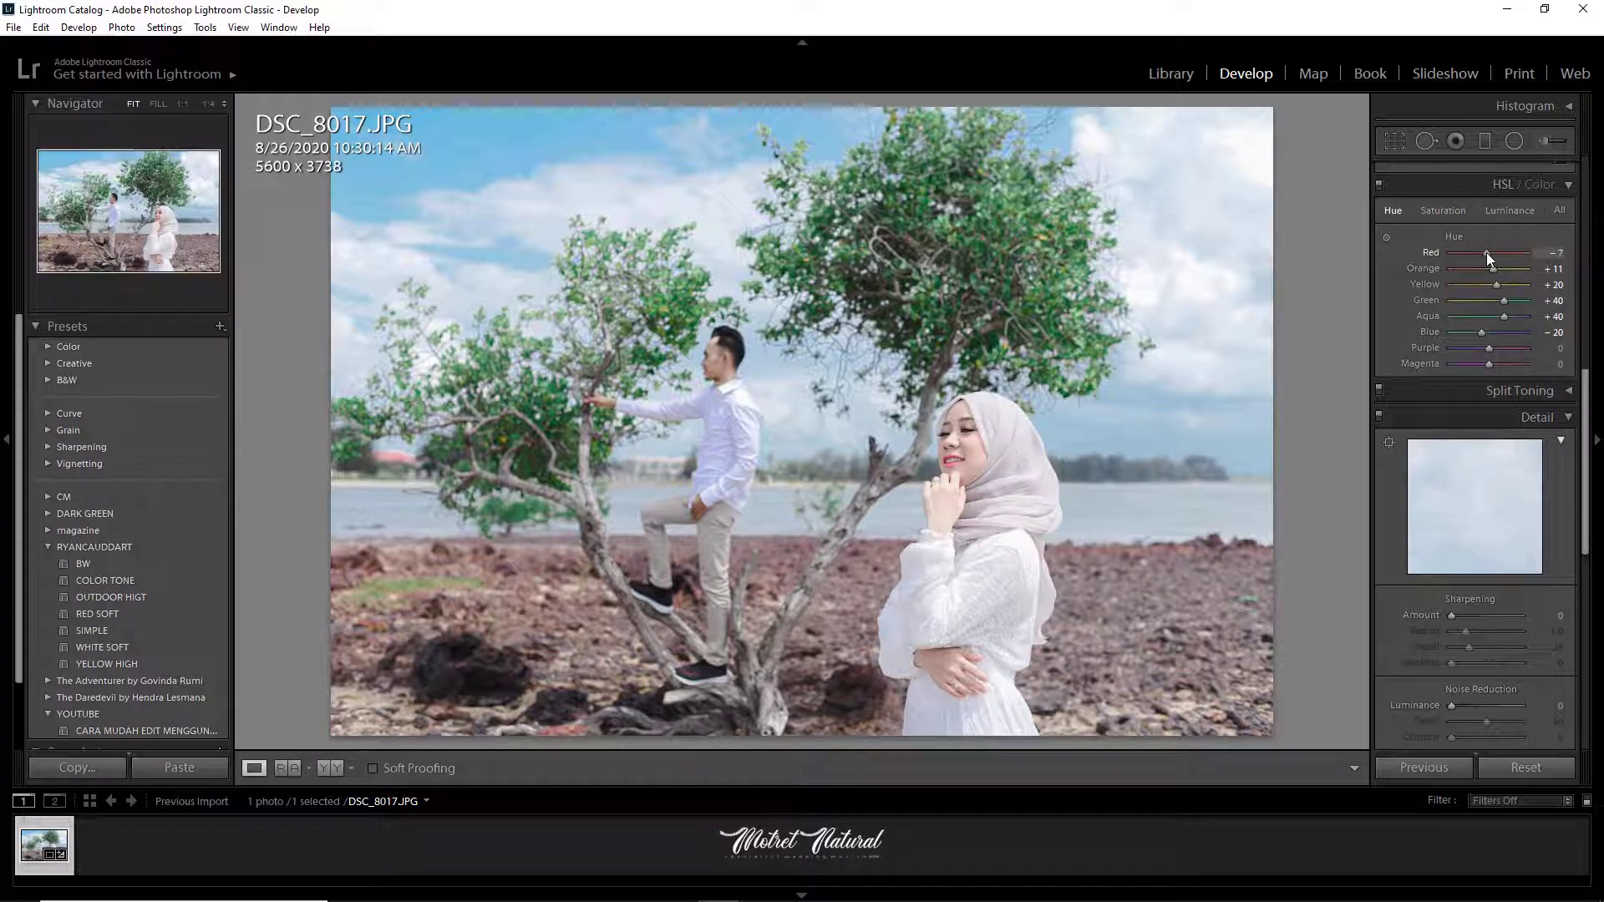
pyautogui.moveTo(1486, 252); pyautogui.dragTo(1494, 252)
pyautogui.moveTo(1497, 267); pyautogui.dragTo(1492, 268)
# - Try out slightly warmer and cooler white balance Temp values and return Temp to 0
pyautogui.scroll(5, 1431, 228)
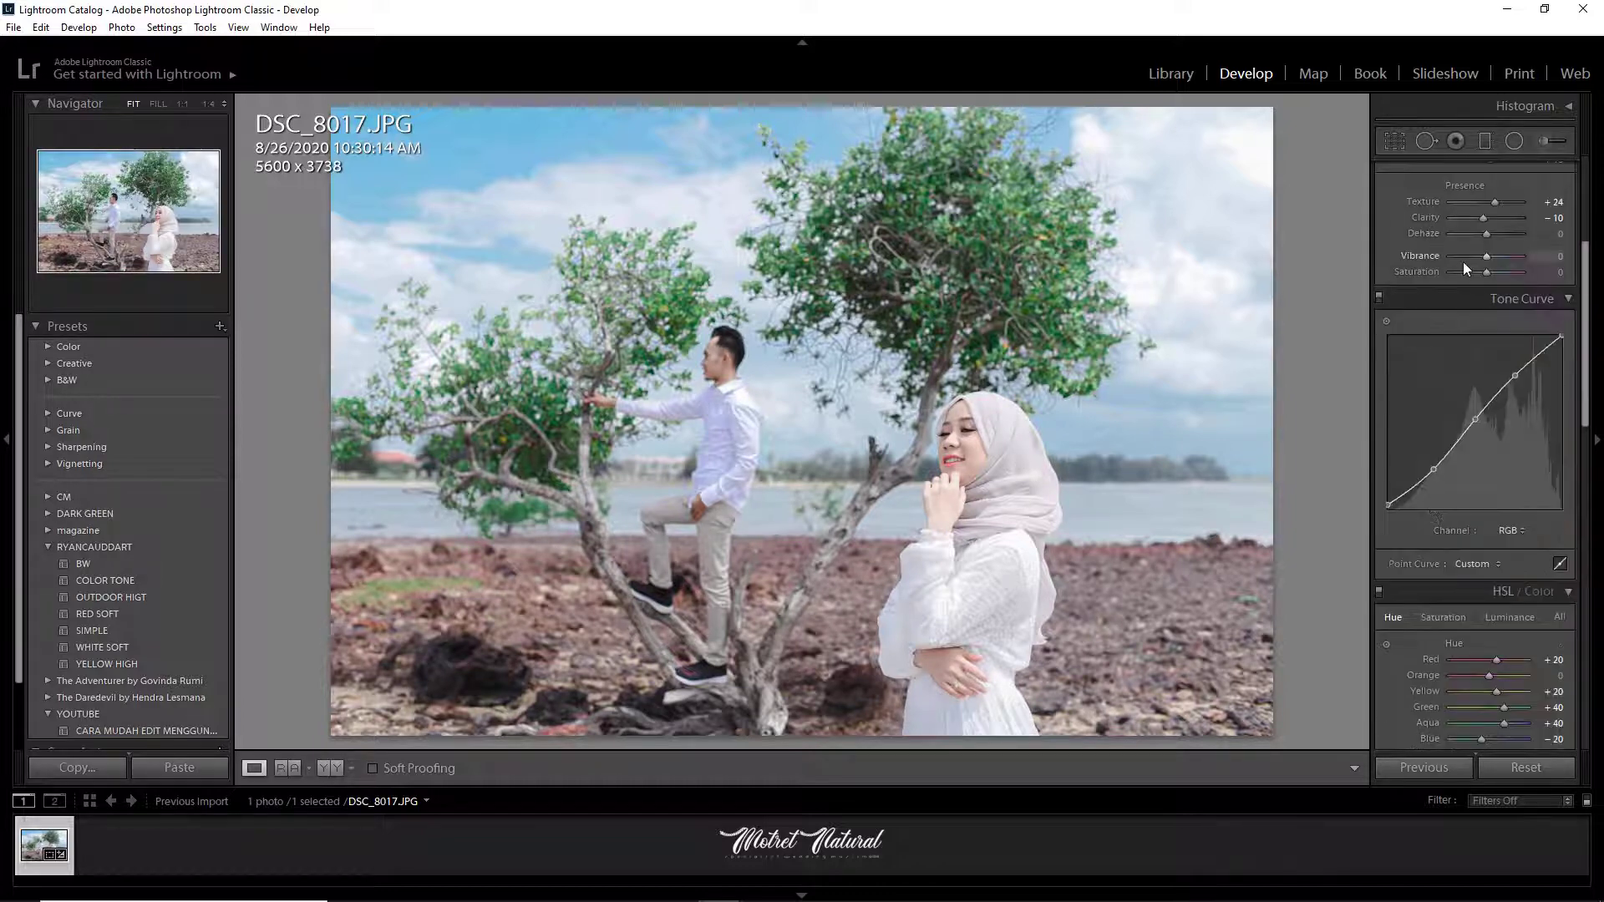
pyautogui.scroll(3, 1493, 298)
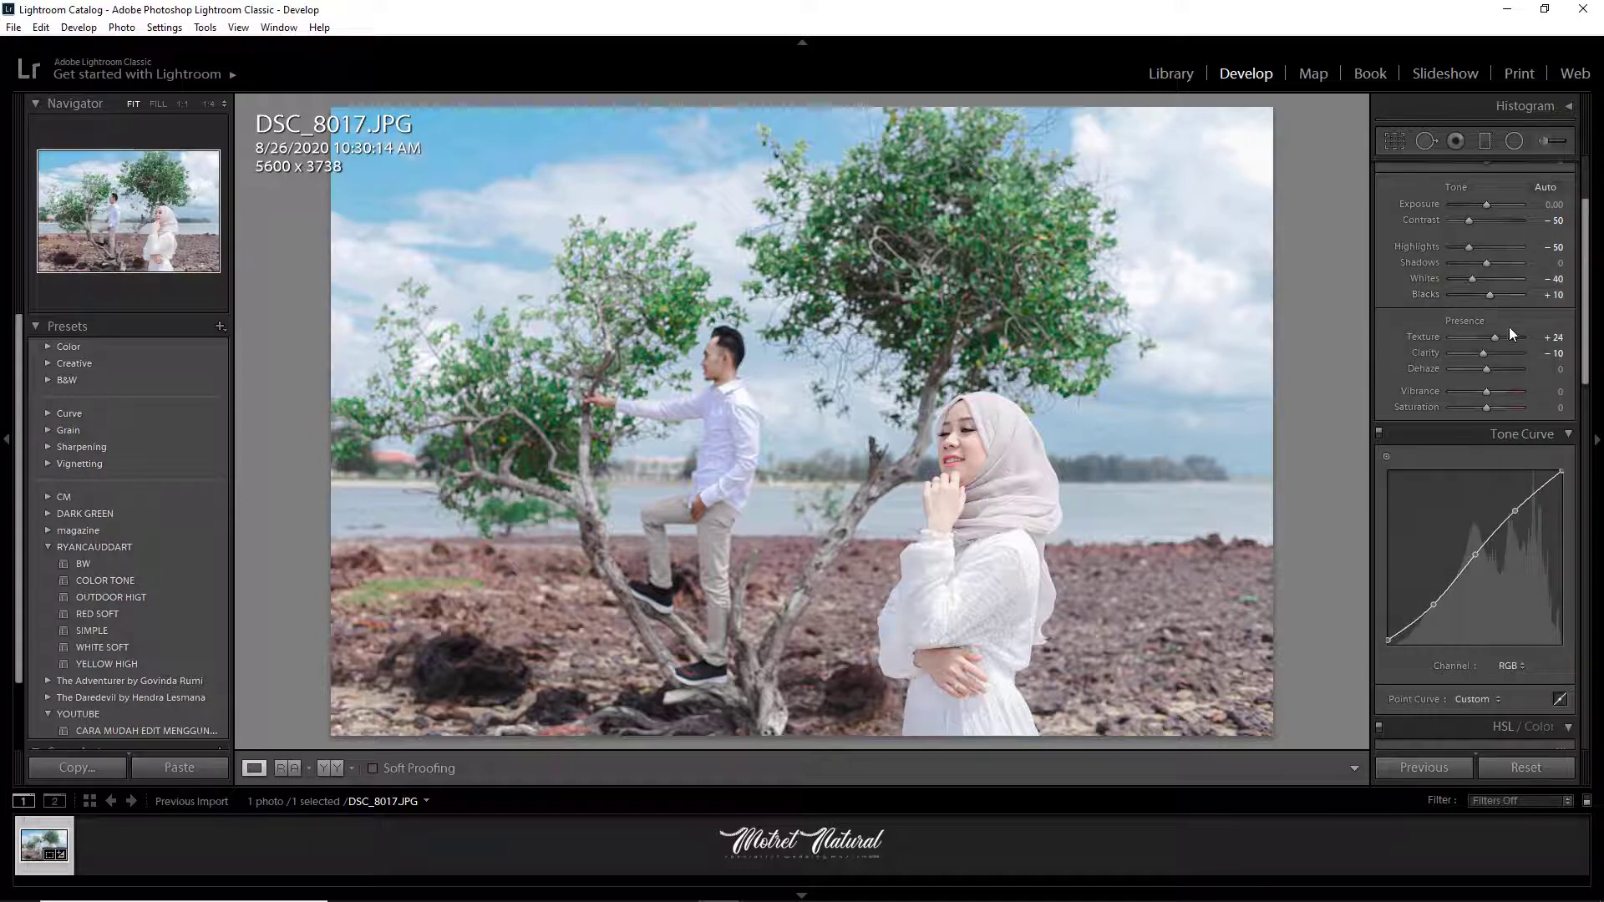
pyautogui.scroll(3, 1506, 327)
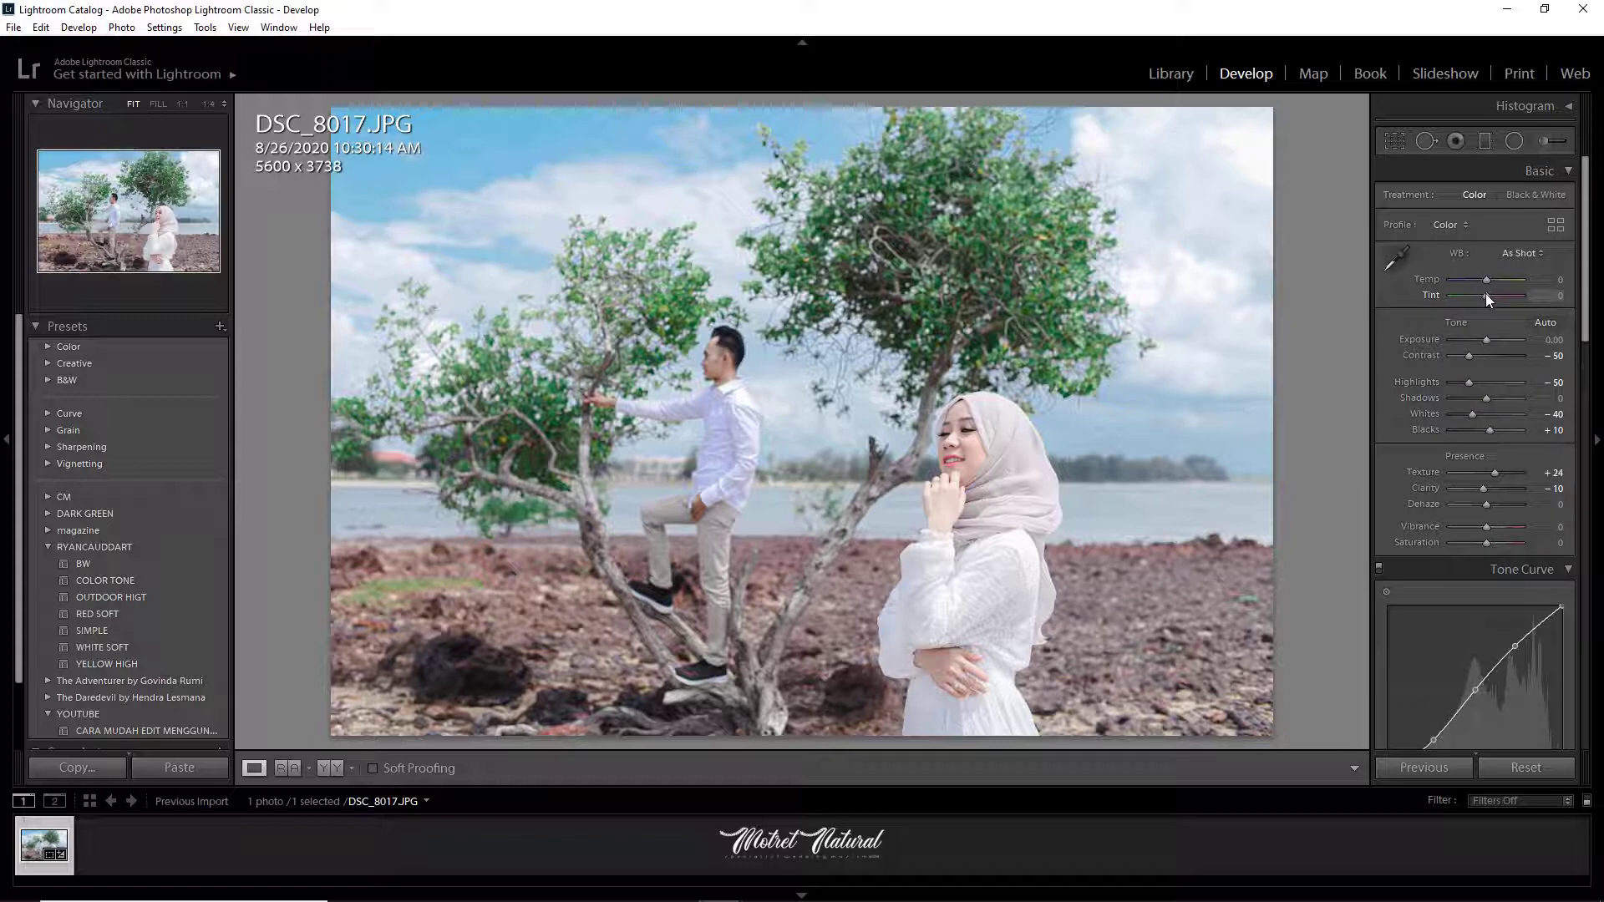
pyautogui.moveTo(1486, 279); pyautogui.dragTo(1487, 279)
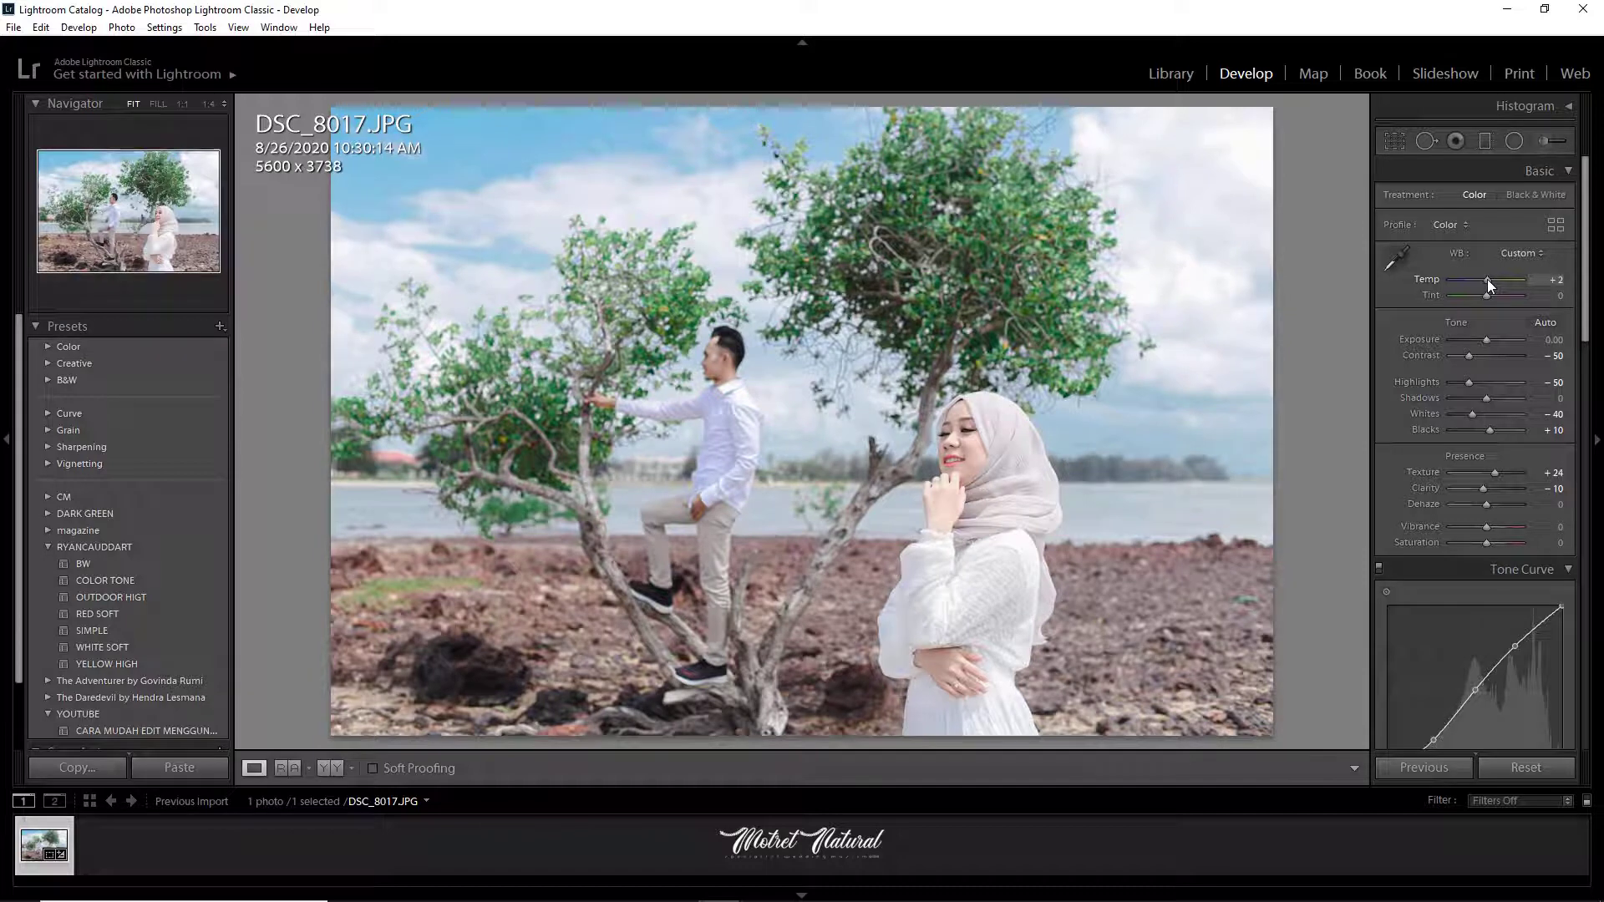
pyautogui.moveTo(1487, 279); pyautogui.dragTo(1484, 279)
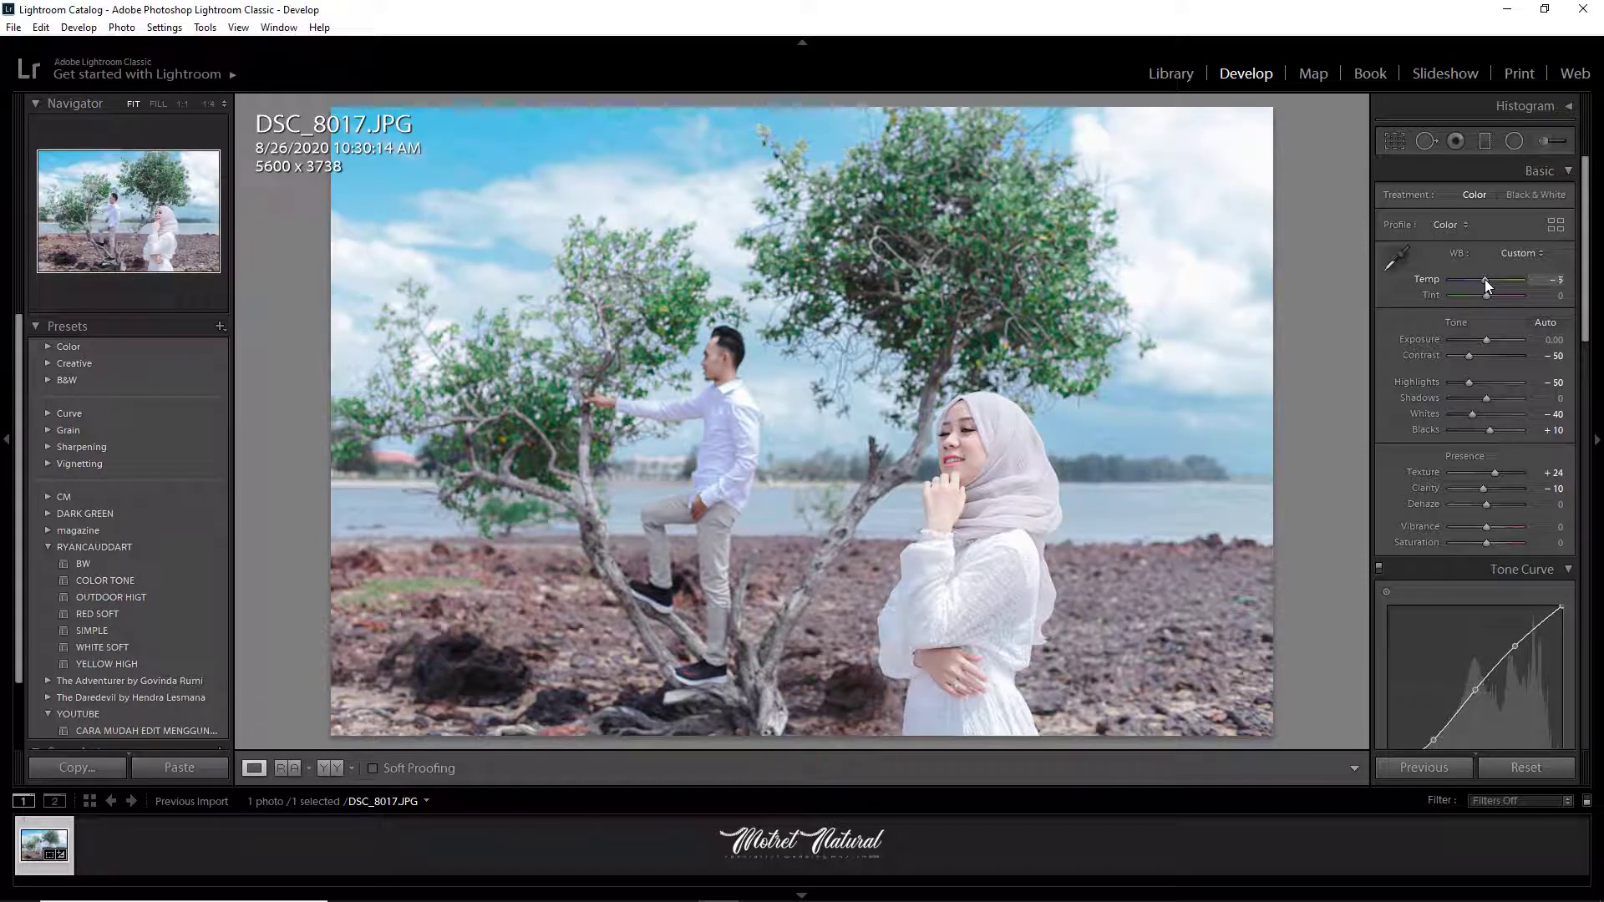
pyautogui.moveTo(1486, 279); pyautogui.dragTo(1486, 279)
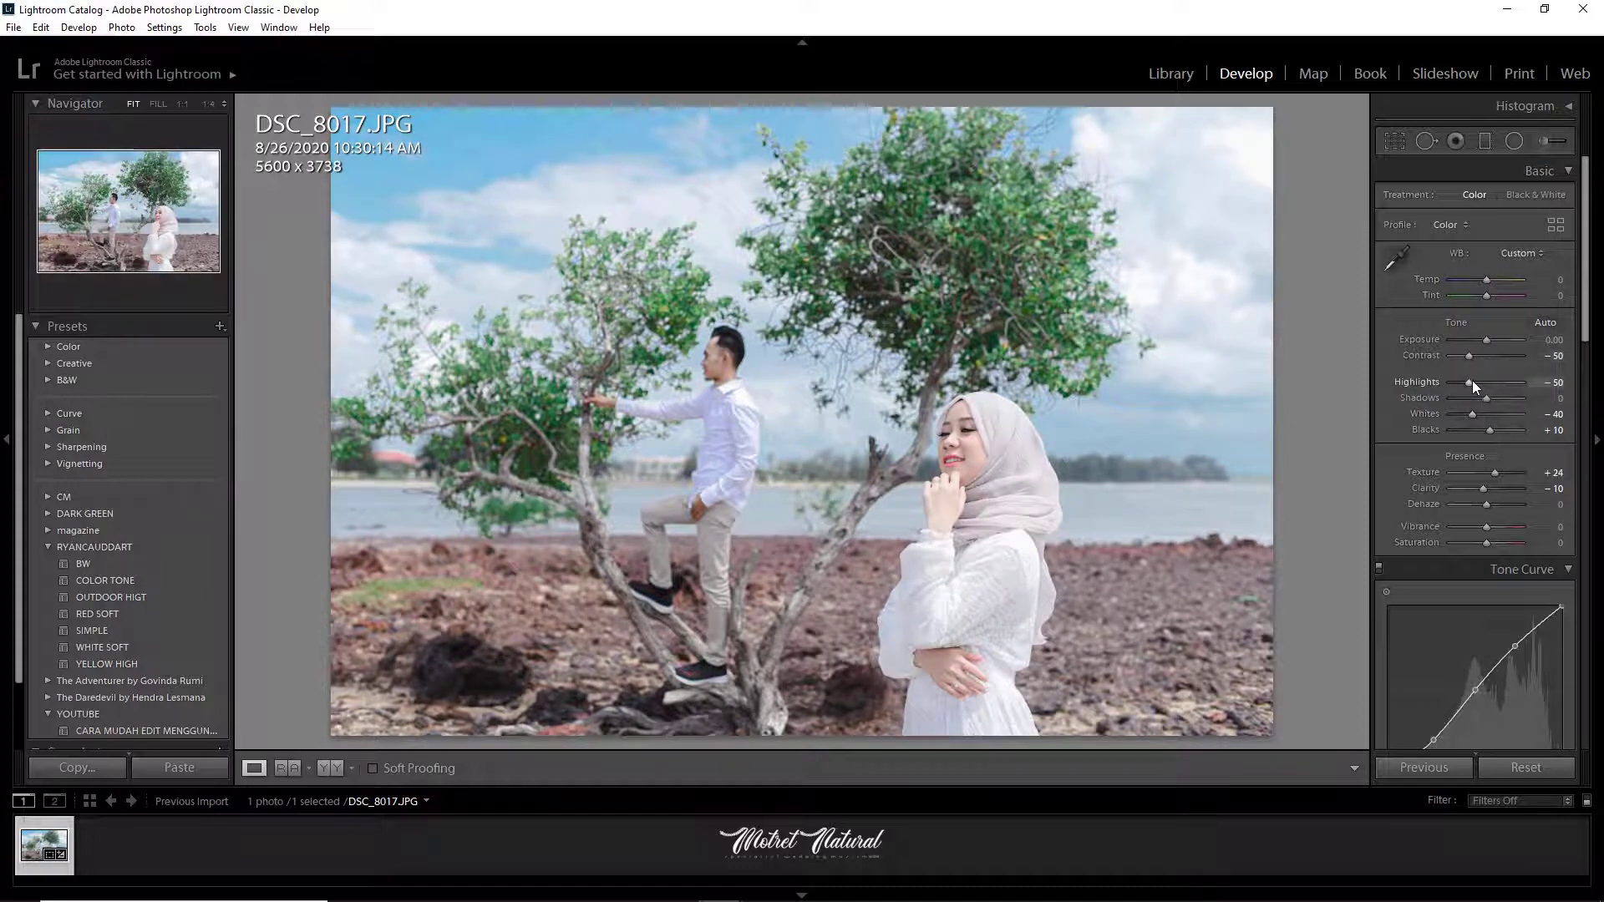
# - Set Highlights to -31 and Shadows to +10
pyautogui.moveTo(1469, 385); pyautogui.dragTo(1477, 384)
pyautogui.moveTo(1491, 397); pyautogui.dragTo(1491, 394)
# - Set sharpening Amount to 50 with Masking 100, and noise reduction to Luminance 50, Contrast 50 and Color 25
pyautogui.scroll(-2, 1491, 395)
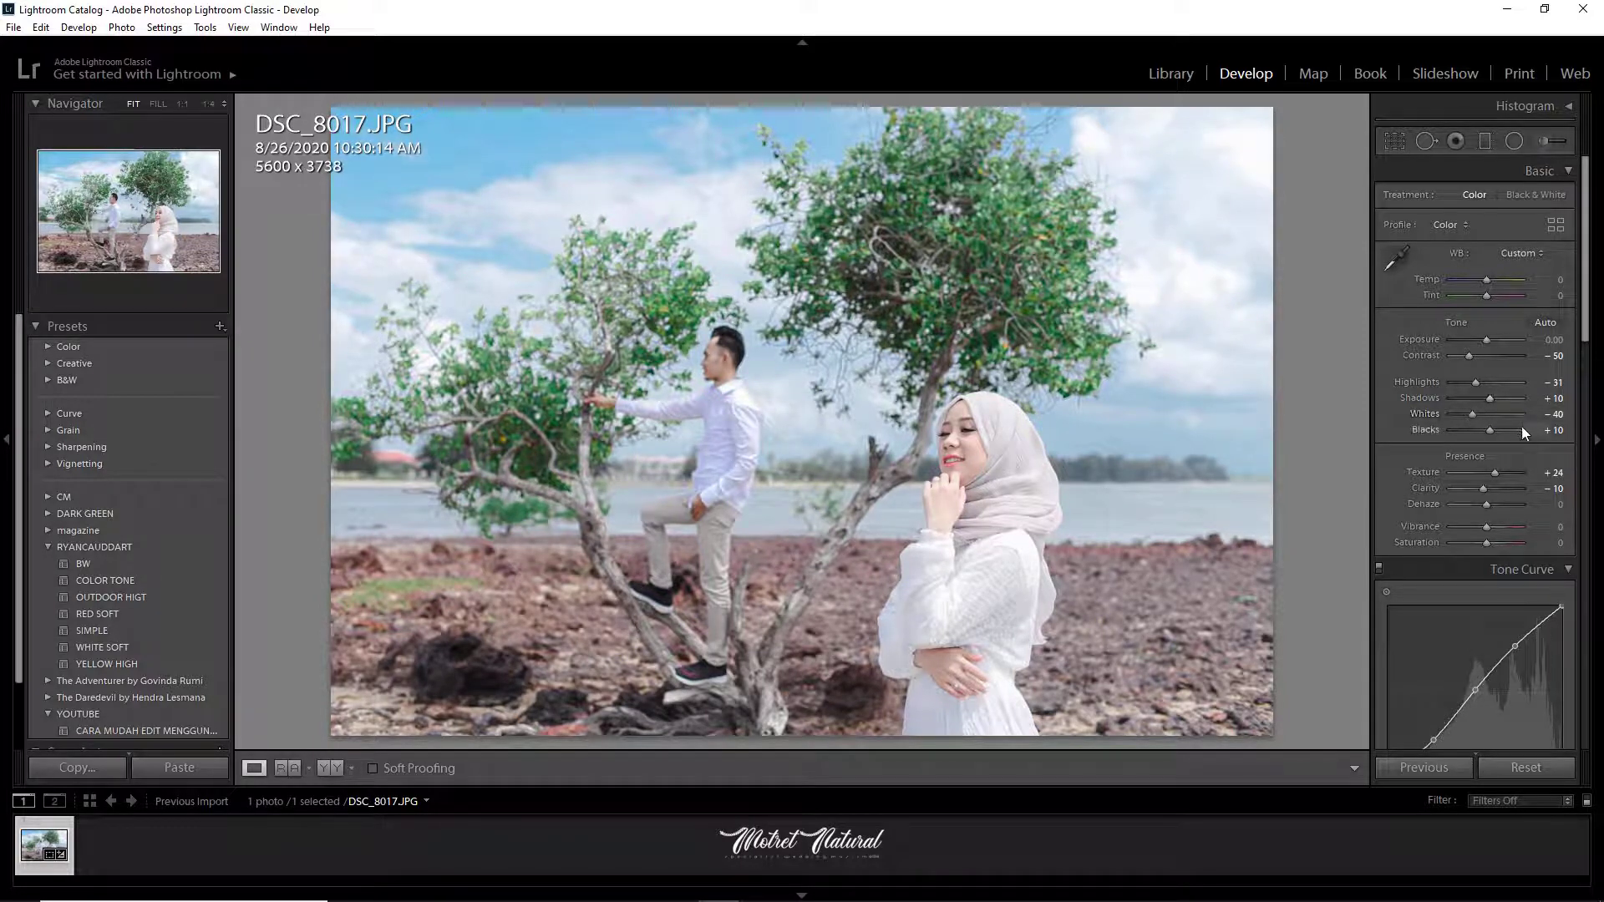
pyautogui.scroll(-15, 1522, 426)
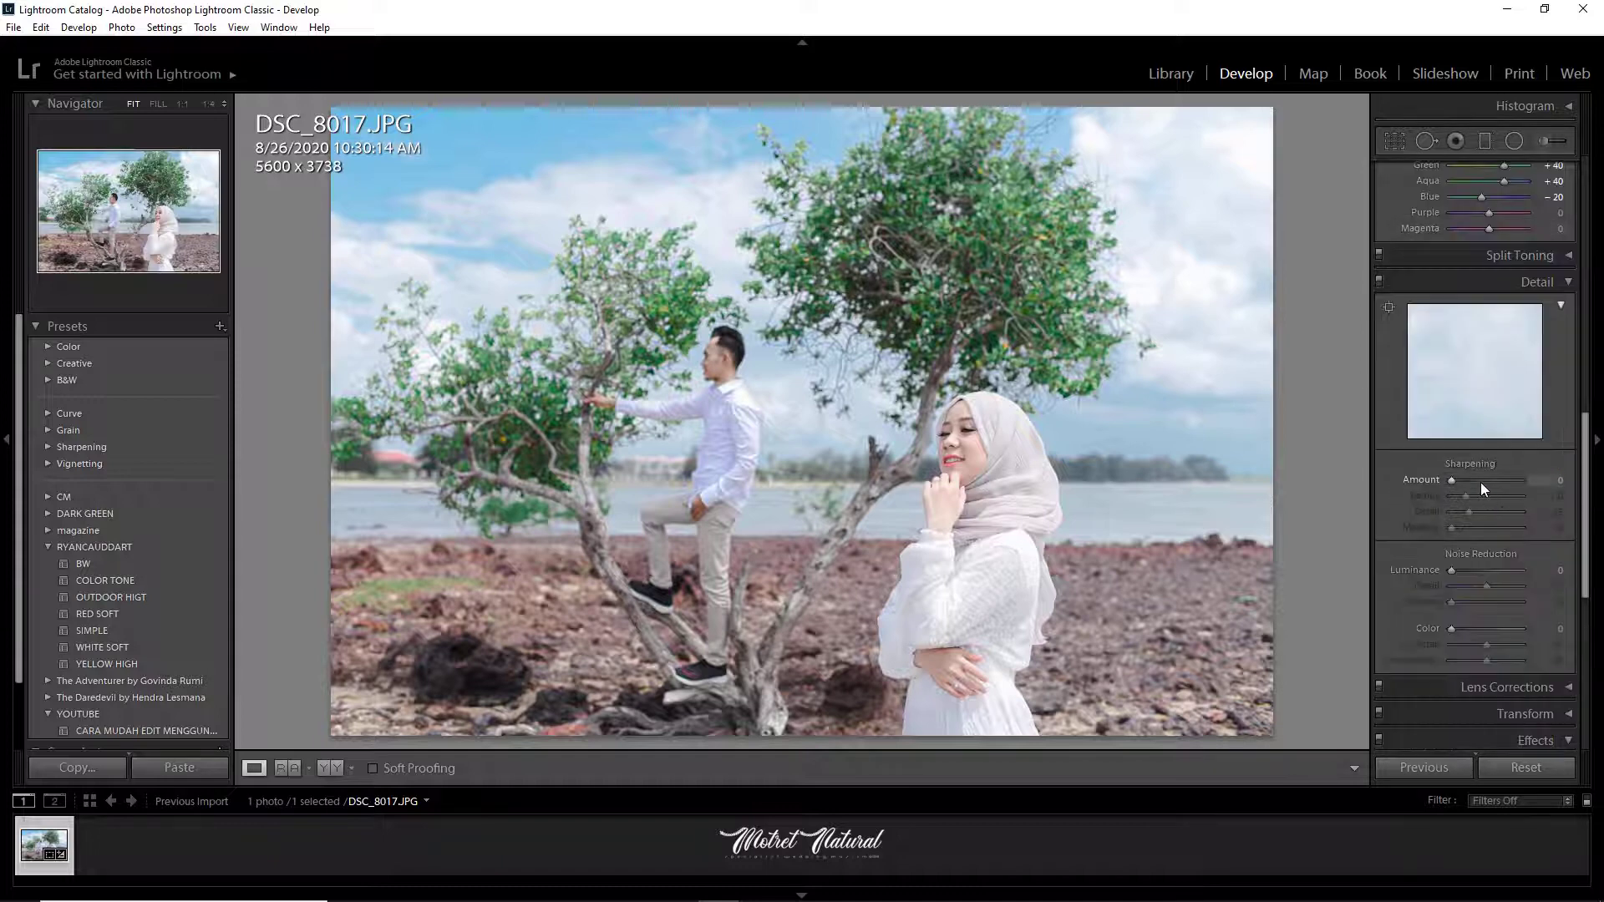
pyautogui.click(1481, 479)
pyautogui.moveTo(1477, 480); pyautogui.dragTo(1486, 570)
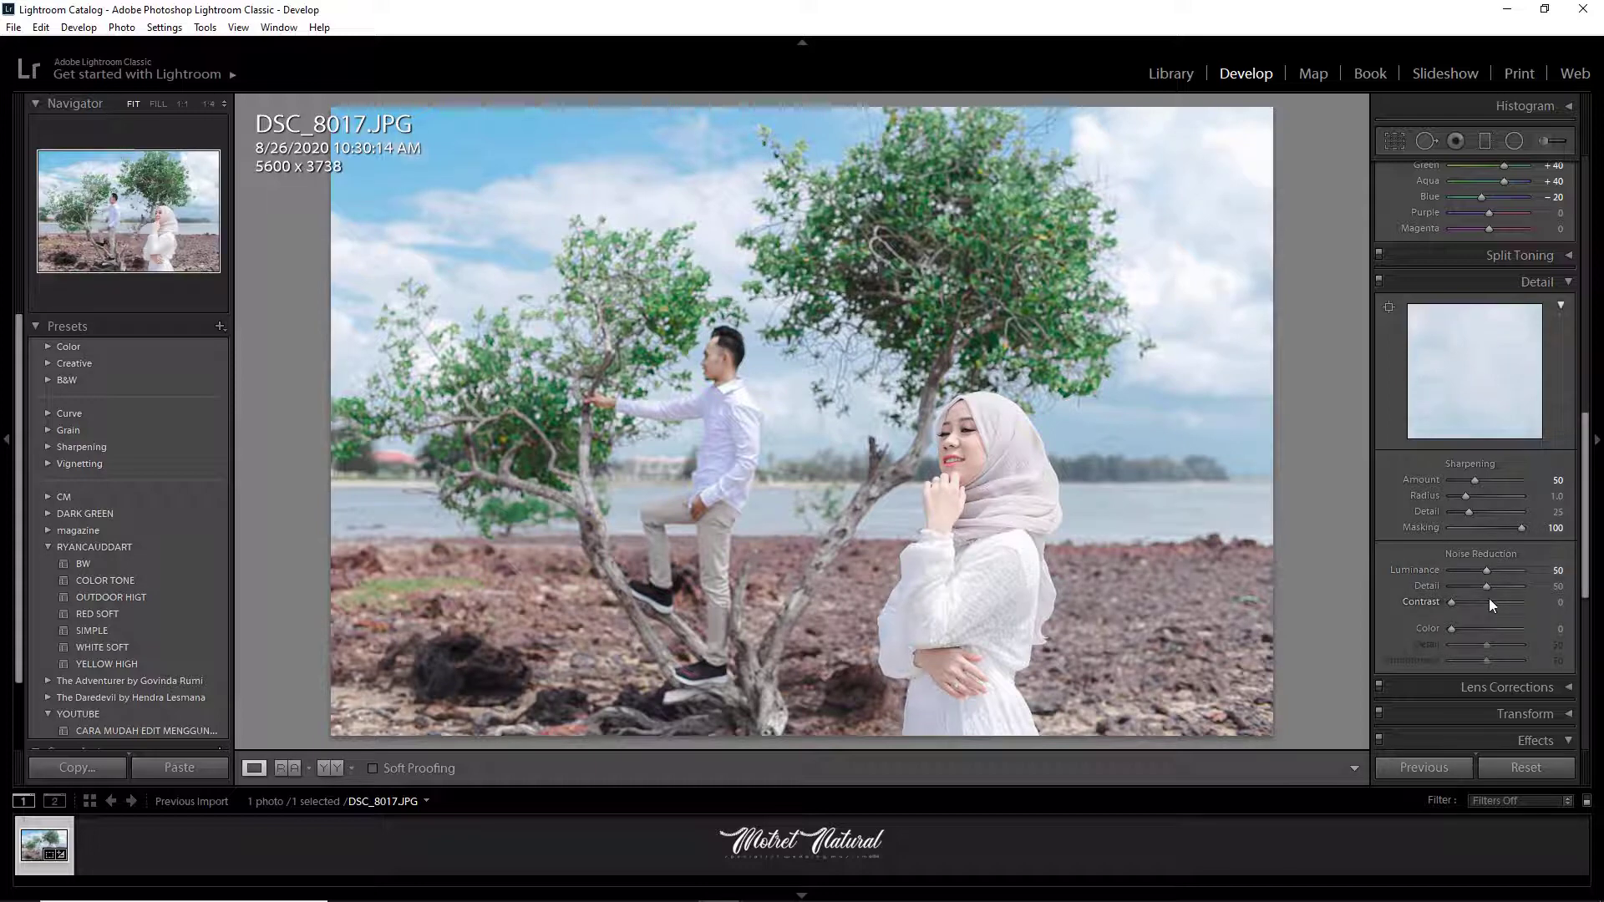
pyautogui.click(1487, 600)
pyautogui.click(1469, 629)
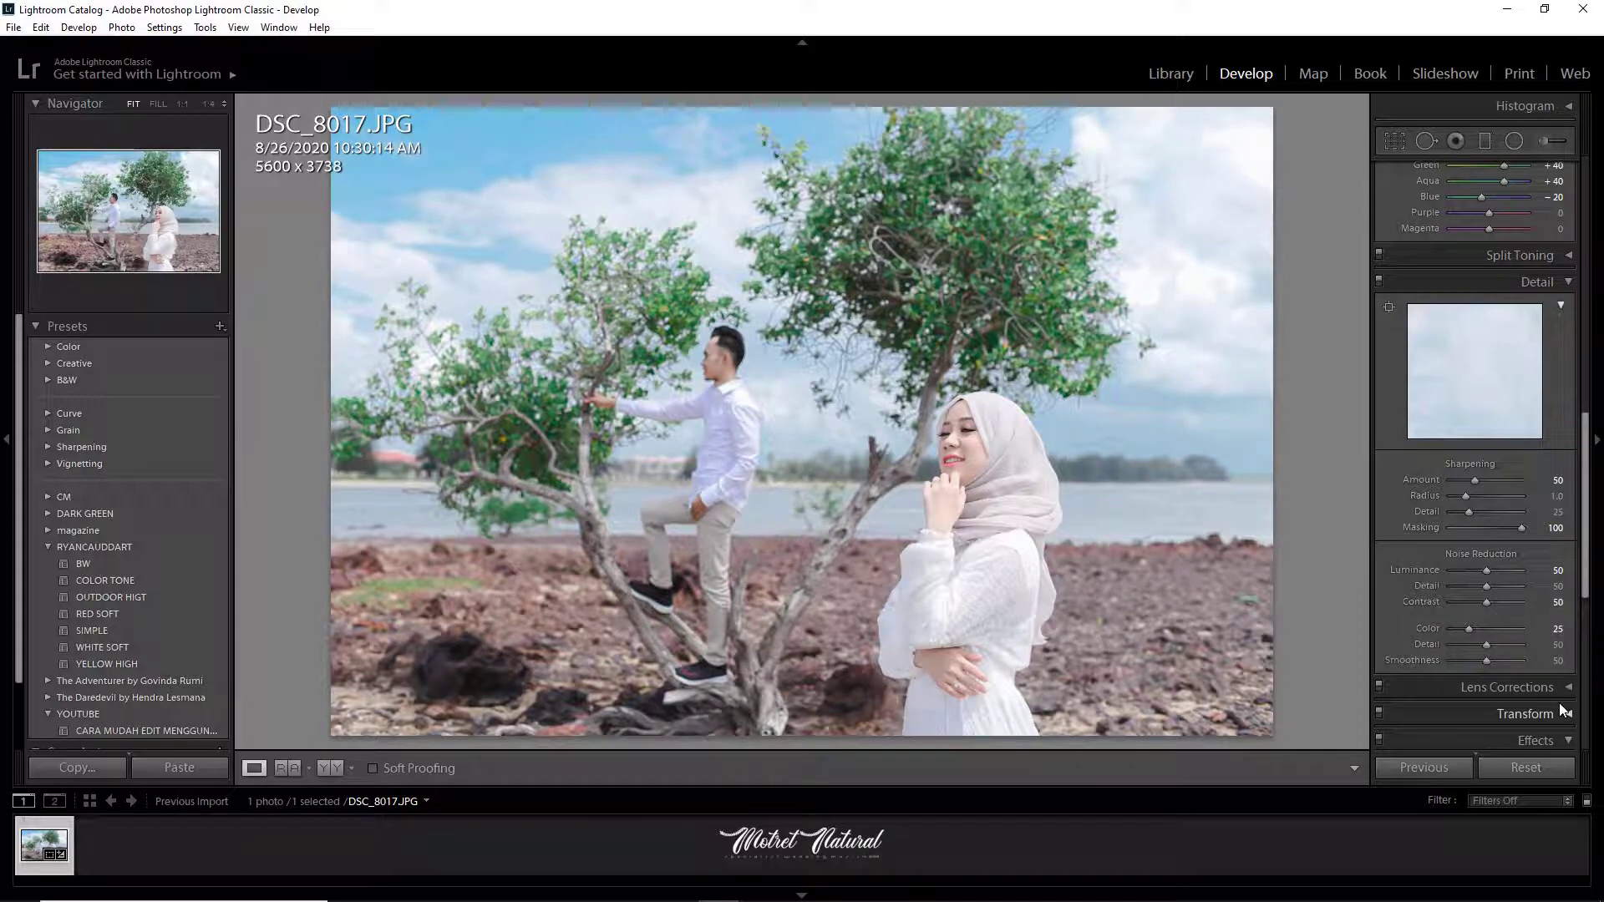
# - Add a post-crop vignette with Amount -10 and Highlights 100
pyautogui.scroll(-3, 1561, 710)
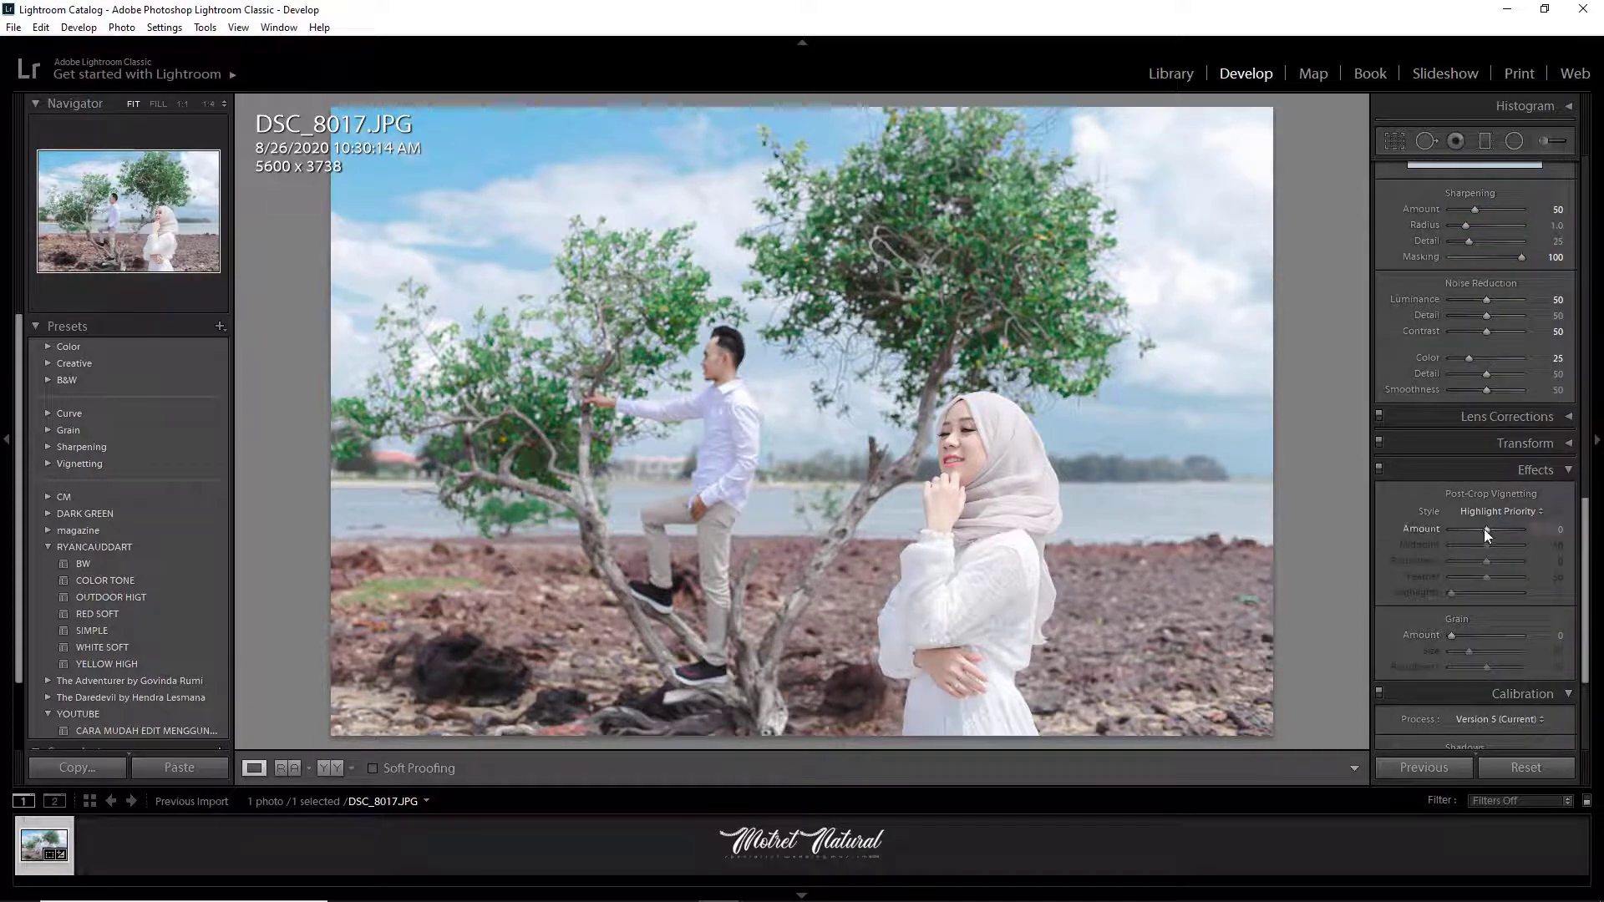
pyautogui.moveTo(1486, 528); pyautogui.dragTo(1482, 528)
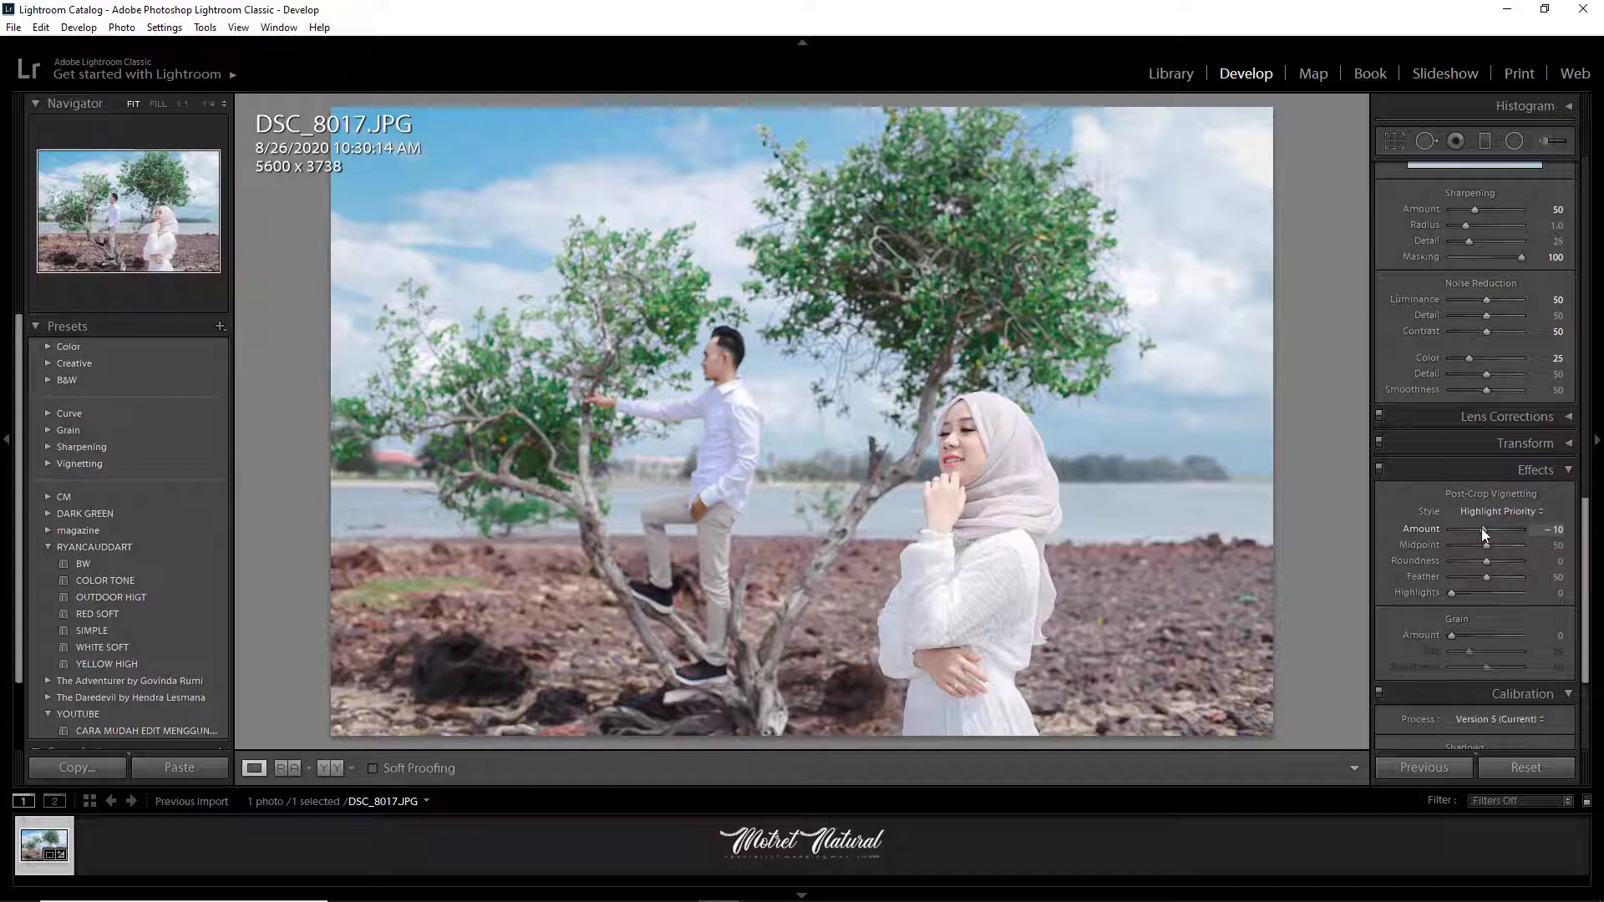
pyautogui.moveTo(1471, 597); pyautogui.dragTo(1540, 603)
# - Fine-tune the Clarity to a slightly negative value
pyautogui.scroll(5, 1504, 378)
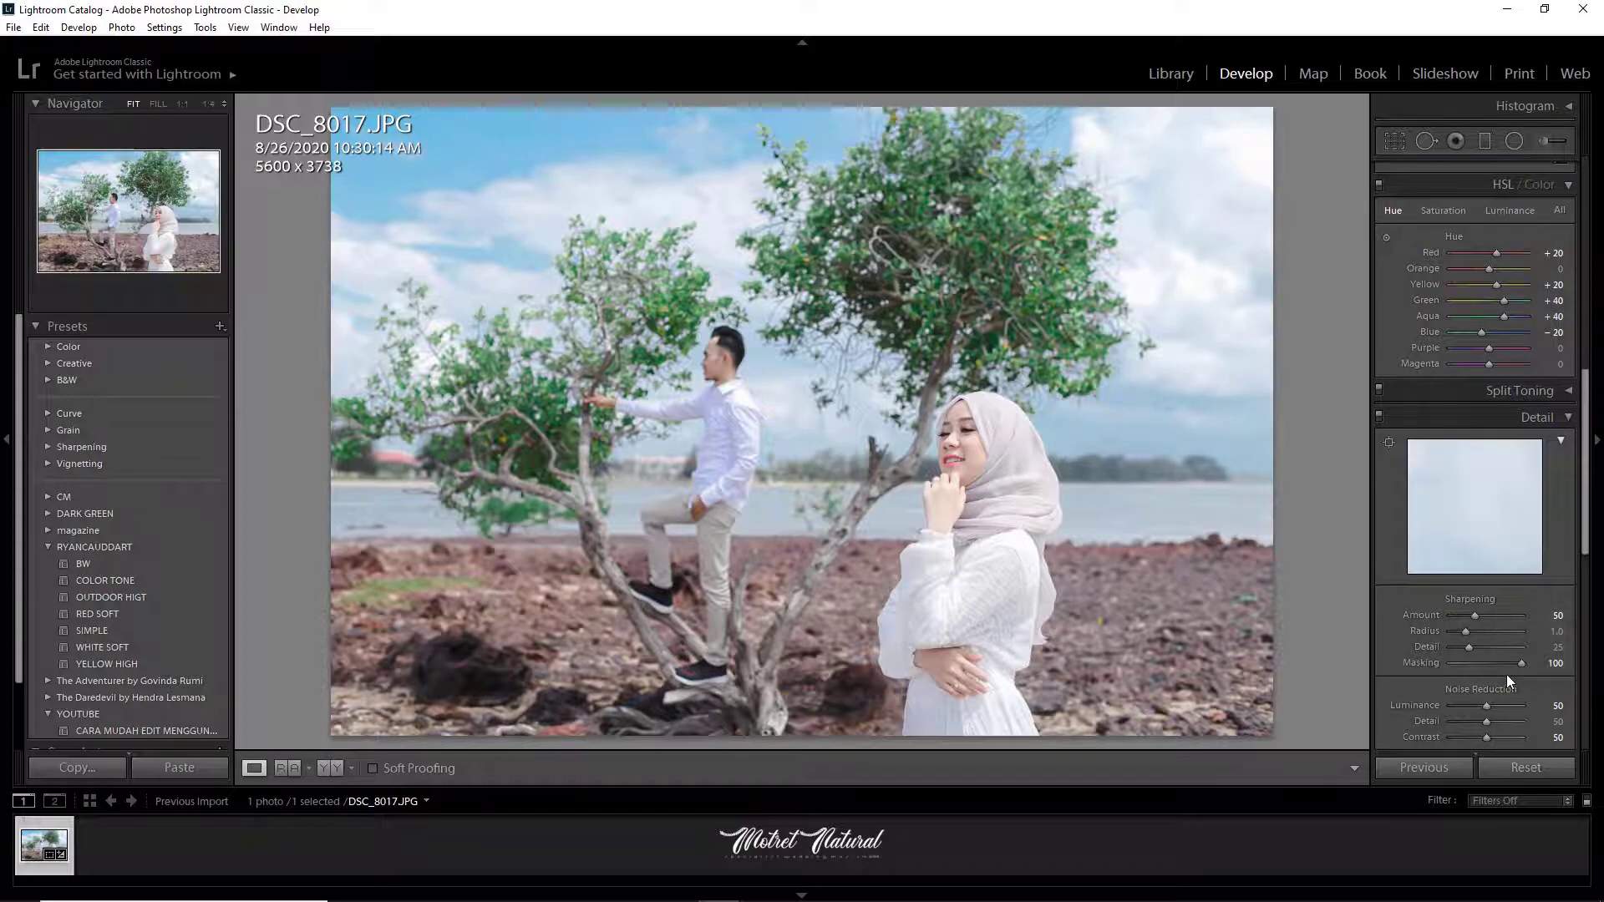
pyautogui.scroll(-2, 1499, 672)
pyautogui.scroll(4, 1486, 640)
pyautogui.scroll(5, 1486, 554)
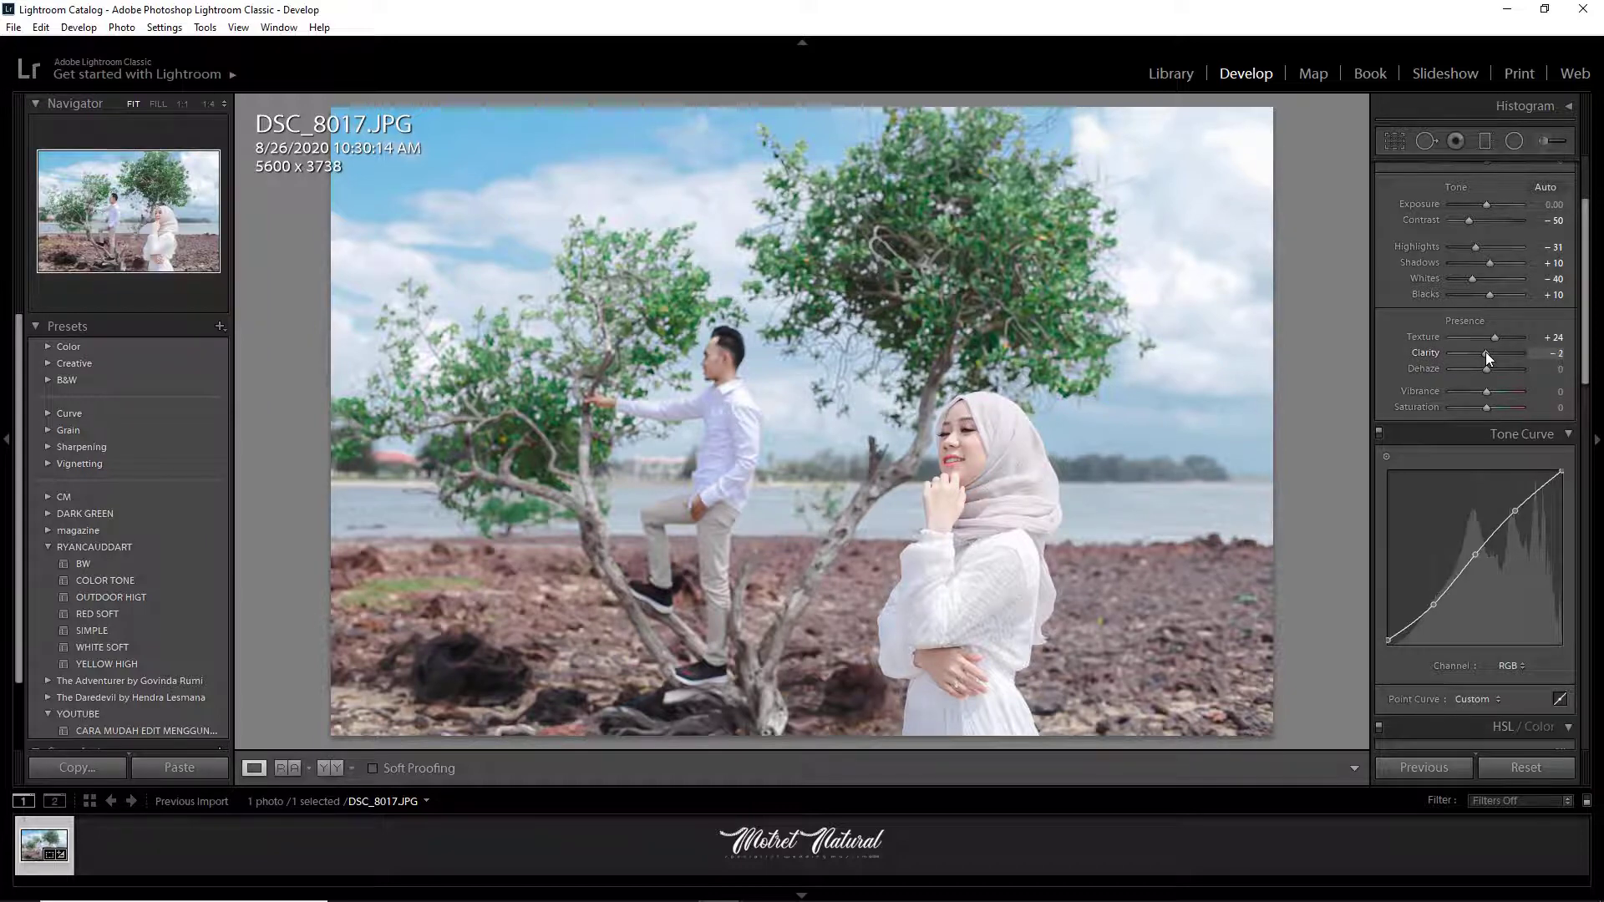
pyautogui.moveTo(1486, 353); pyautogui.dragTo(1482, 352)
# - Try out a lower HSL luminance for Orange and return it to +40
pyautogui.scroll(-4, 1512, 573)
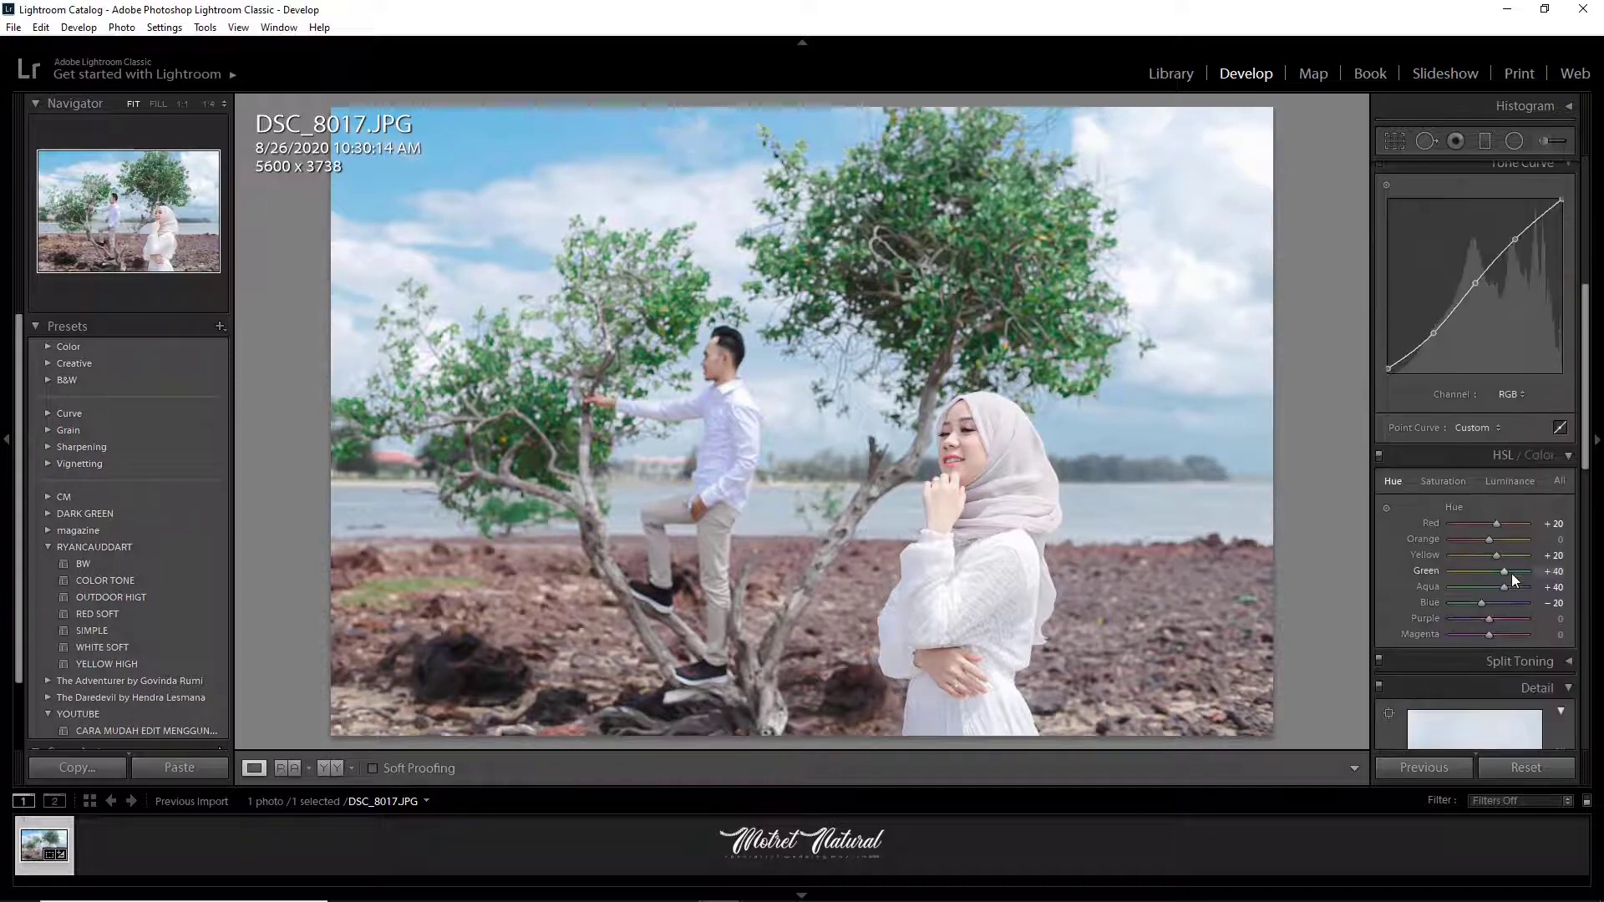
pyautogui.click(1512, 479)
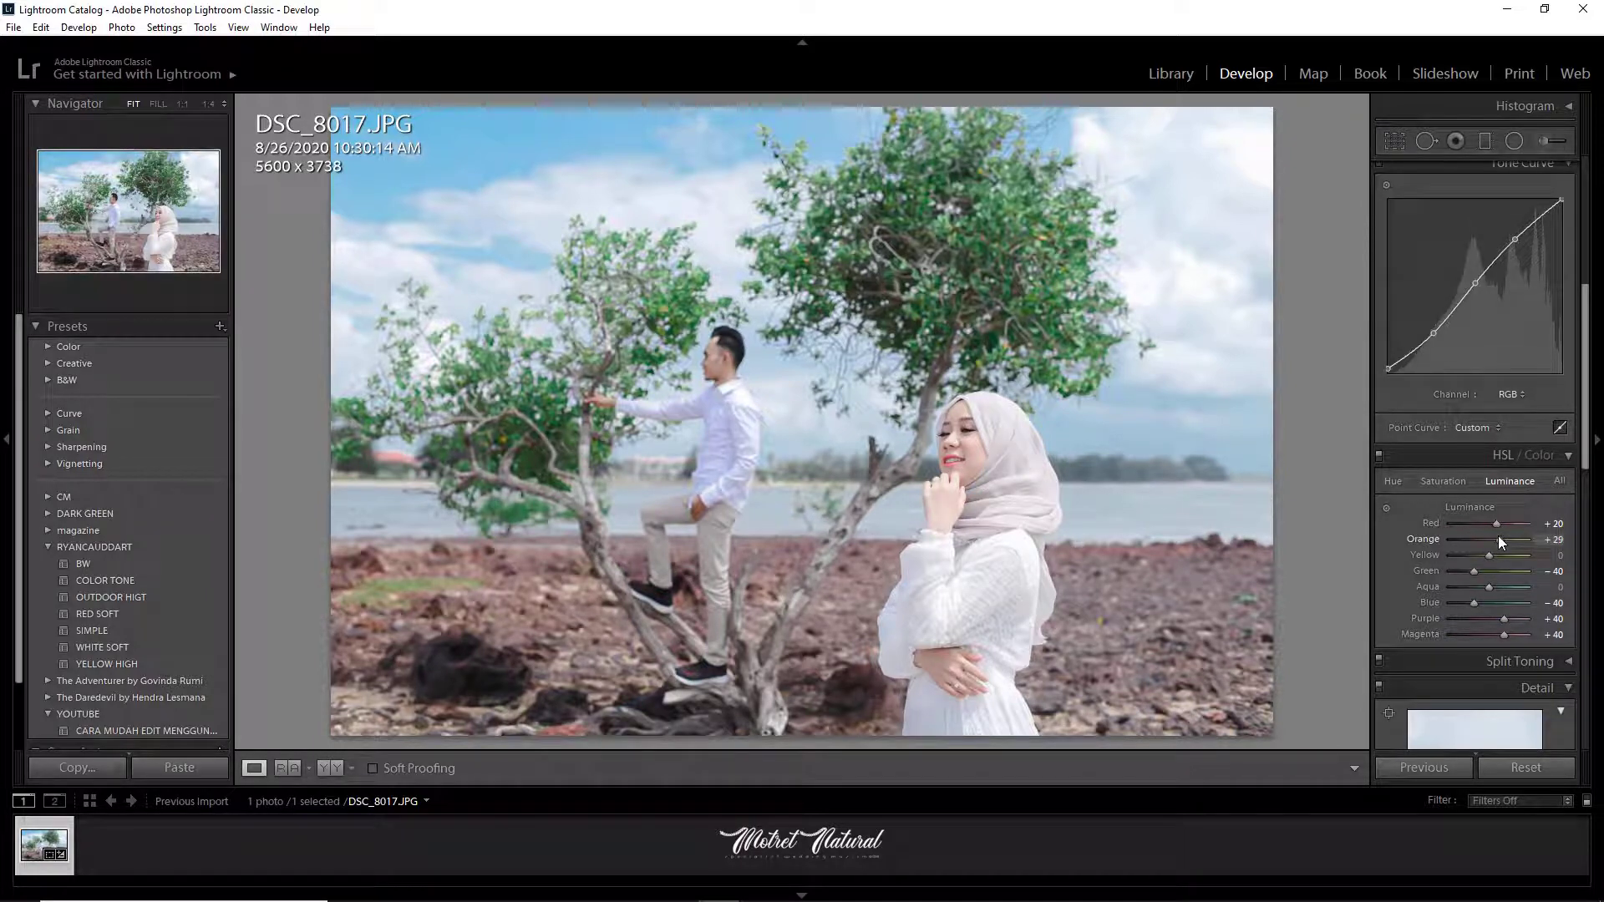
pyautogui.moveTo(1501, 542); pyautogui.dragTo(1504, 543)
# - Reduce the sharpening Amount to 25 and the noise reduction Luminance to 20
pyautogui.scroll(-6, 1504, 634)
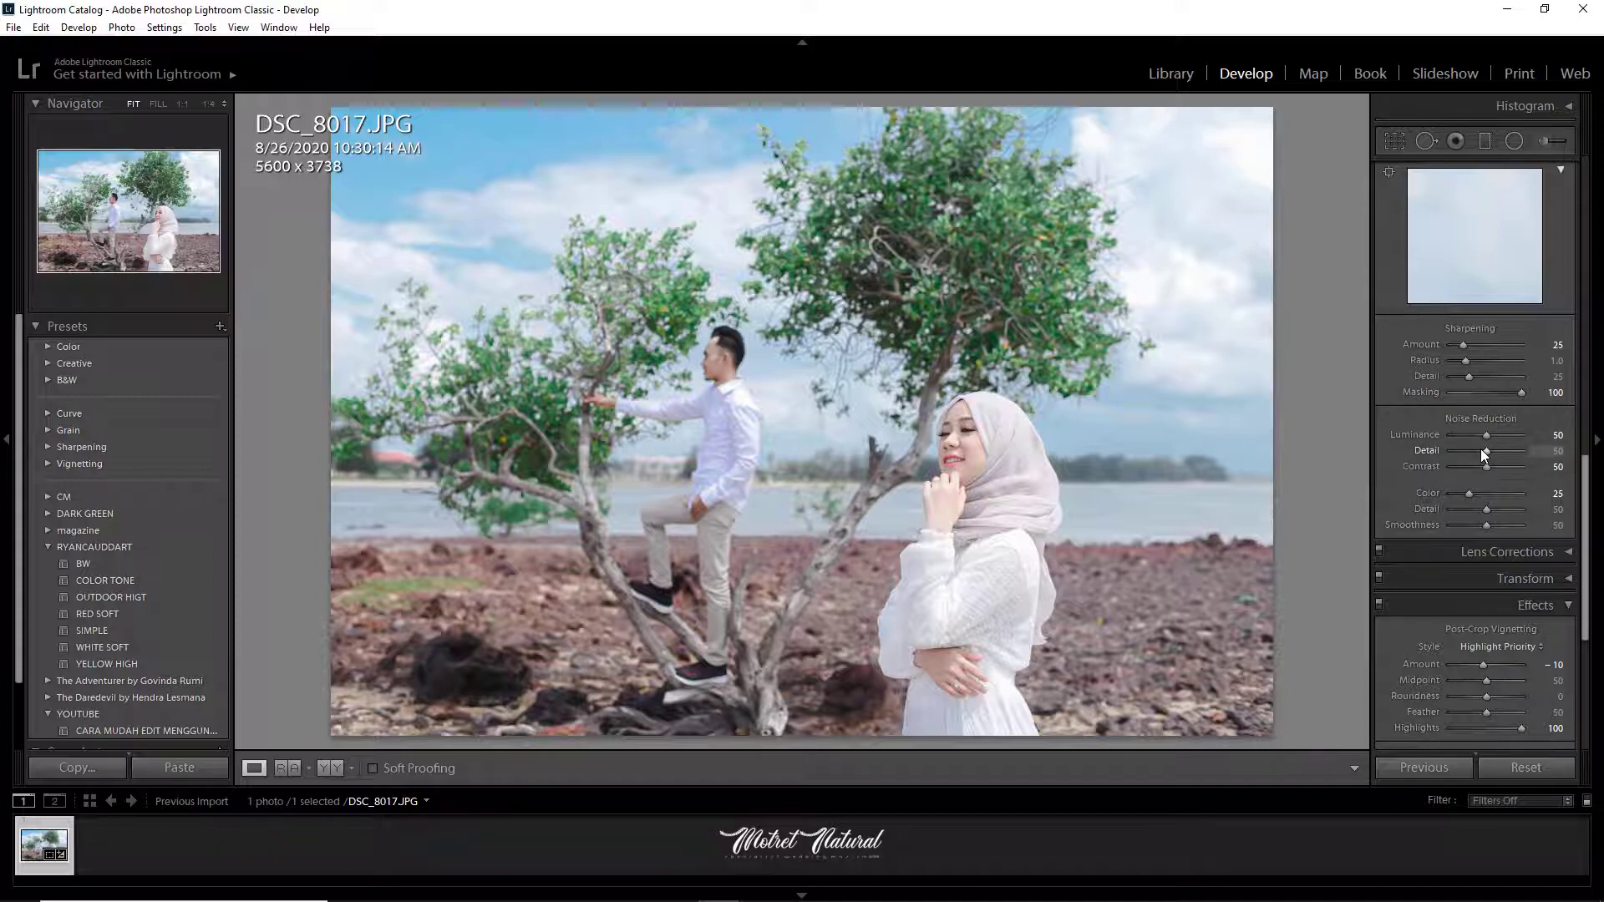
pyautogui.moveTo(1463, 433); pyautogui.dragTo(1459, 439)
# - Set the HSL luminance of Yellow to +40, checking the effect on the woman's face at 1:1
pyautogui.click(969, 457)
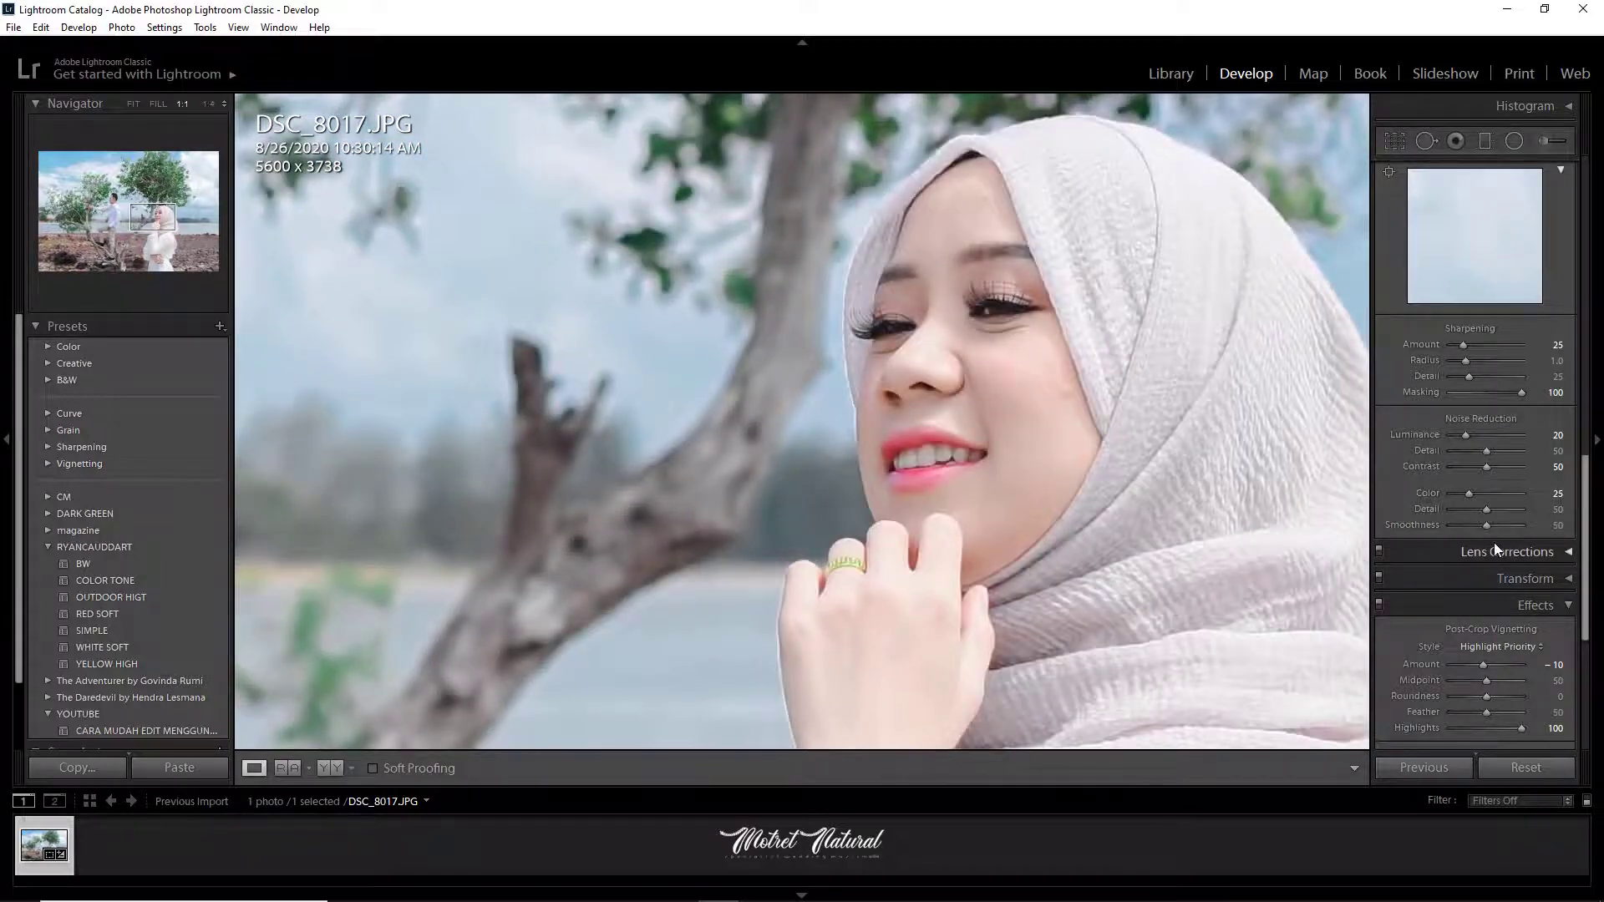
pyautogui.scroll(-5, 1493, 544)
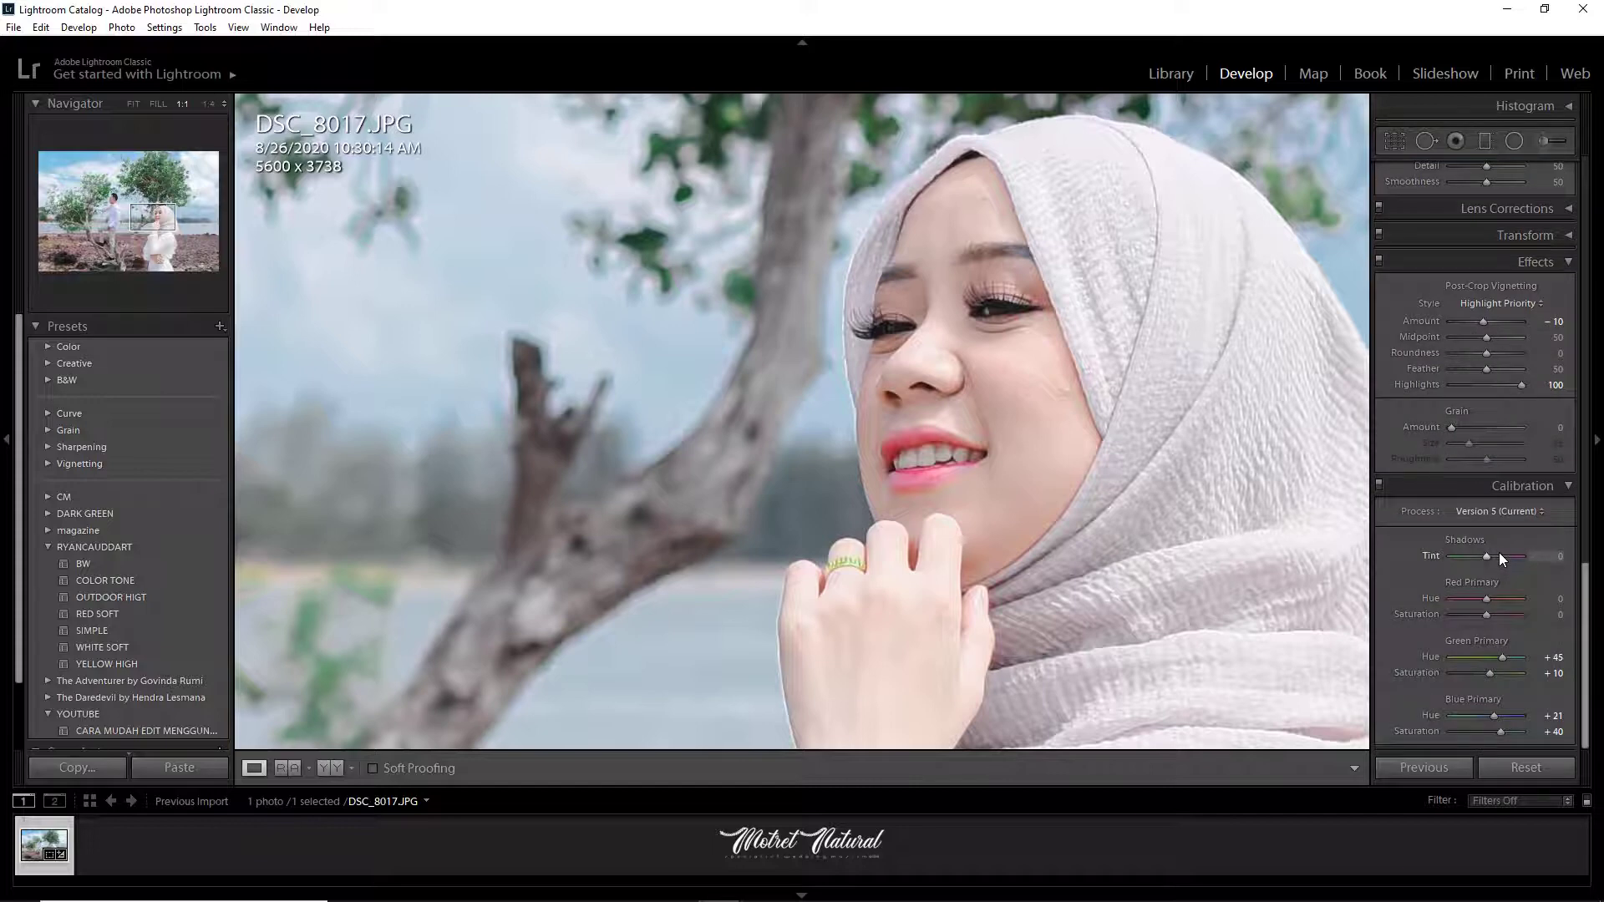
pyautogui.scroll(6, 1492, 555)
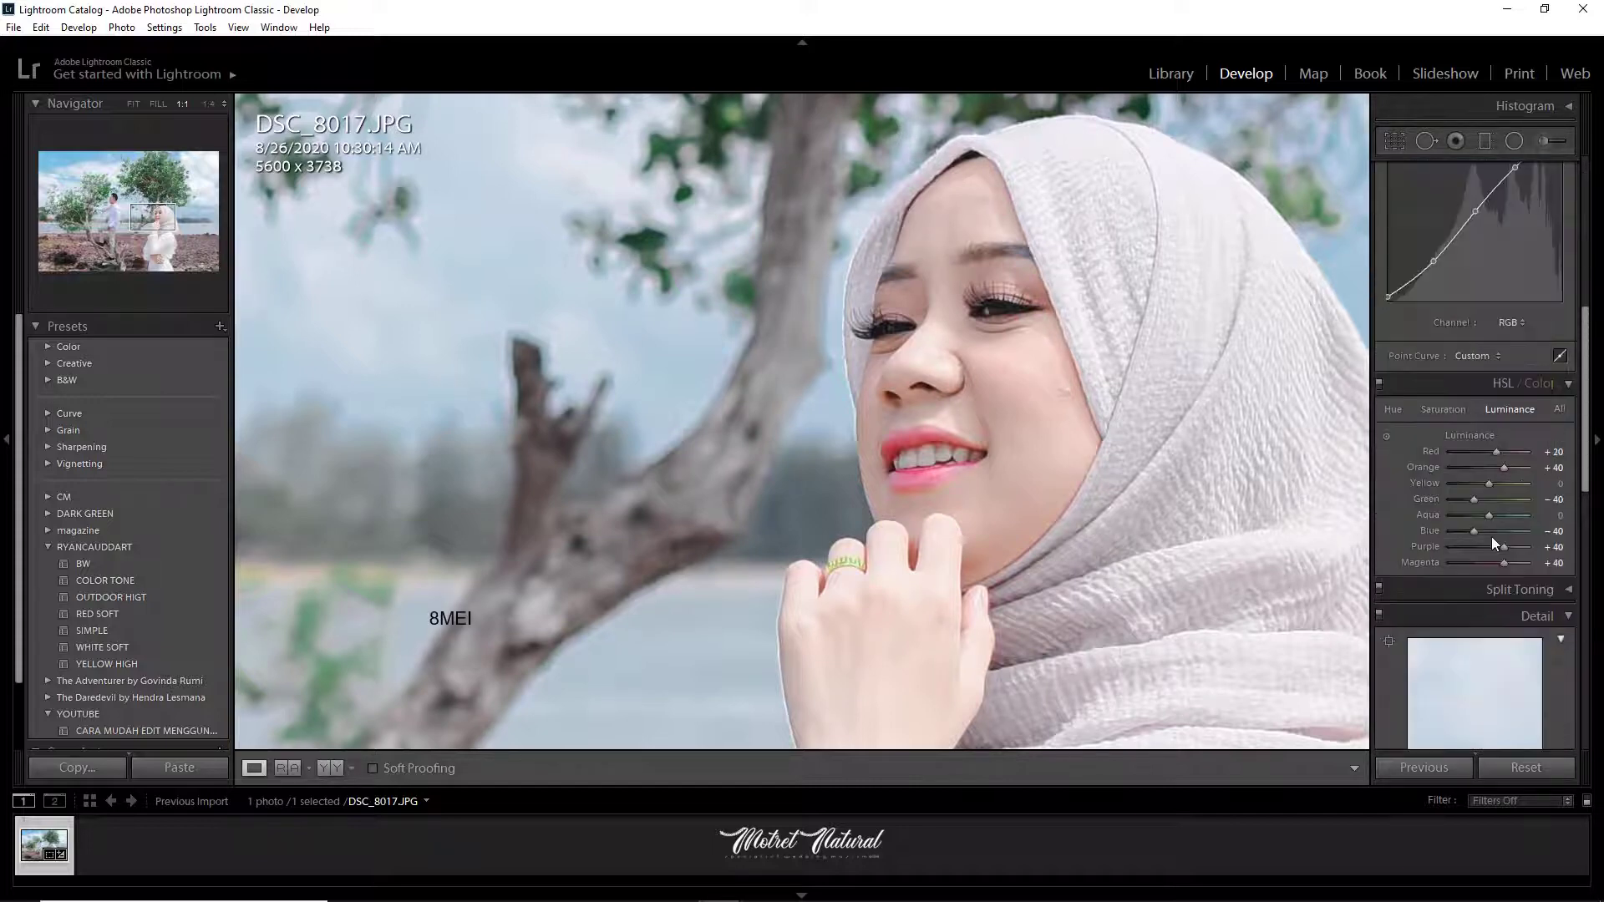
pyautogui.click(1502, 483)
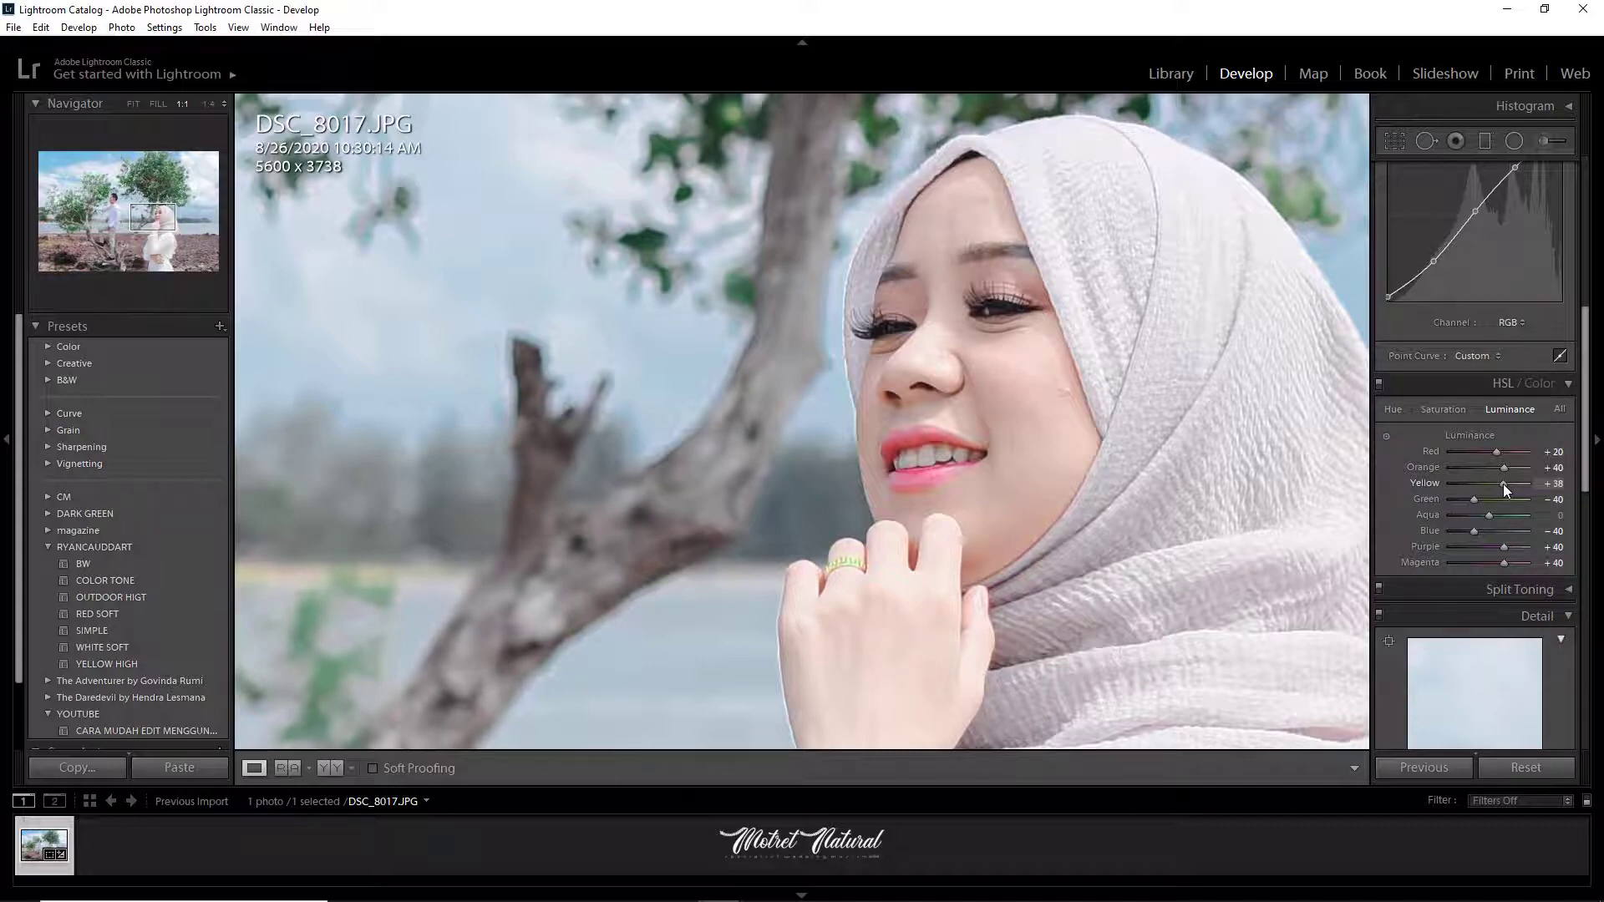
pyautogui.click(1064, 393)
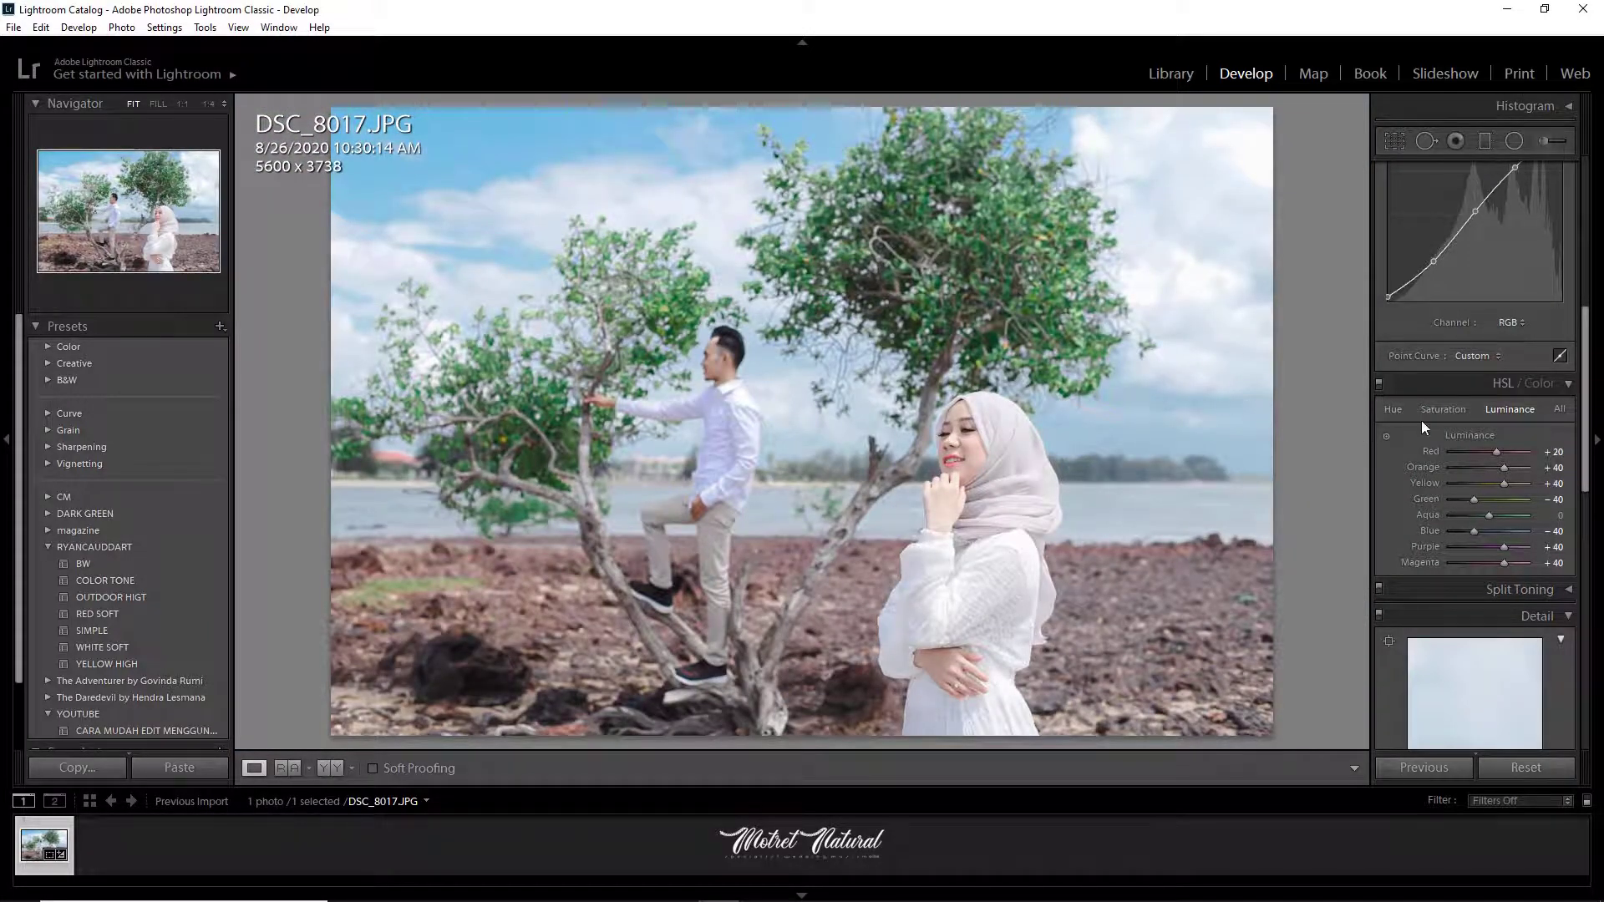
# - Set the HSL hue of Yellow to -51
pyautogui.click(1442, 409)
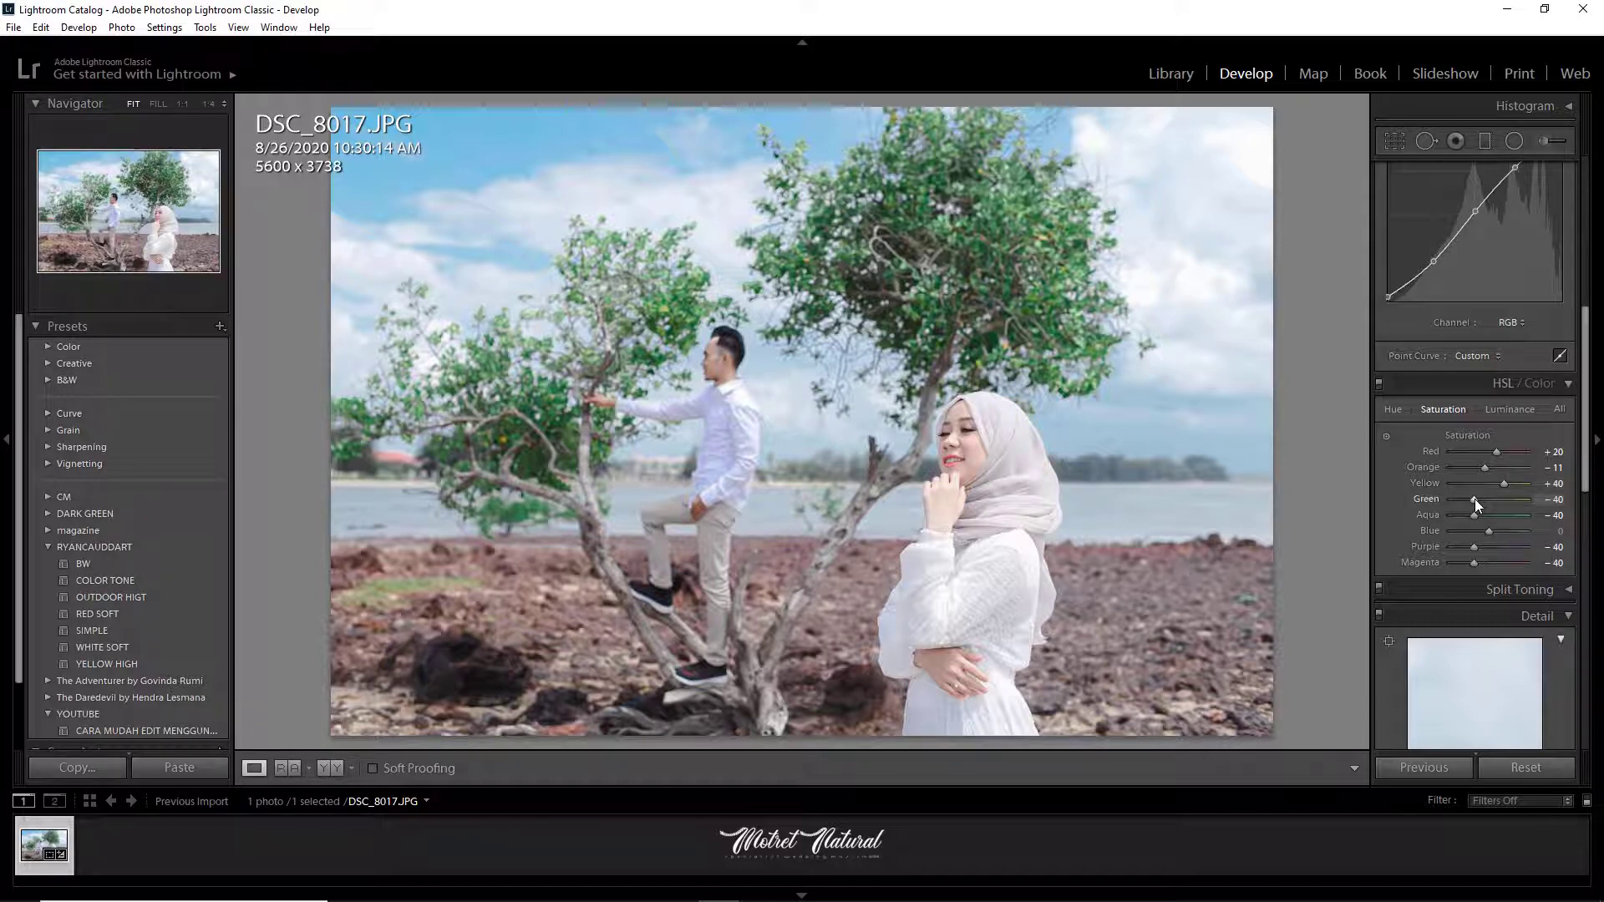
pyautogui.click(1400, 413)
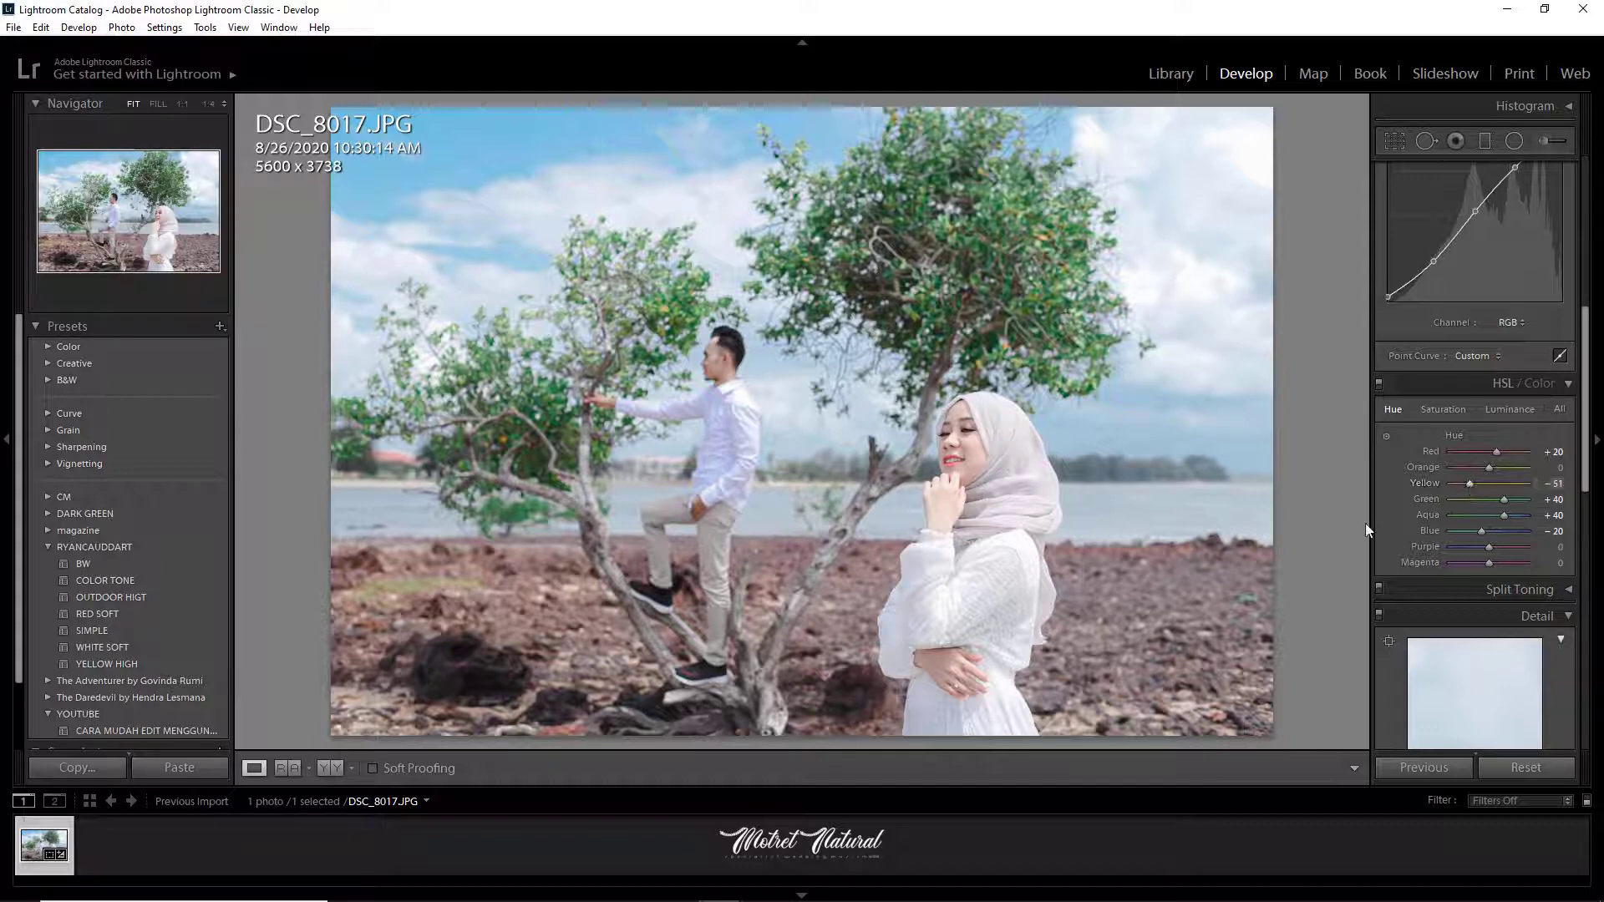
# - Compare the original and the graded photo side by side, inspecting the woman's face and hand up close
pyautogui.click(327, 769)
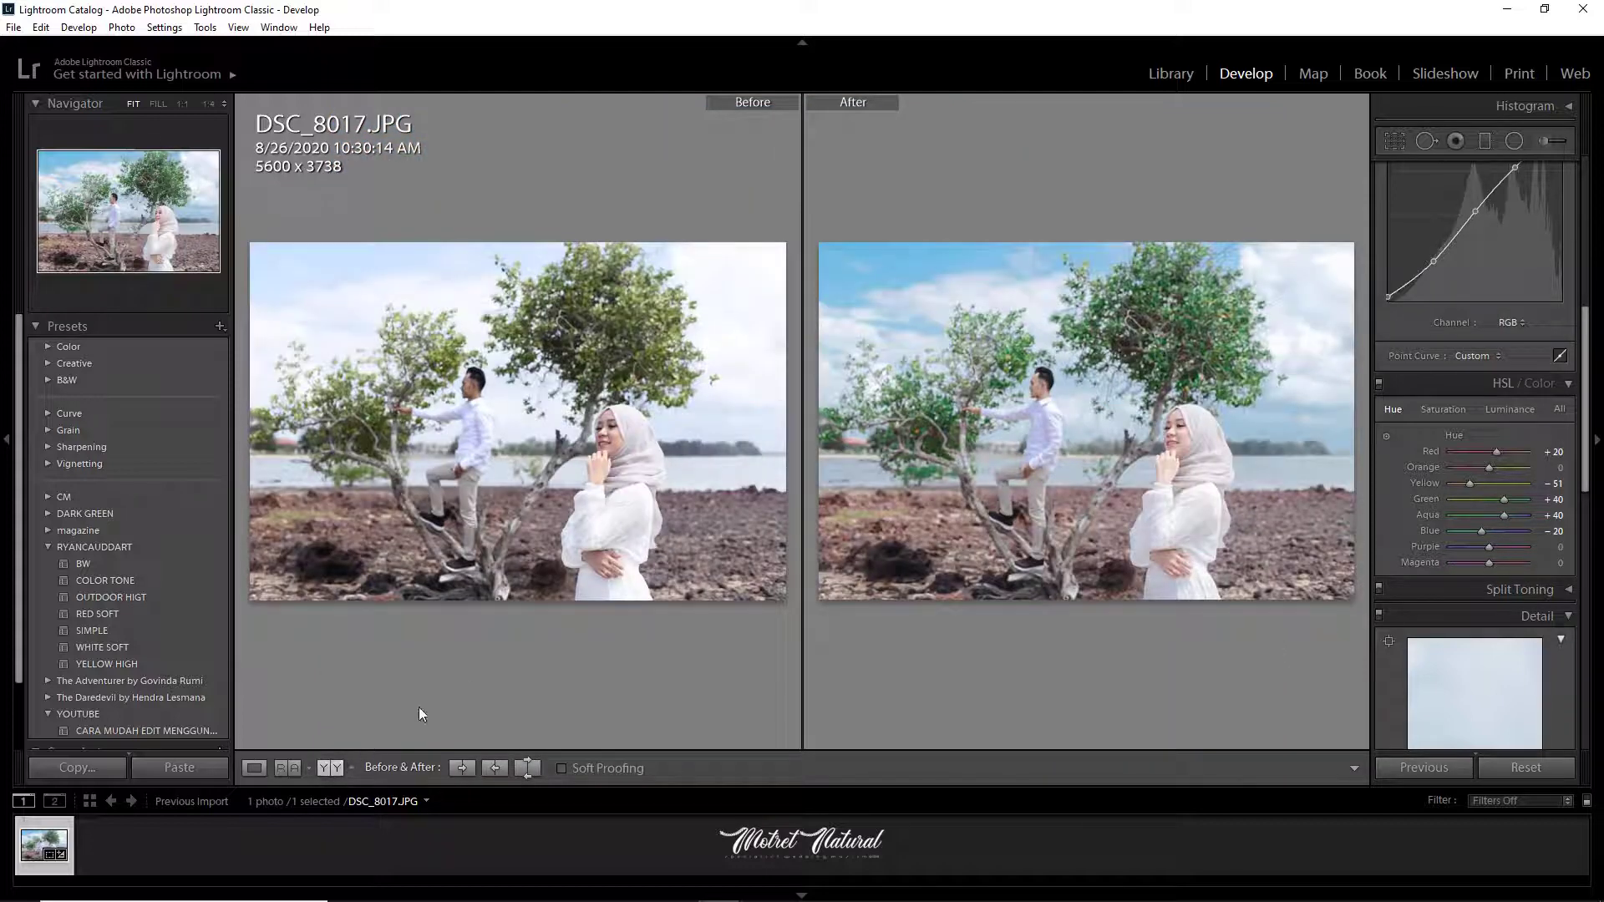
pyautogui.click(1165, 470)
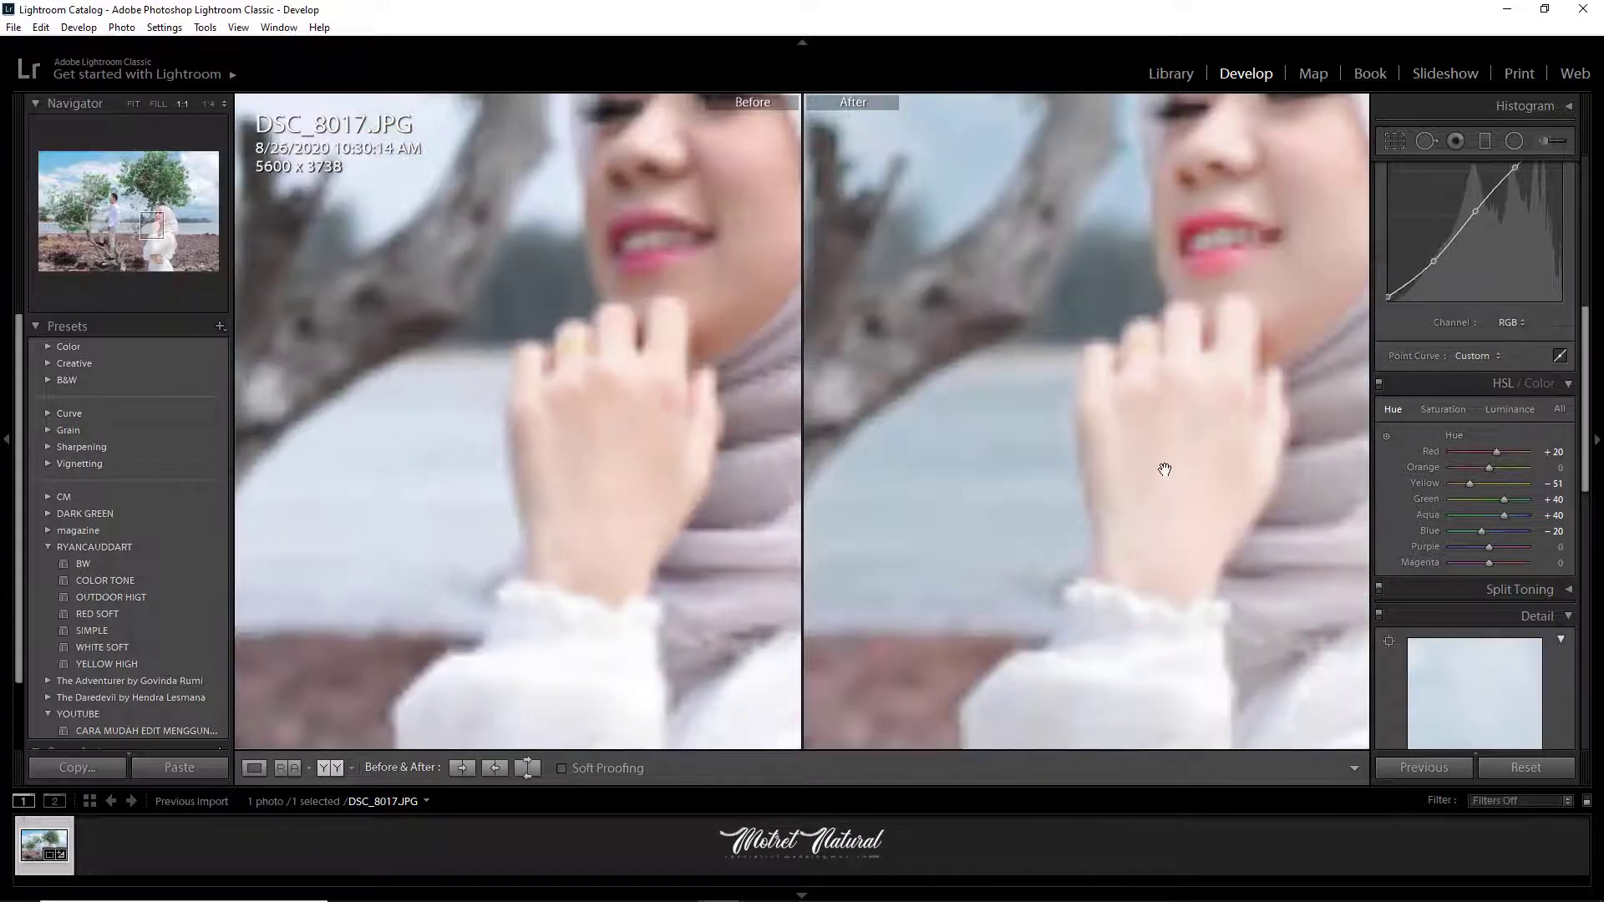
pyautogui.moveTo(1096, 437); pyautogui.dragTo(976, 614)
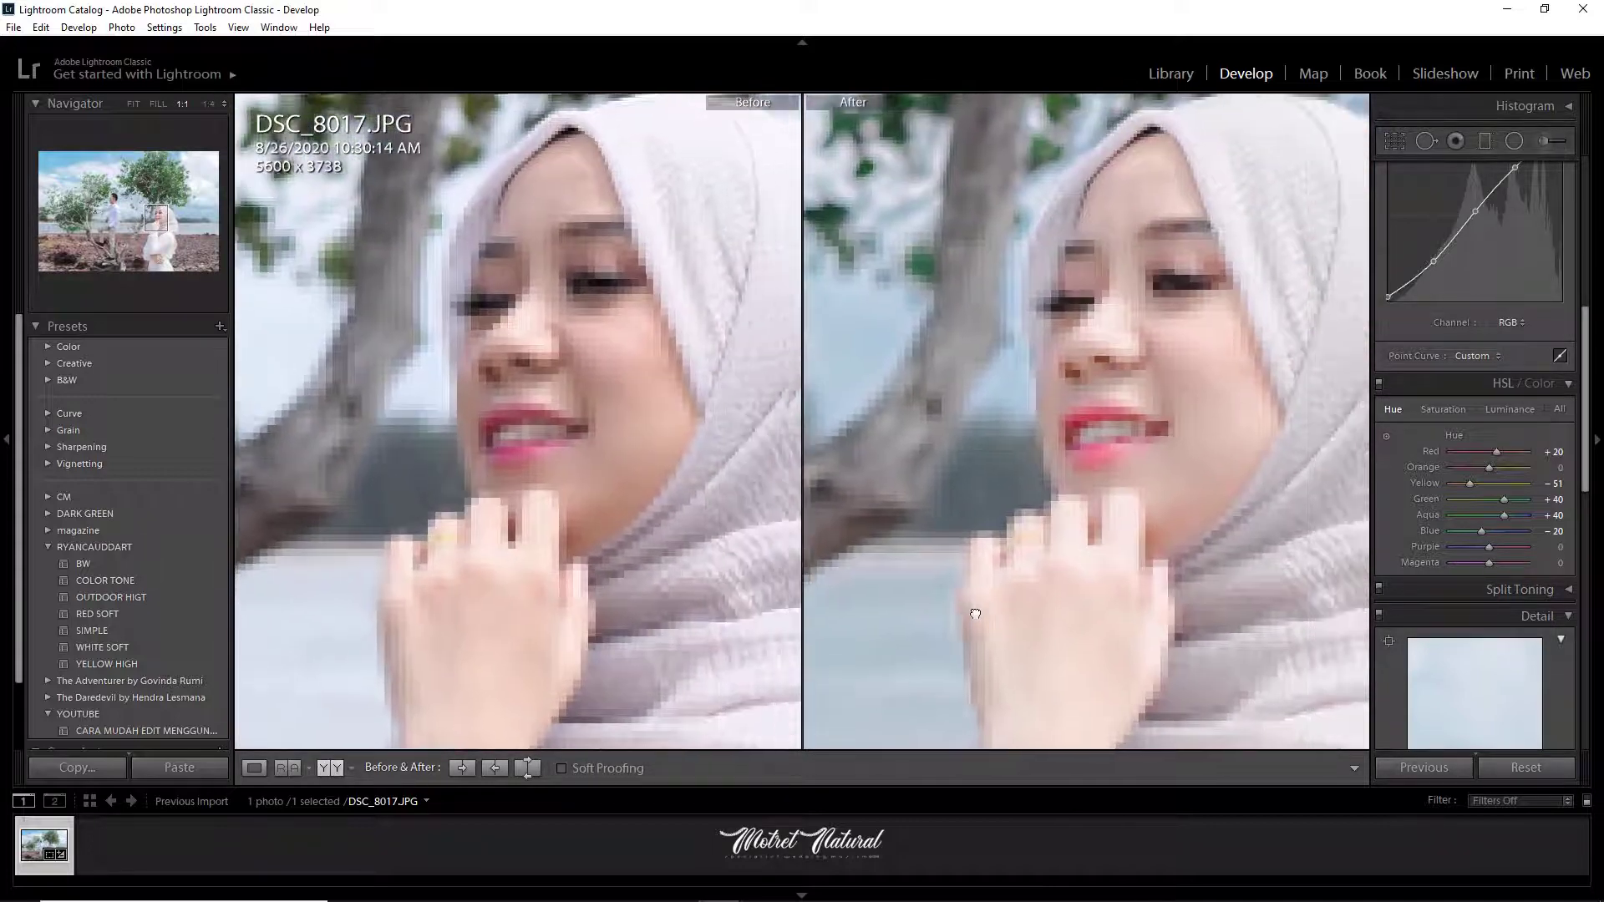
pyautogui.click(911, 540)
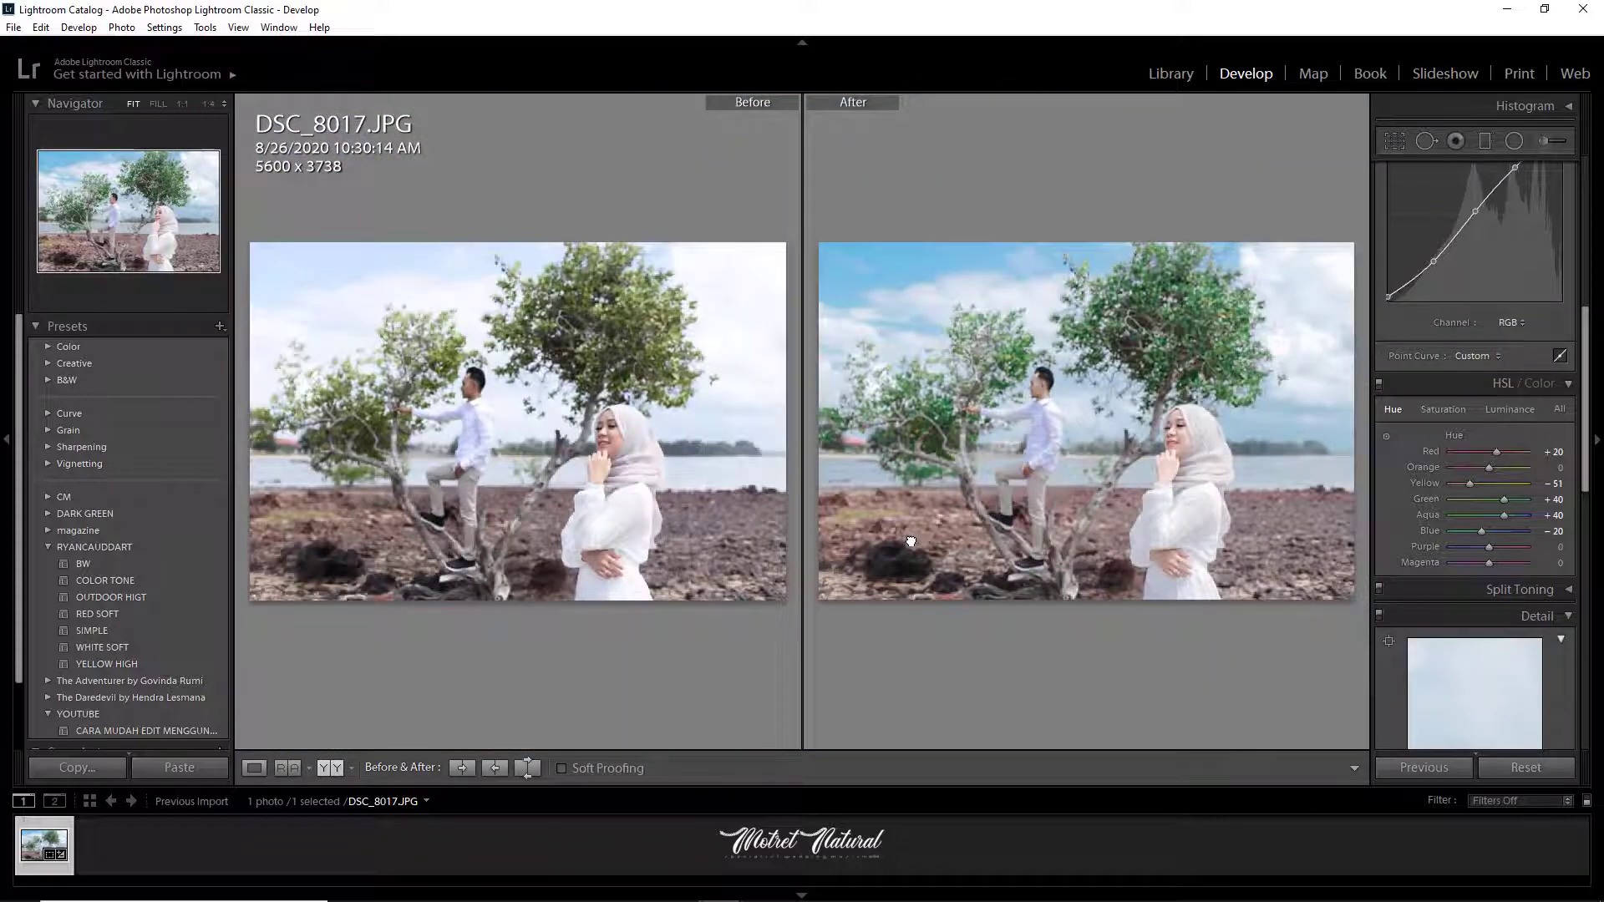